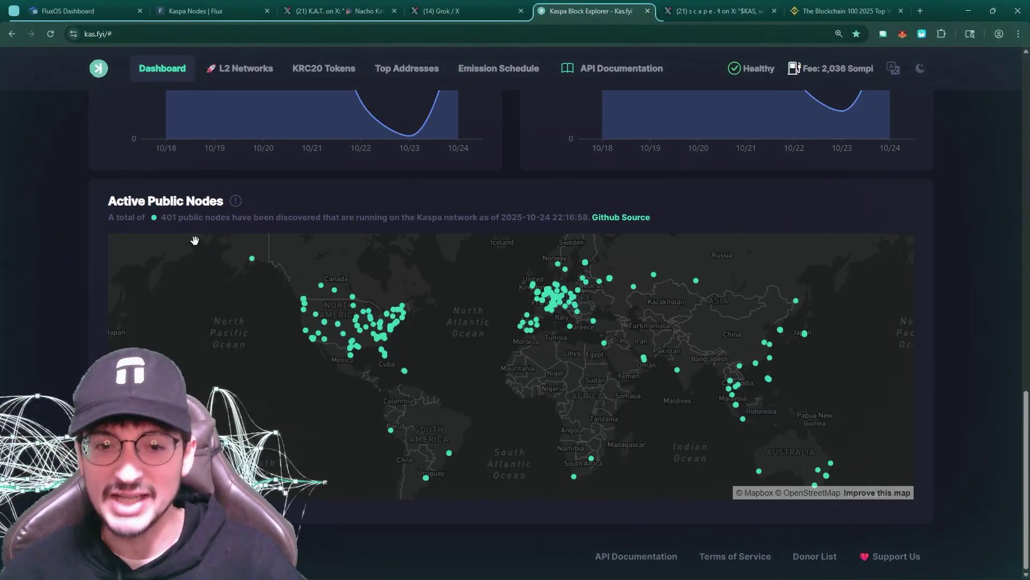
Pan the Kaspa node map and highlight the 401 public node count
{"action": "scroll", "coordinate": [893, 269], "scroll_direction": "down", "scroll_amount": 2}
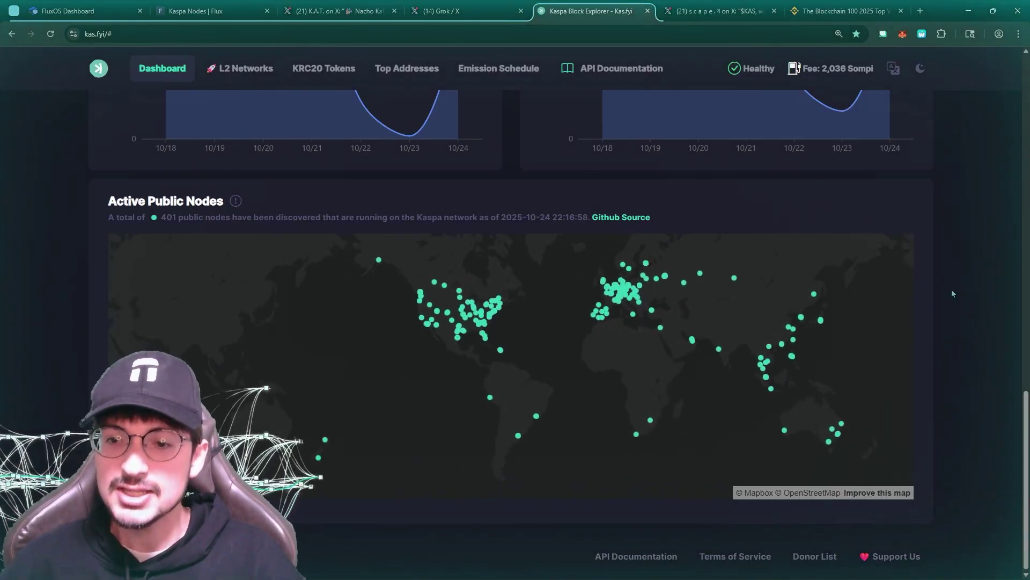
{"action": "left_click_drag", "start_coordinate": [847, 325], "coordinate": [784, 316]}
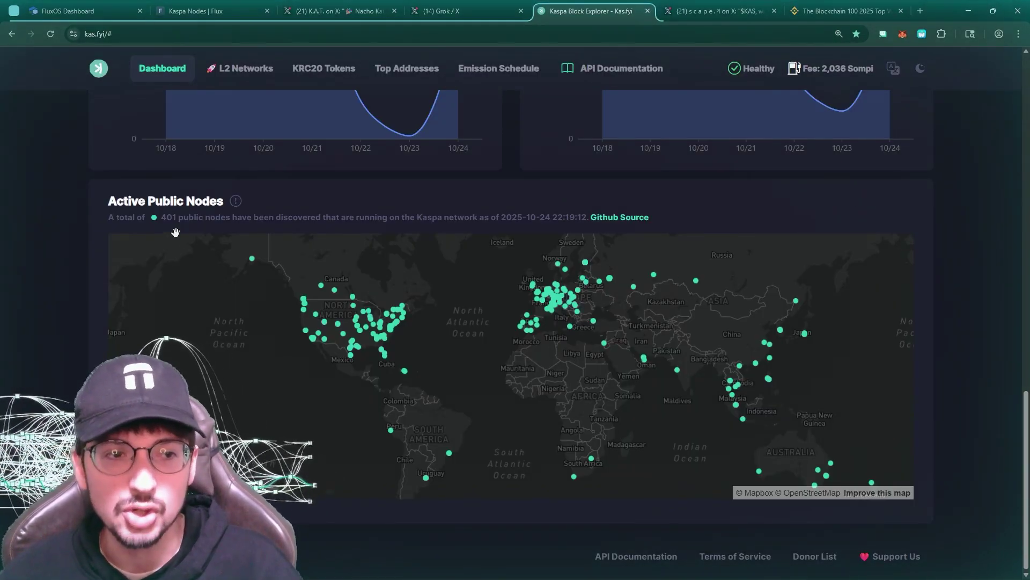
{"action": "double_click", "coordinate": [168, 217]}
{"action": "double_click", "coordinate": [297, 217]}
{"action": "left_click", "coordinate": [971, 359]}
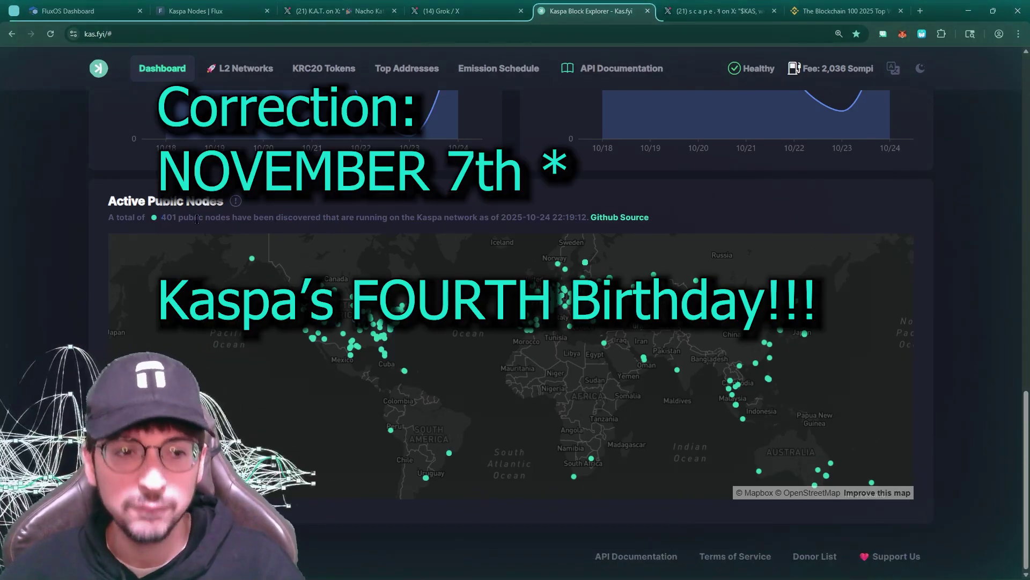
{"action": "double_click", "coordinate": [163, 220]}
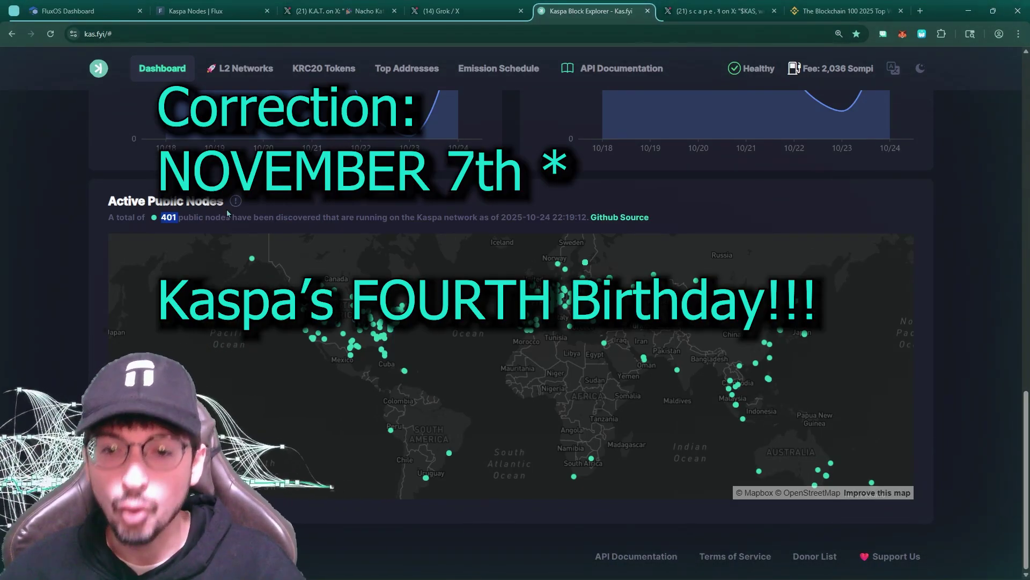
{"action": "double_click", "coordinate": [331, 217]}
{"action": "double_click", "coordinate": [263, 217]}
{"action": "left_click", "coordinate": [254, 216]}
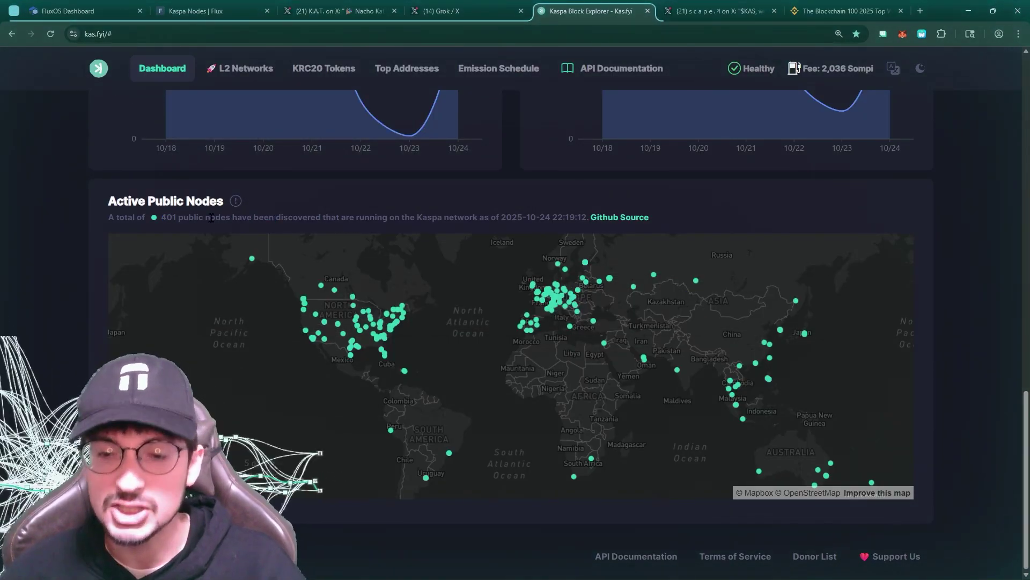
Compare the Kaspa active nodes map with the FluxOS Dashboard, ending on the FluxOS home page
{"action": "left_click", "coordinate": [83, 6]}
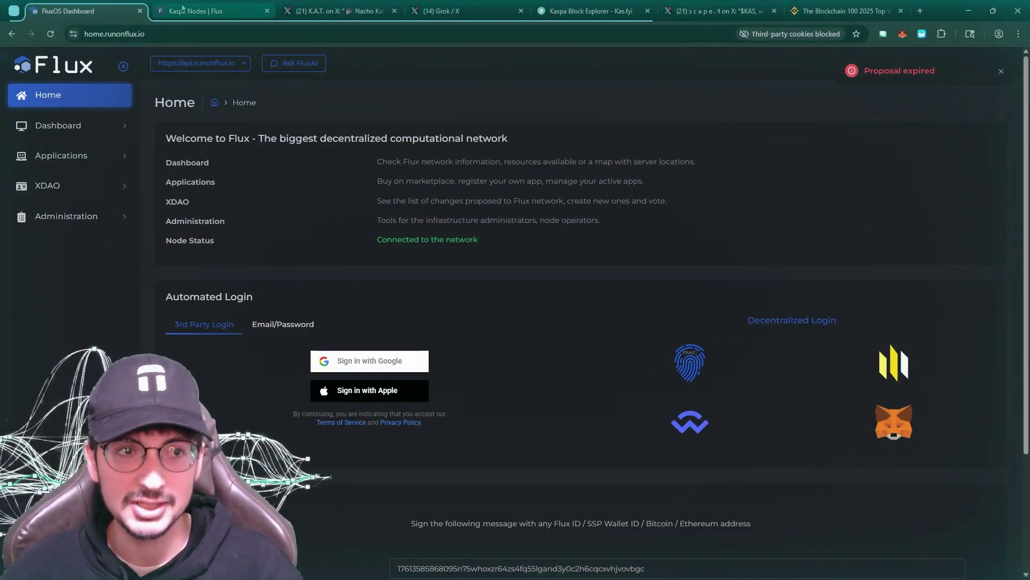
{"action": "left_click", "coordinate": [585, 9]}
{"action": "left_click", "coordinate": [77, 6]}
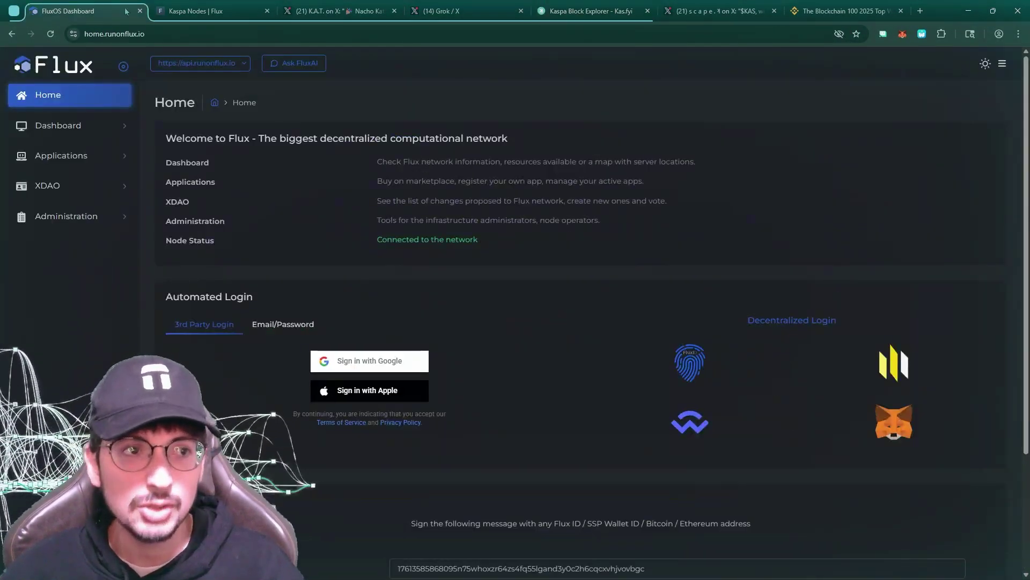
{"action": "left_click", "coordinate": [594, 7]}
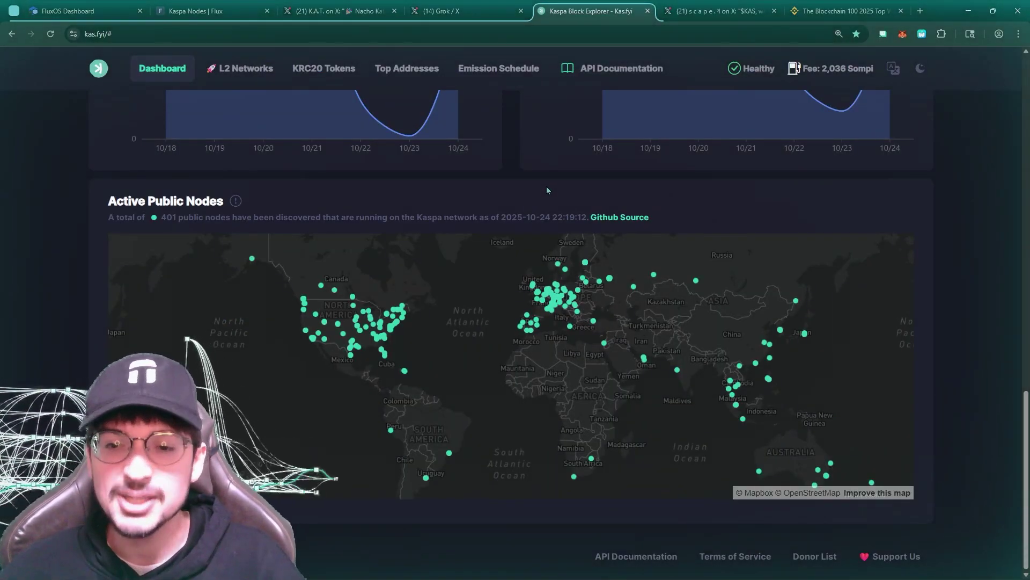
{"action": "left_click", "coordinate": [81, 12]}
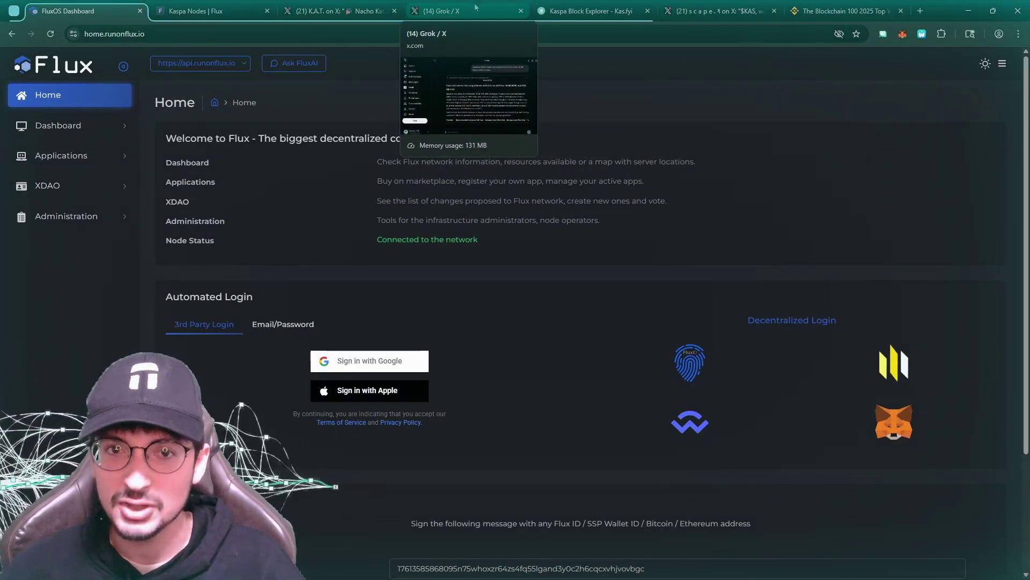
{"action": "left_click", "coordinate": [606, 10]}
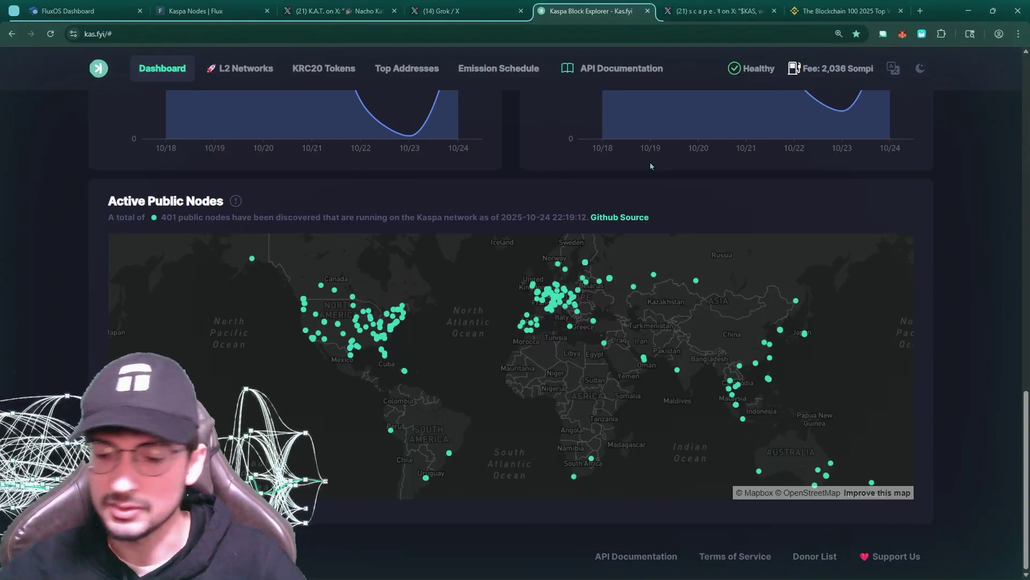
{"action": "left_click", "coordinate": [84, 7]}
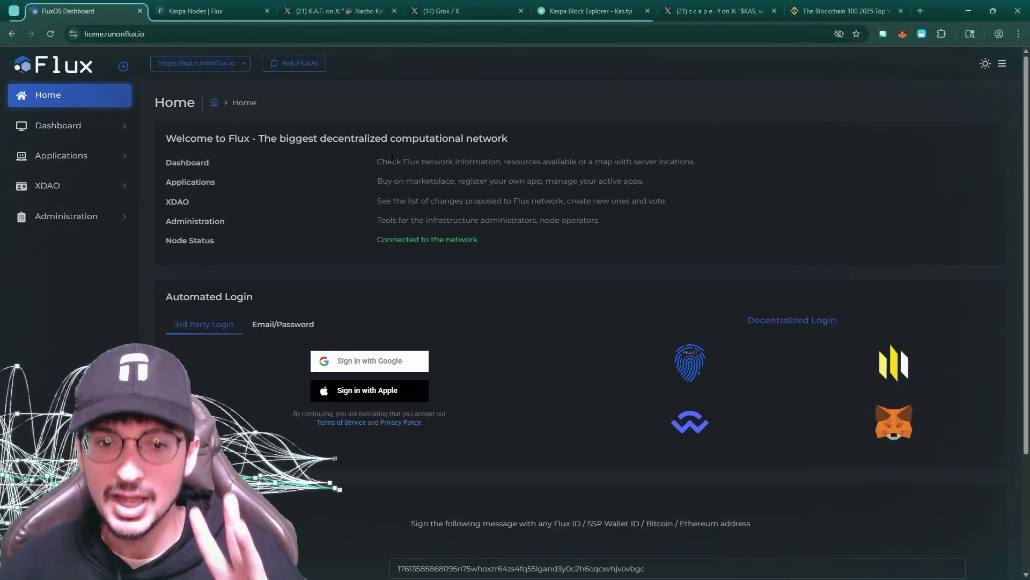
{"action": "scroll", "coordinate": [369, 159], "scroll_direction": "down", "scroll_amount": 1}
{"action": "scroll", "coordinate": [278, 185], "scroll_direction": "up", "scroll_amount": 1}
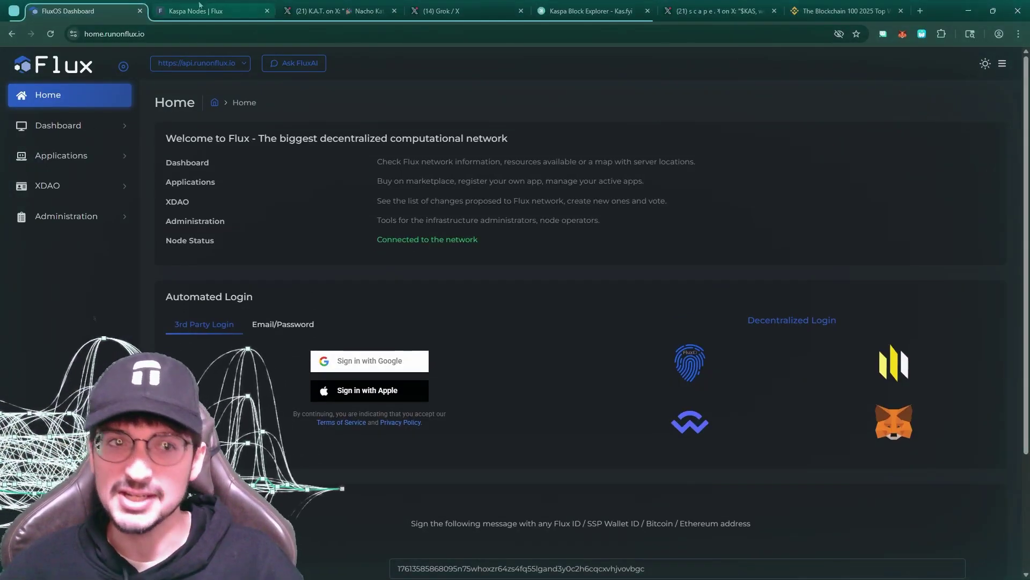
{"action": "left_click", "coordinate": [255, 12]}
{"action": "scroll", "coordinate": [450, 193], "scroll_direction": "down", "scroll_amount": 4}
{"action": "scroll", "coordinate": [450, 193], "scroll_direction": "up", "scroll_amount": 4}
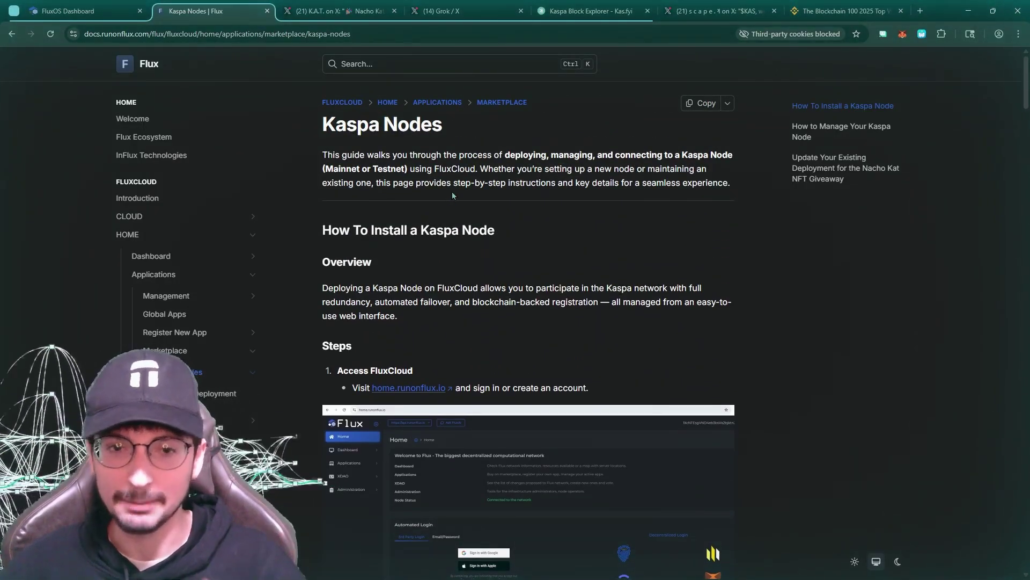
{"action": "scroll", "coordinate": [452, 193], "scroll_direction": "down", "scroll_amount": 10}
{"action": "scroll", "coordinate": [450, 278], "scroll_direction": "up", "scroll_amount": 8}
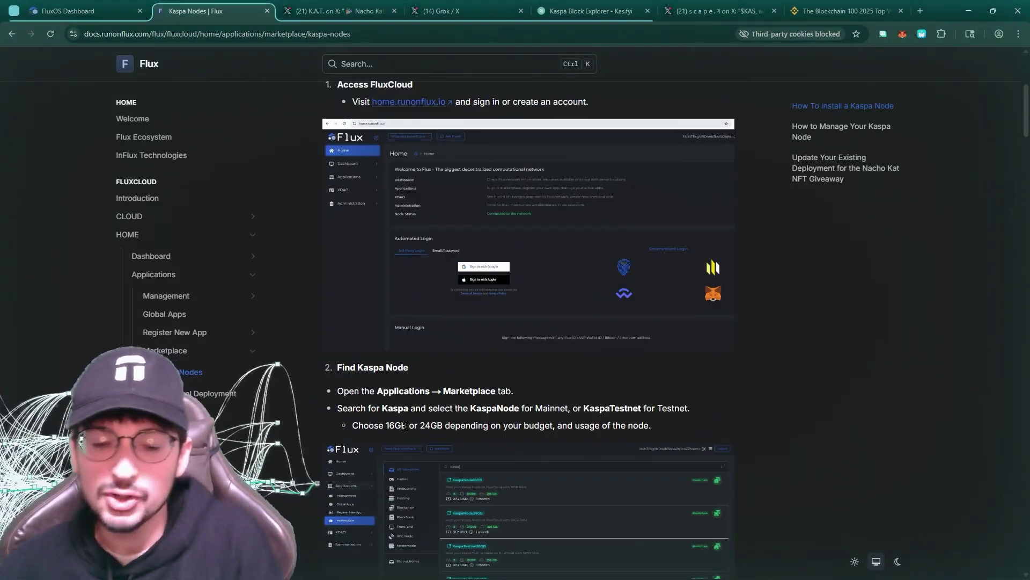
{"action": "double_click", "coordinate": [396, 425]}
{"action": "double_click", "coordinate": [431, 425]}
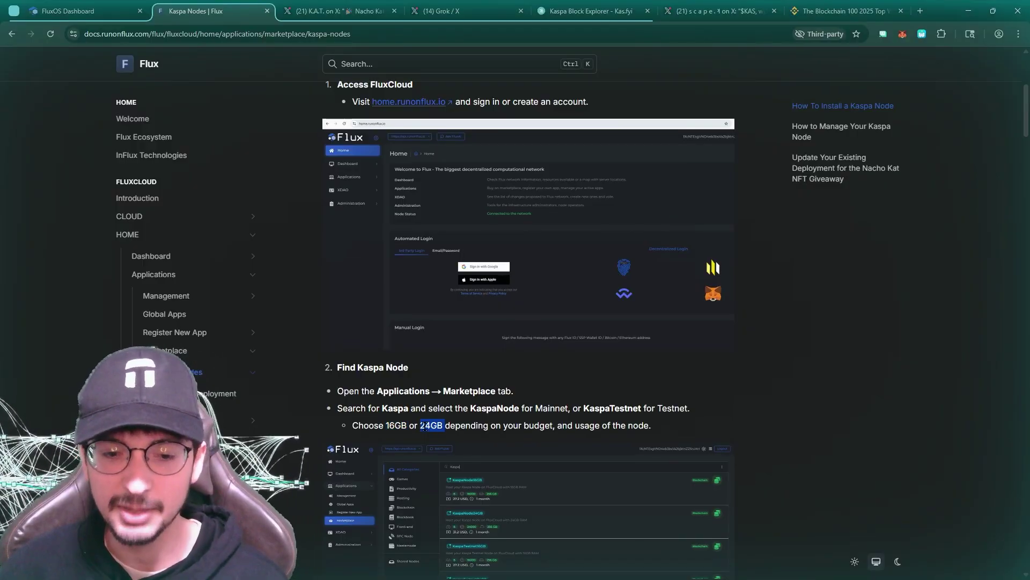
{"action": "scroll", "coordinate": [429, 424], "scroll_direction": "down", "scroll_amount": 4}
{"action": "double_click", "coordinate": [462, 194]}
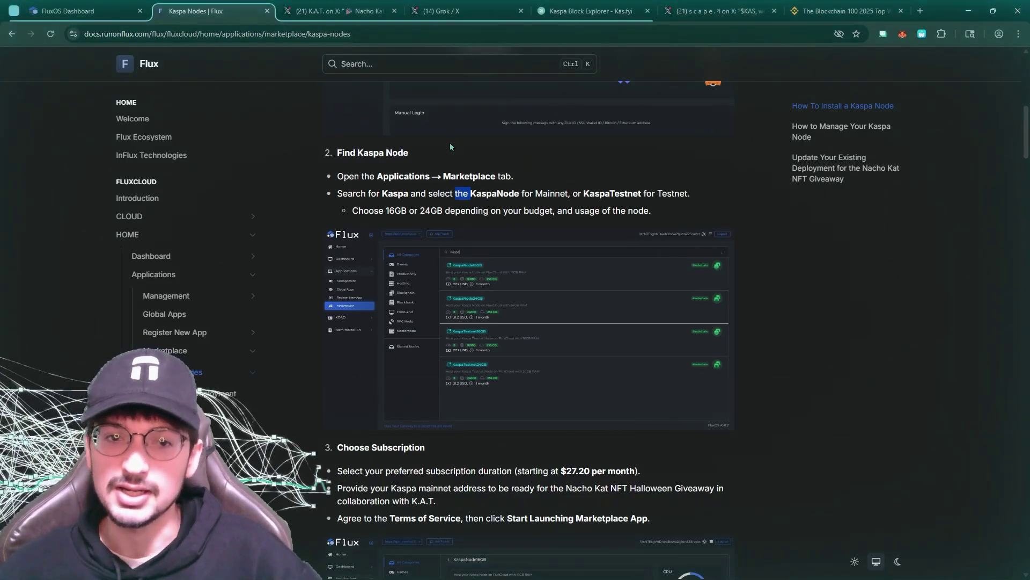
{"action": "triple_click", "coordinate": [429, 210]}
{"action": "left_click", "coordinate": [429, 210]}
{"action": "double_click", "coordinate": [431, 211]}
{"action": "left_click", "coordinate": [388, 211]}
{"action": "left_click_drag", "start_coordinate": [388, 210], "coordinate": [407, 206]}
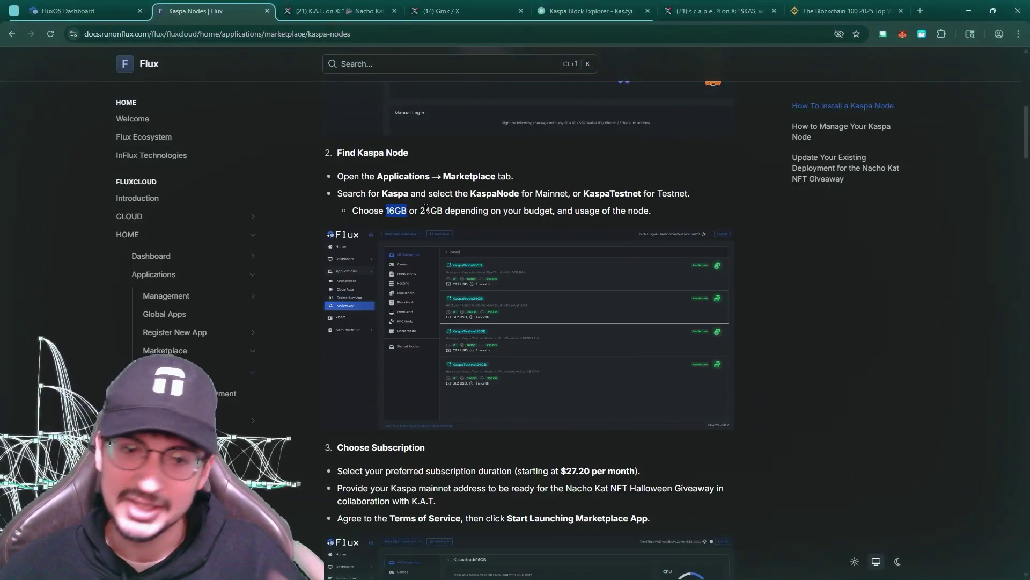
{"action": "left_click_drag", "start_coordinate": [421, 210], "coordinate": [442, 208]}
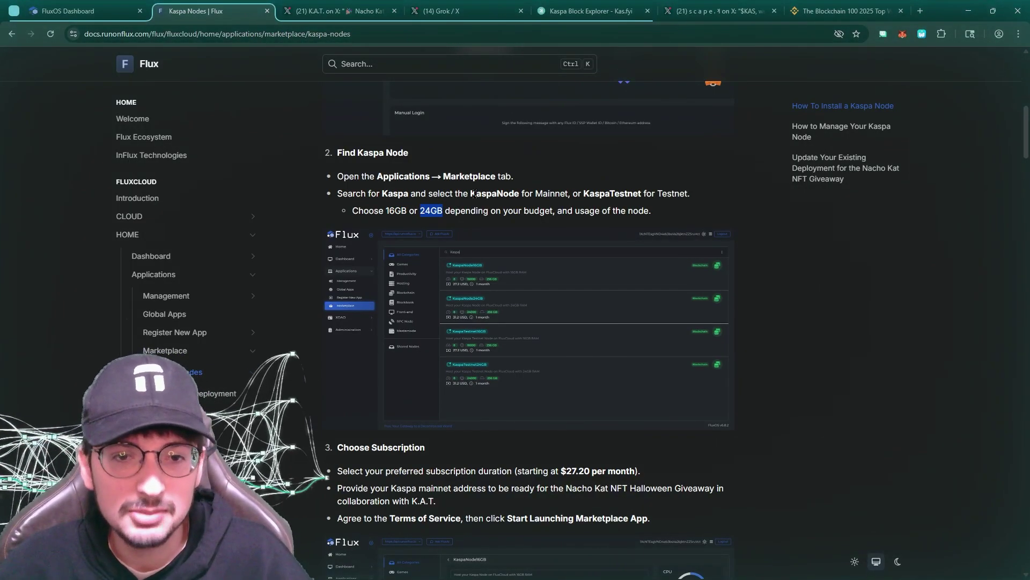
{"action": "left_click", "coordinate": [452, 207]}
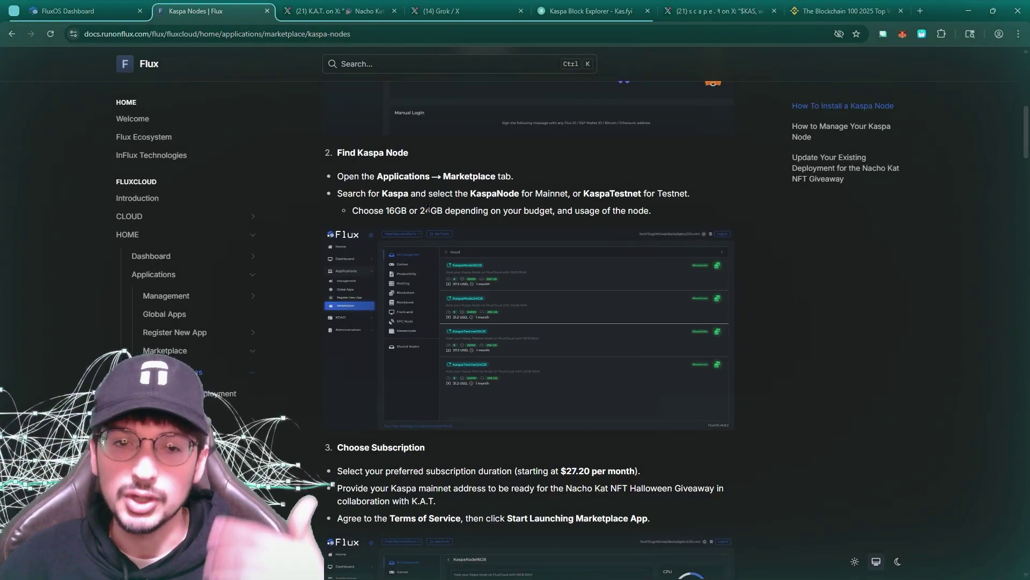
{"action": "left_click_drag", "start_coordinate": [419, 209], "coordinate": [439, 210]}
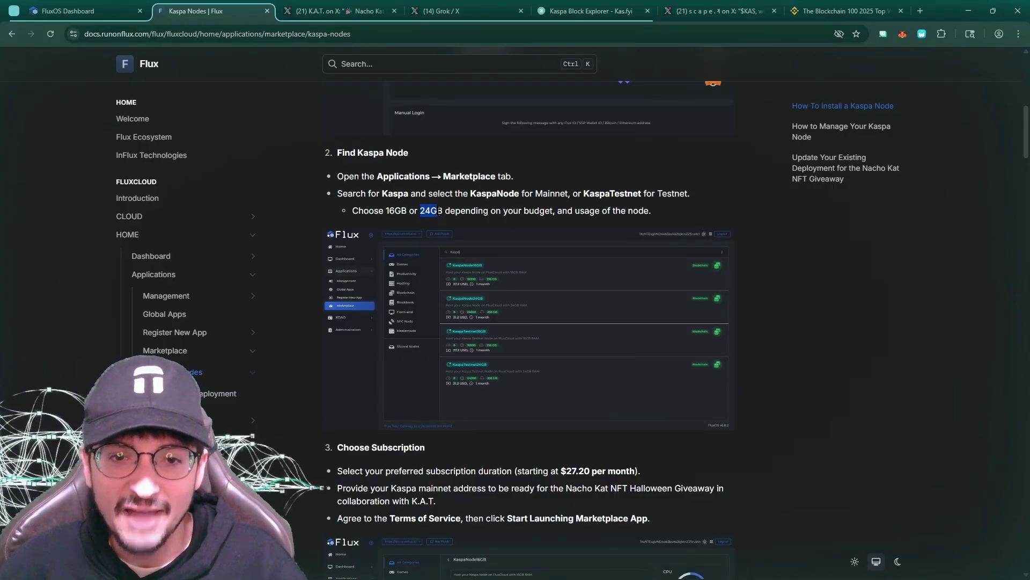
{"action": "left_click", "coordinate": [409, 177]}
{"action": "scroll", "coordinate": [461, 241], "scroll_direction": "down", "scroll_amount": 1}
{"action": "left_click", "coordinate": [490, 234]}
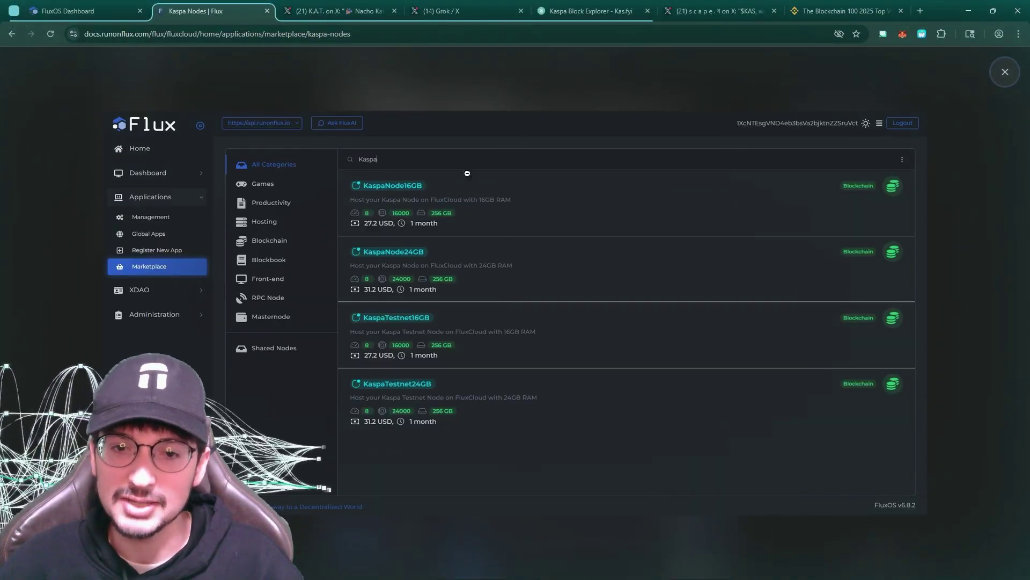
{"action": "left_click", "coordinate": [404, 78]}
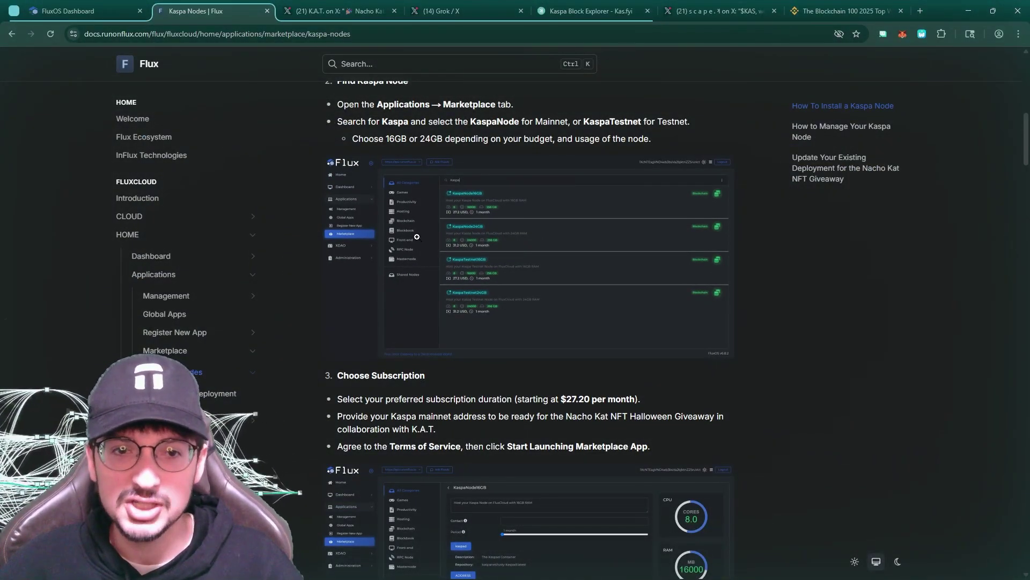
{"action": "scroll", "coordinate": [482, 253], "scroll_direction": "up", "scroll_amount": 3}
{"action": "left_click", "coordinate": [463, 369]}
{"action": "left_click", "coordinate": [402, 84]}
{"action": "scroll", "coordinate": [443, 323], "scroll_direction": "down", "scroll_amount": 3}
{"action": "scroll", "coordinate": [441, 330], "scroll_direction": "down", "scroll_amount": 4}
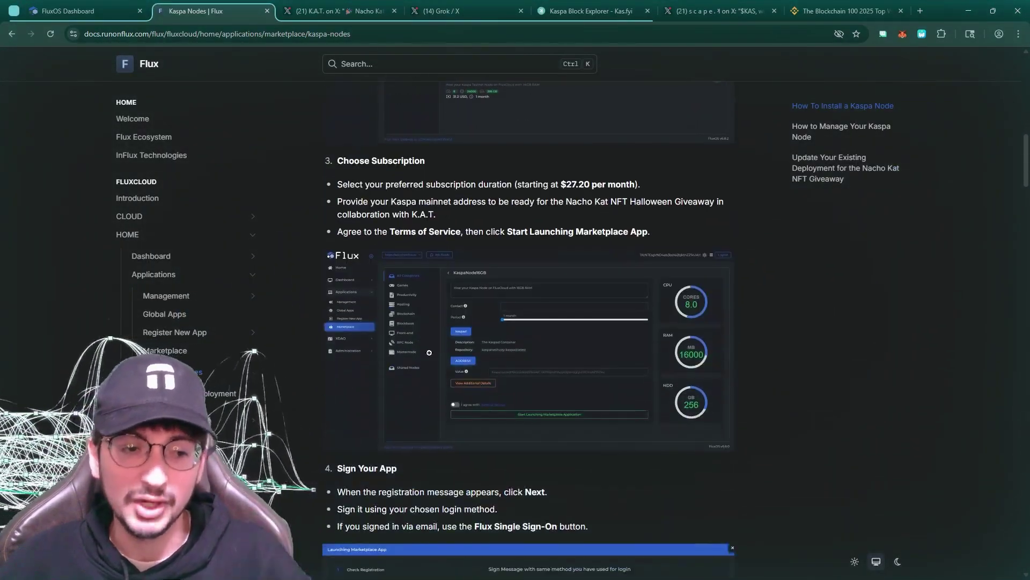
{"action": "left_click", "coordinate": [214, 393]}
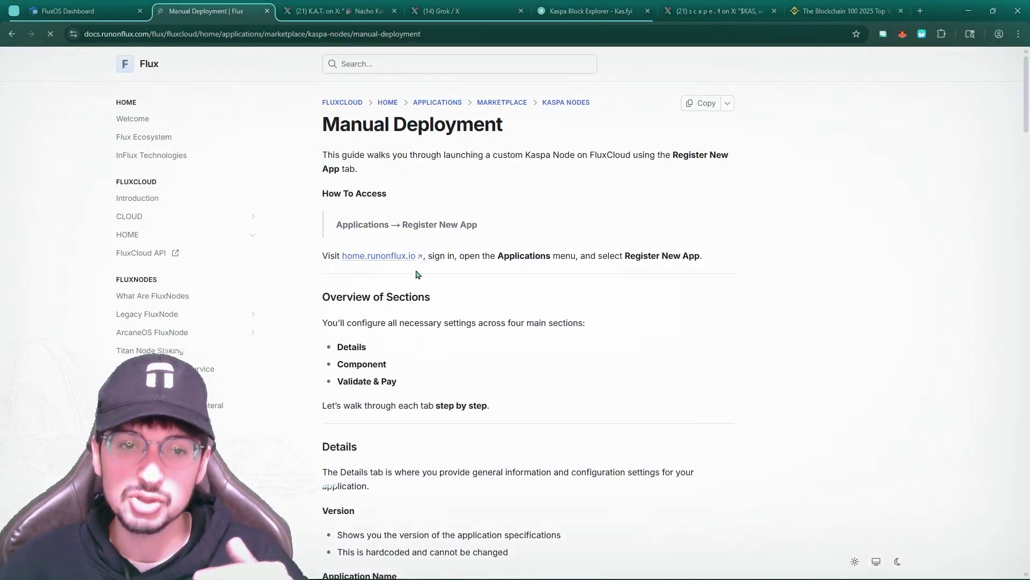
{"action": "key", "text": "alt+Left"}
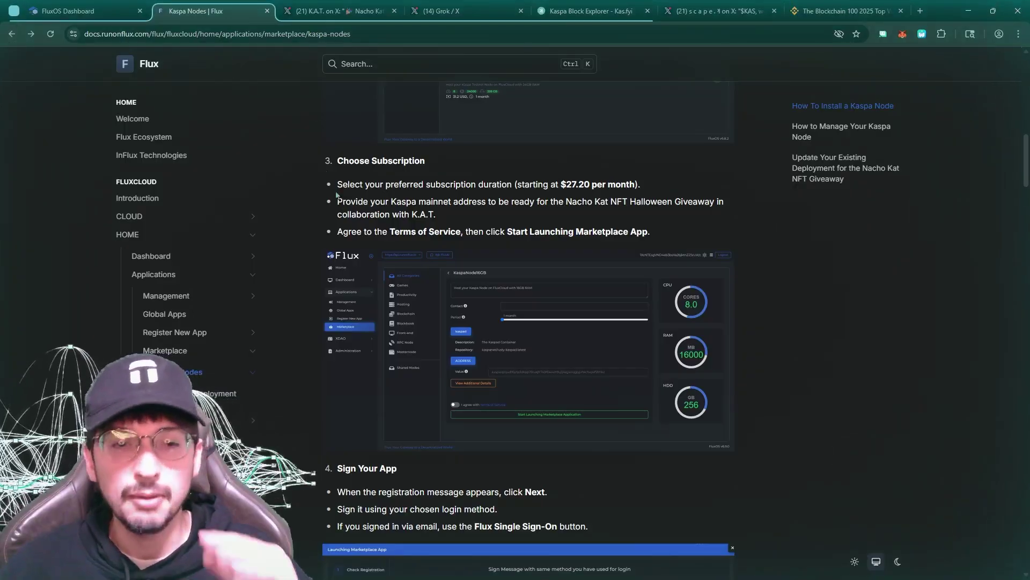
{"action": "left_click", "coordinate": [91, 8]}
{"action": "left_click", "coordinate": [225, 10]}
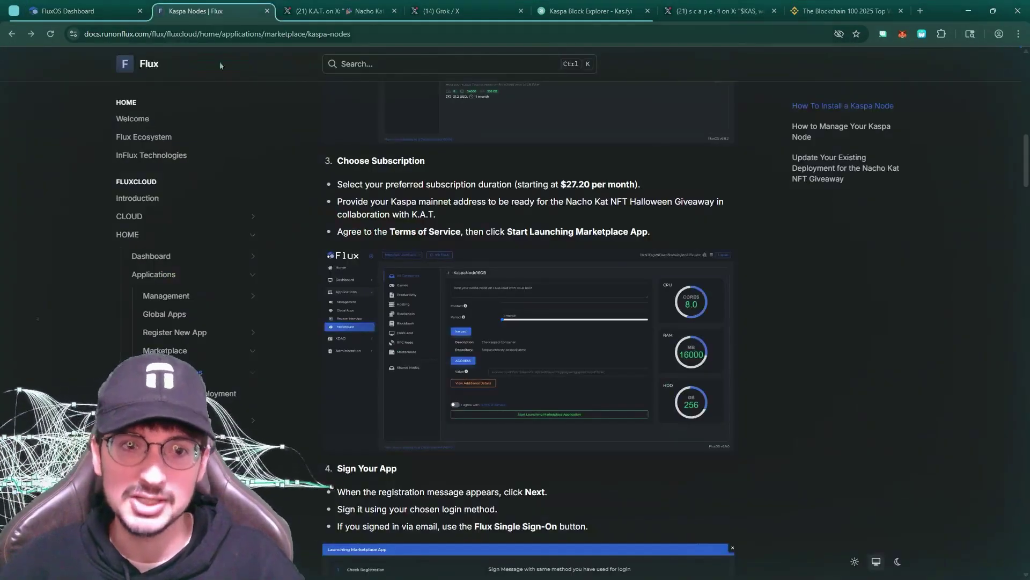
{"action": "left_click", "coordinate": [85, 10]}
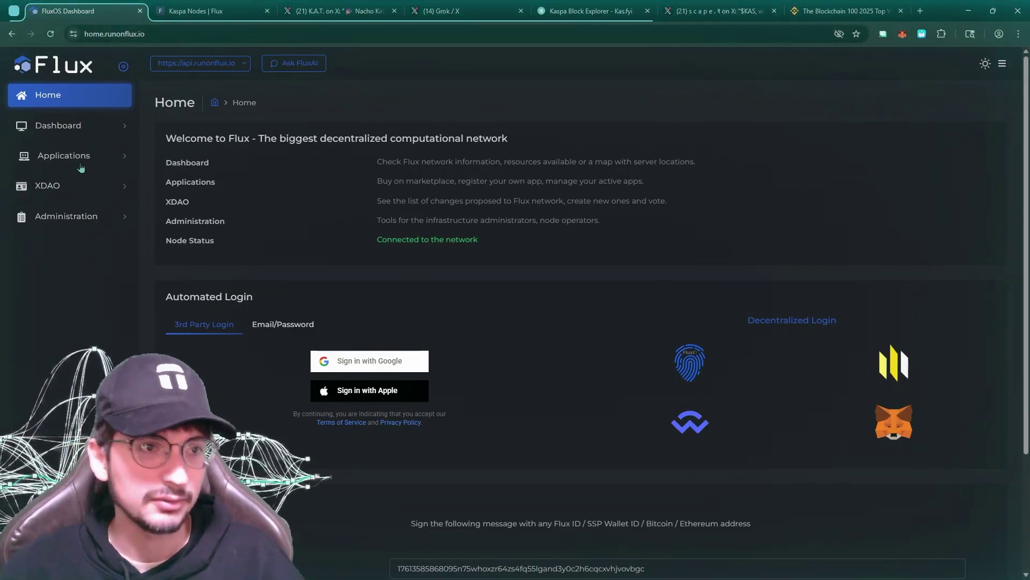
Open the Applications marketplace and search it for 'kaspa'
{"action": "left_click", "coordinate": [80, 216]}
{"action": "left_click", "coordinate": [94, 156]}
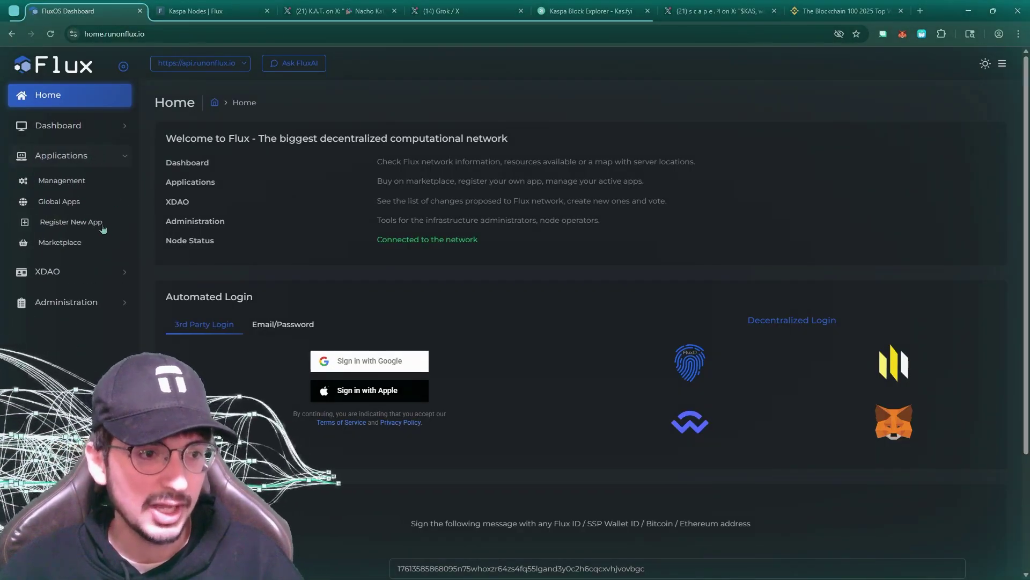
{"action": "left_click", "coordinate": [86, 244]}
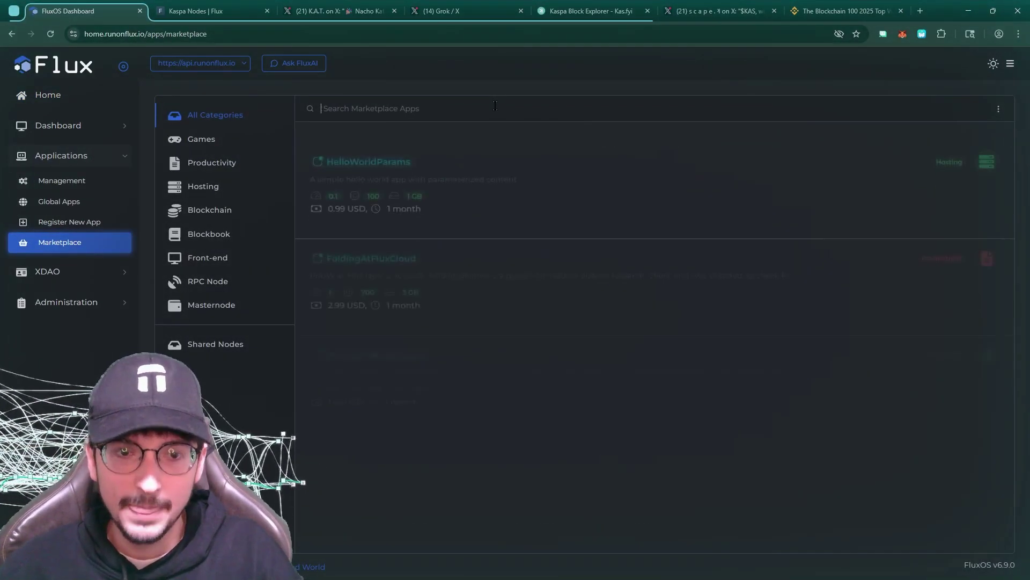
{"action": "left_click", "coordinate": [495, 105]}
{"action": "type", "text": "kaspa"}
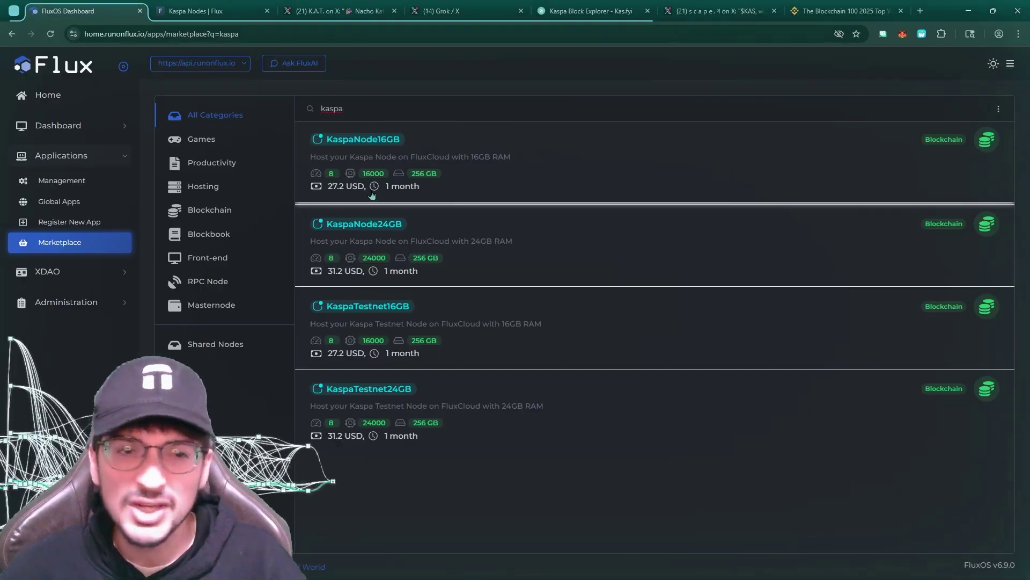
View the KaspaNode16GB details, return to the Kaspa listings, and go to the Grok cloud-cost chat
{"action": "left_click", "coordinate": [556, 152]}
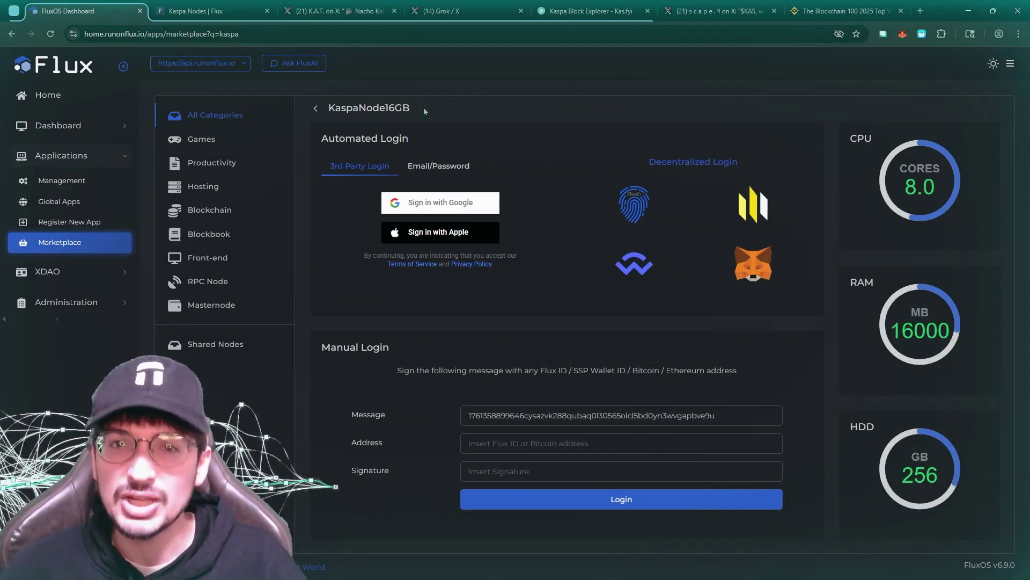
{"action": "left_click", "coordinate": [315, 112]}
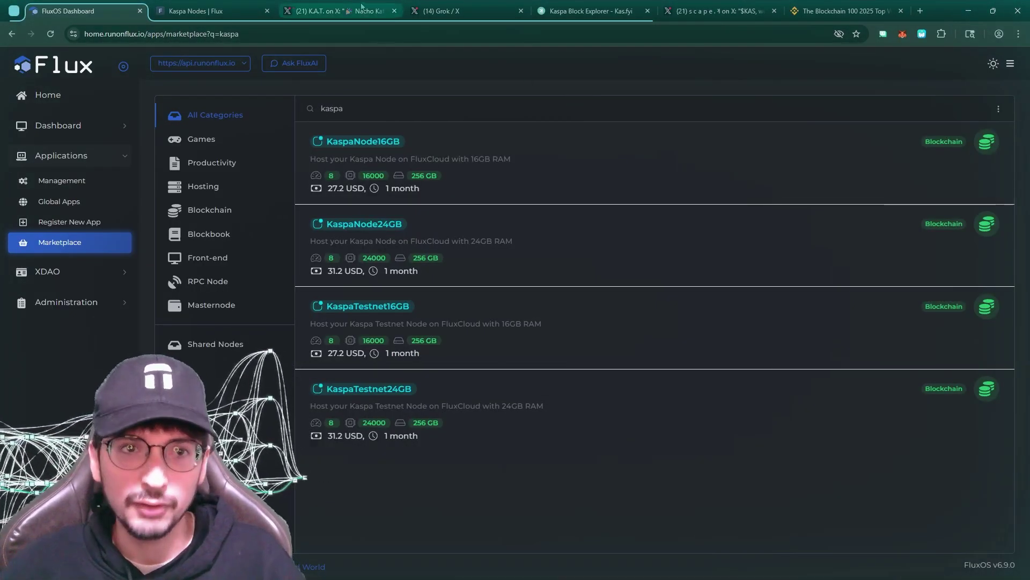
{"action": "left_click", "coordinate": [462, 11]}
Scroll through Grok's AWS, Google Cloud and Azure pricing table and Key Insights
{"action": "scroll", "coordinate": [541, 288], "scroll_direction": "down", "scroll_amount": 6}
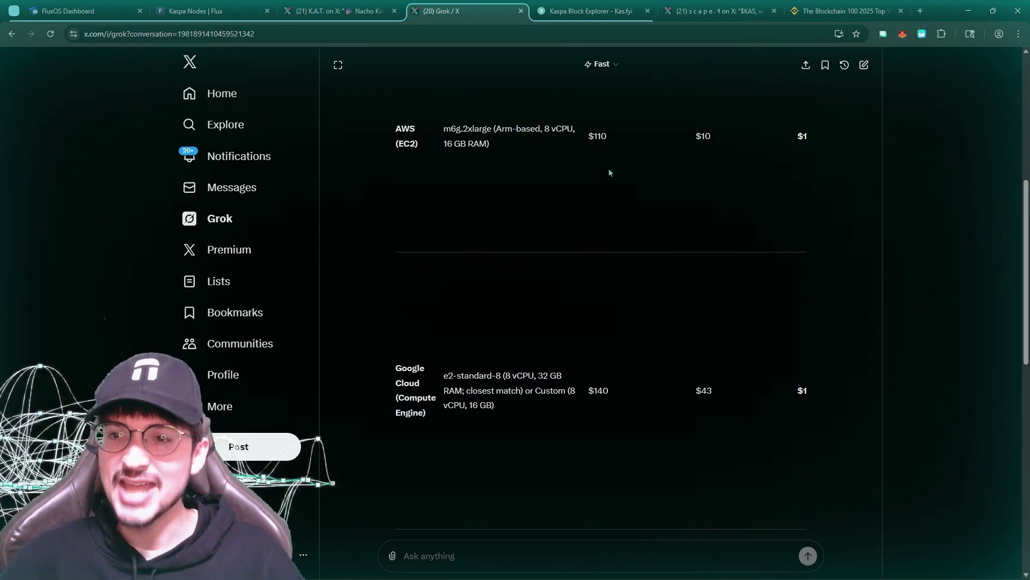
{"action": "scroll", "coordinate": [614, 197], "scroll_direction": "up", "scroll_amount": 1}
{"action": "scroll", "coordinate": [526, 257], "scroll_direction": "down", "scroll_amount": 3}
{"action": "scroll", "coordinate": [429, 318], "scroll_direction": "down", "scroll_amount": 1}
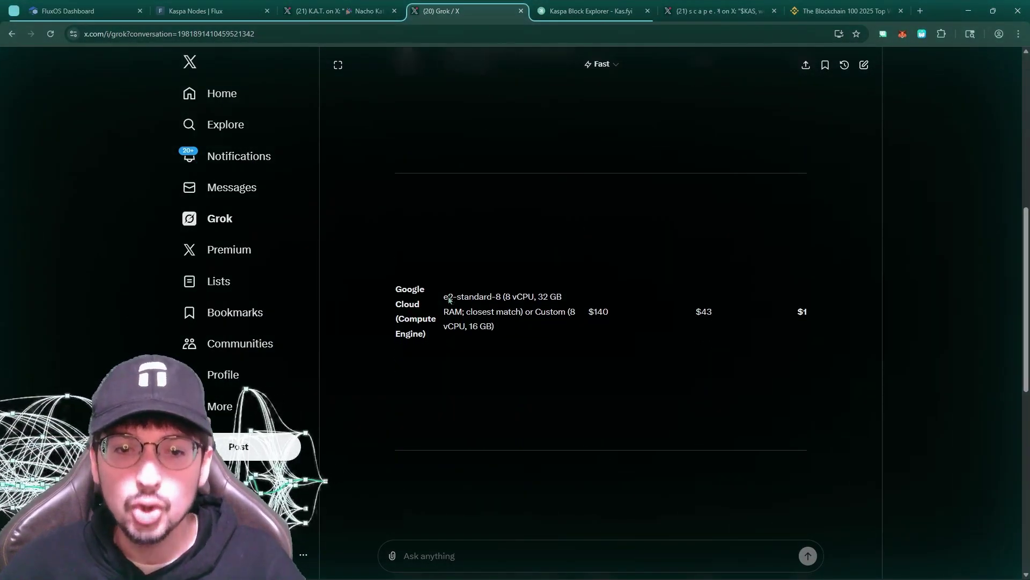
{"action": "scroll", "coordinate": [604, 244], "scroll_direction": "down", "scroll_amount": 3}
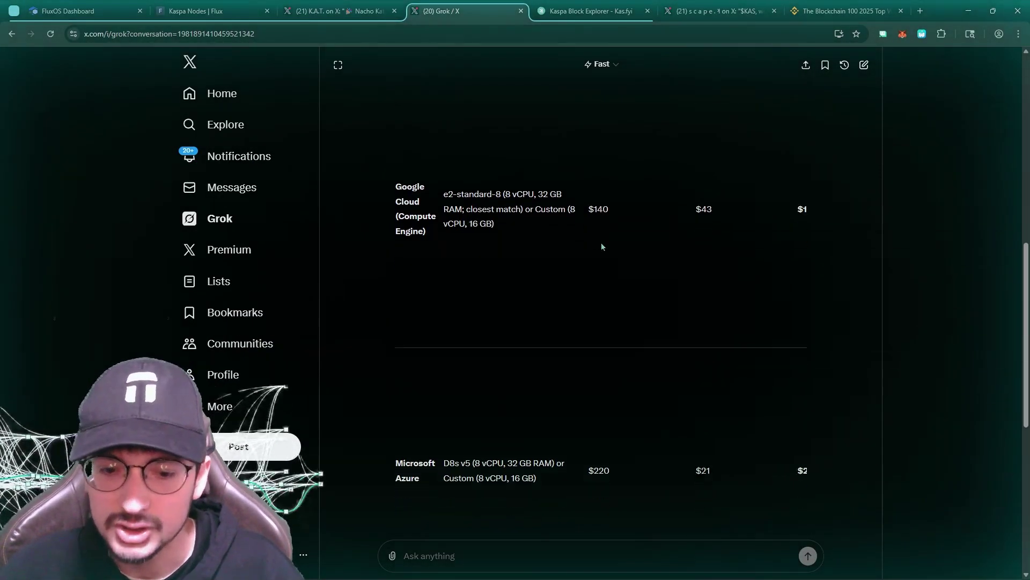
{"action": "scroll", "coordinate": [605, 353], "scroll_direction": "down", "scroll_amount": 4}
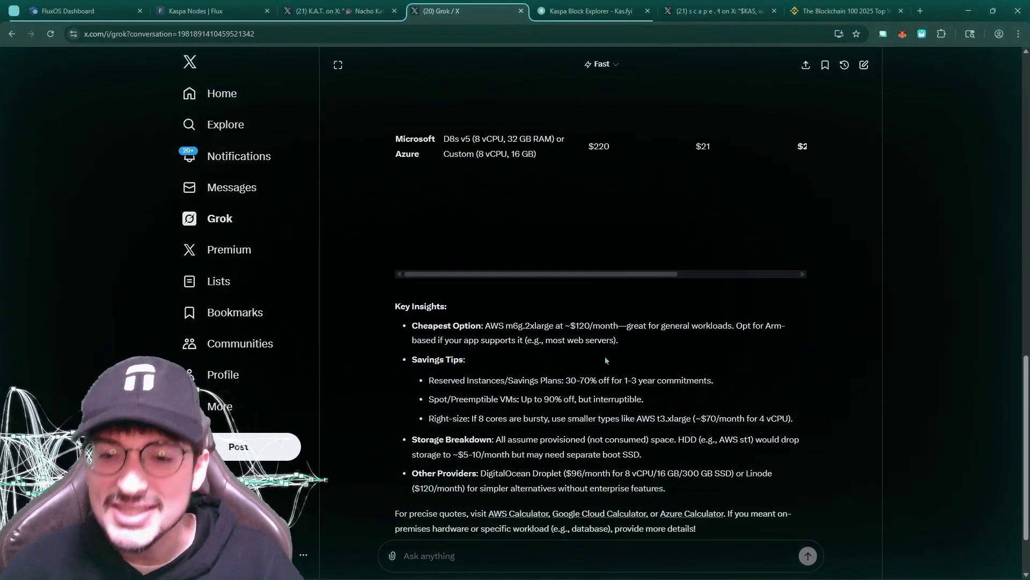
{"action": "scroll", "coordinate": [605, 356], "scroll_direction": "down", "scroll_amount": 2}
{"action": "scroll", "coordinate": [593, 354], "scroll_direction": "up", "scroll_amount": 6}
{"action": "scroll", "coordinate": [593, 351], "scroll_direction": "up", "scroll_amount": 5}
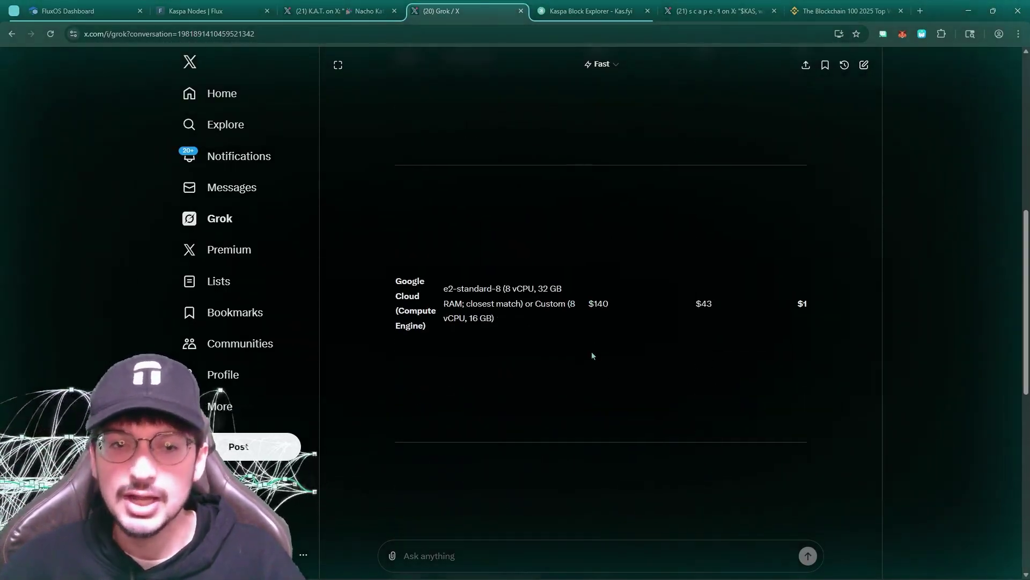
{"action": "scroll", "coordinate": [594, 354], "scroll_direction": "down", "scroll_amount": 3}
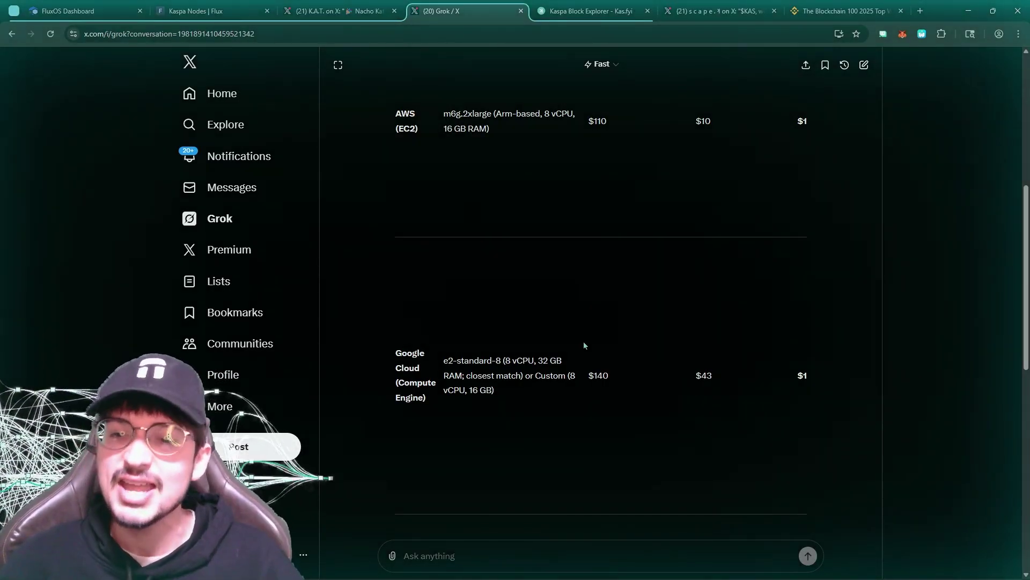
{"action": "scroll", "coordinate": [584, 345], "scroll_direction": "down", "scroll_amount": 7}
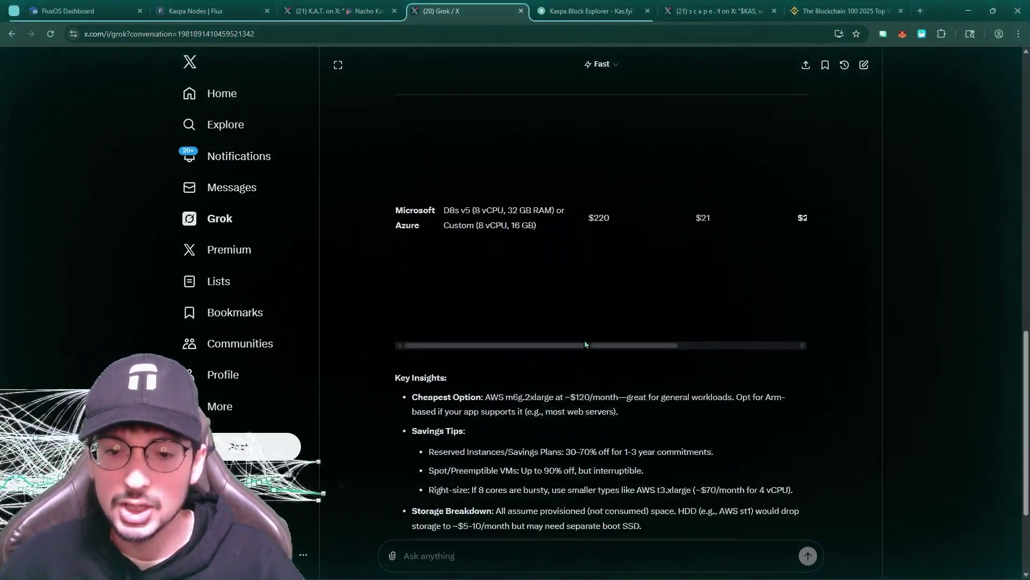
{"action": "scroll", "coordinate": [585, 339], "scroll_direction": "down", "scroll_amount": 3}
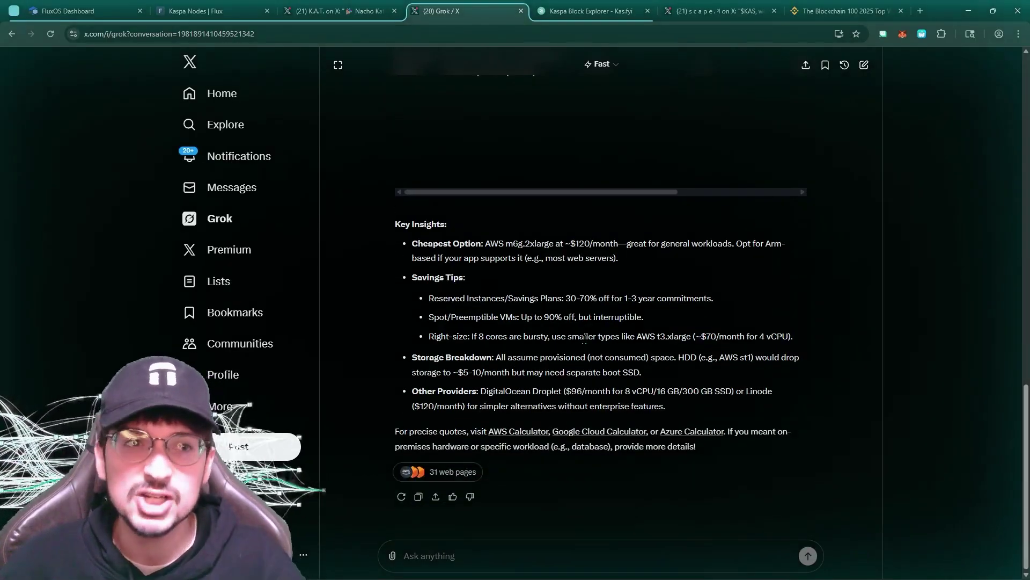
Highlight DigitalOcean's $96 monthly price, then return to the Flux docs' Choose Subscription step
{"action": "left_click", "coordinate": [215, 11]}
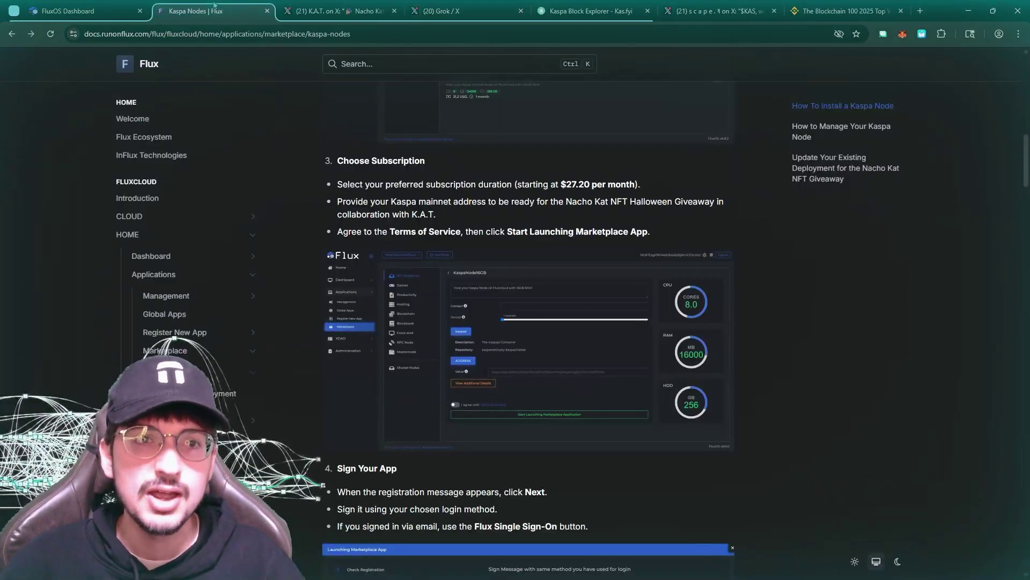
{"action": "mouse_move", "coordinate": [484, 13]}
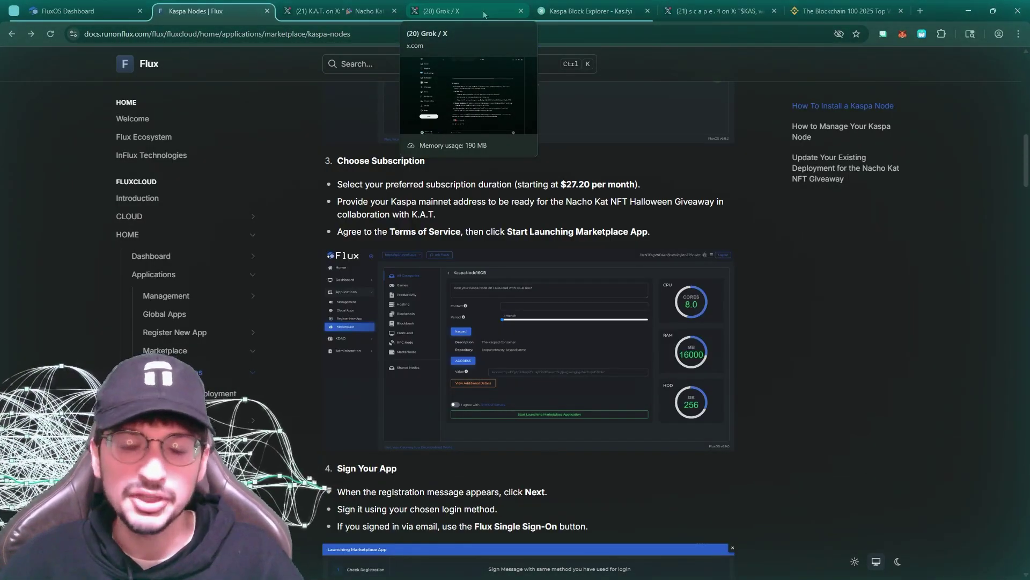
{"action": "left_click", "coordinate": [484, 15]}
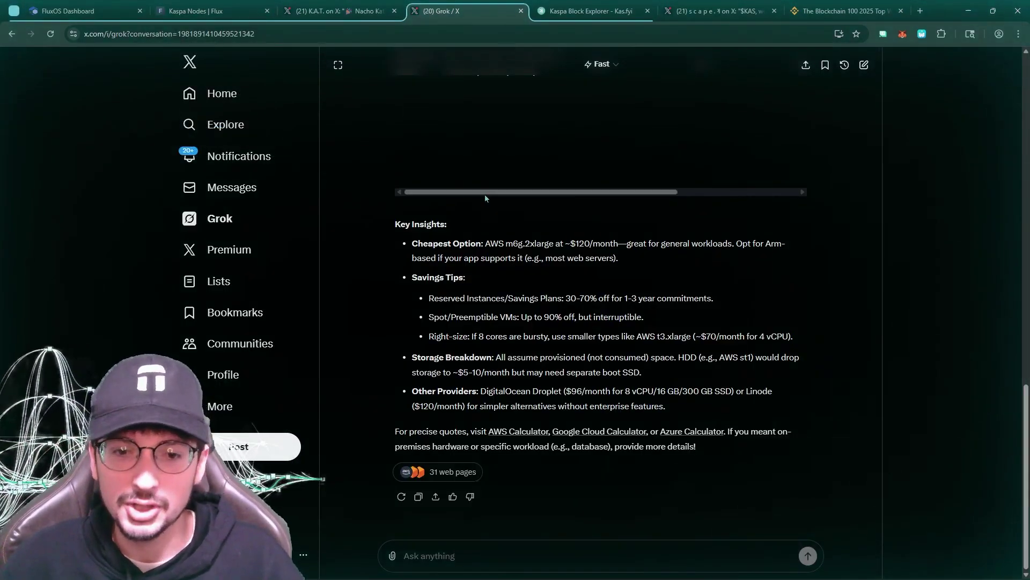
{"action": "double_click", "coordinate": [513, 392]}
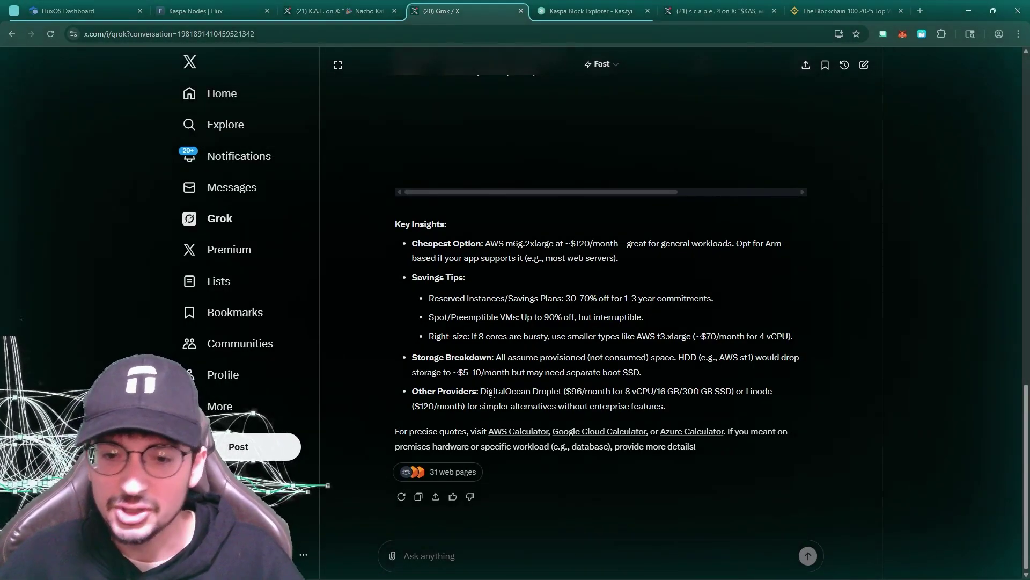
{"action": "double_click", "coordinate": [576, 392]}
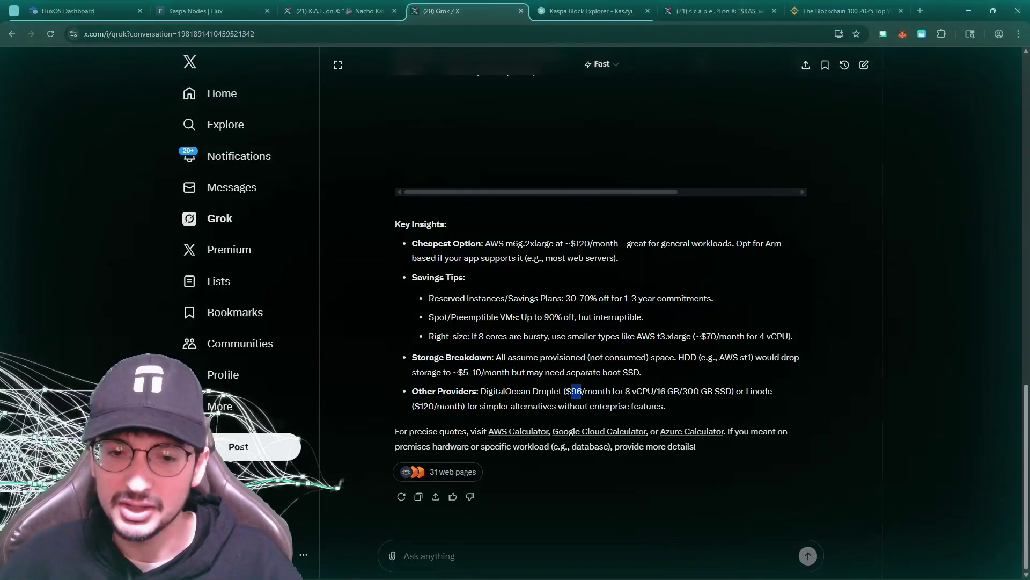
{"action": "left_click", "coordinate": [228, 11]}
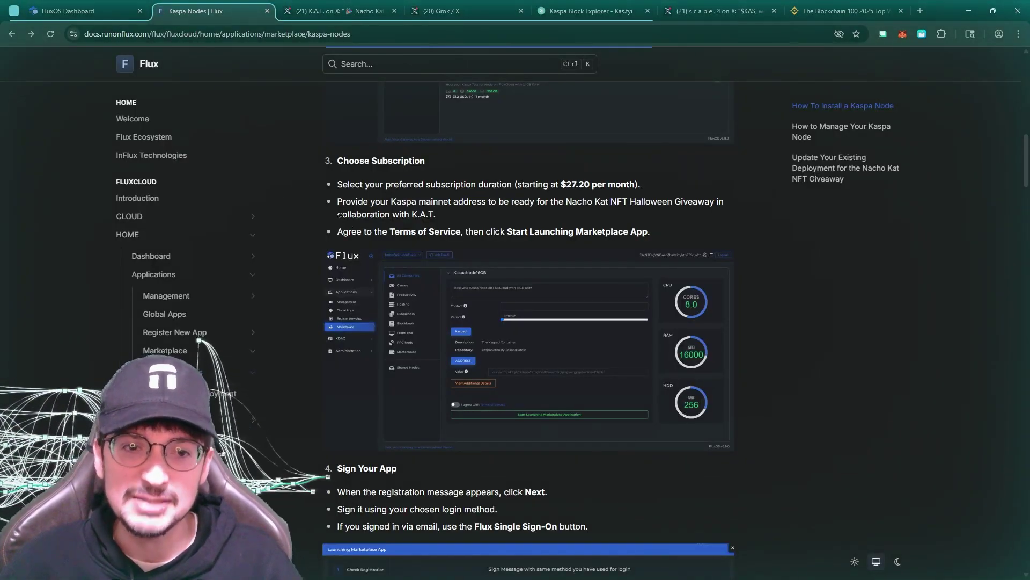
{"action": "scroll", "coordinate": [361, 206], "scroll_direction": "down", "scroll_amount": 1}
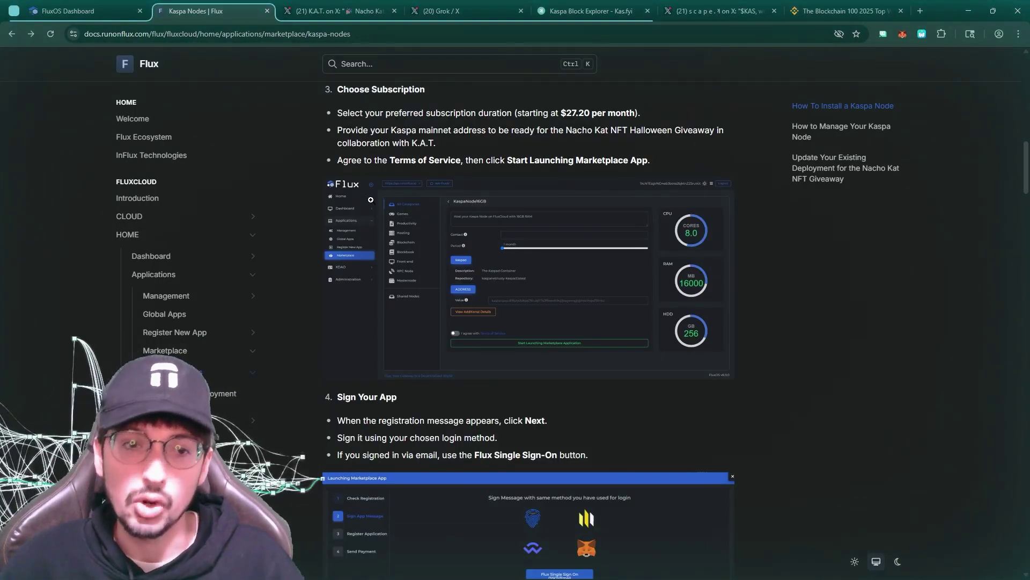
Scroll to the K.A.T. post's lottery ticket rules, then return to the FluxOS Kaspa listings
{"action": "key", "text": "ctrl+Tab"}
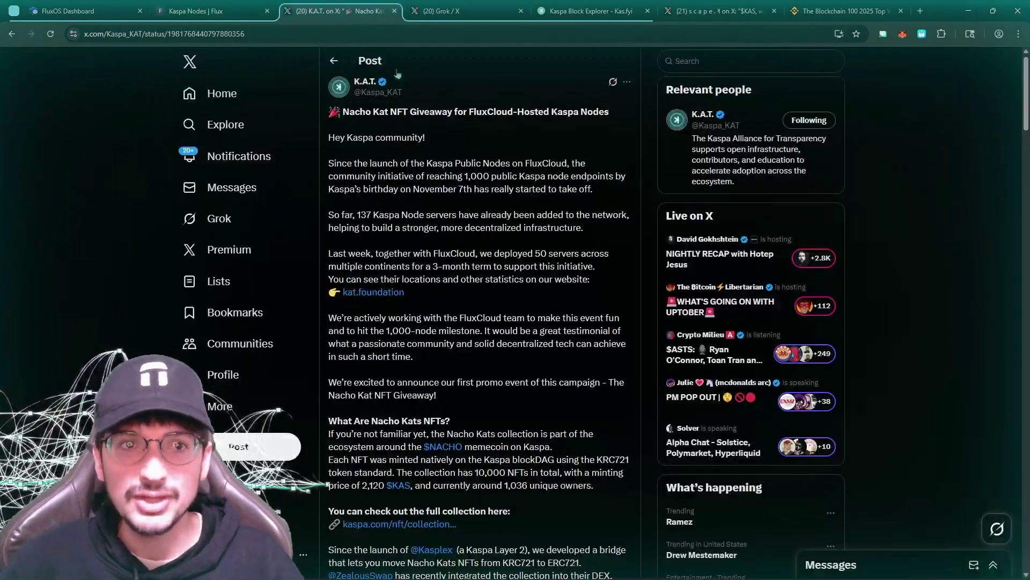
{"action": "scroll", "coordinate": [424, 201], "scroll_direction": "down", "scroll_amount": 3}
{"action": "scroll", "coordinate": [424, 202], "scroll_direction": "up", "scroll_amount": 3}
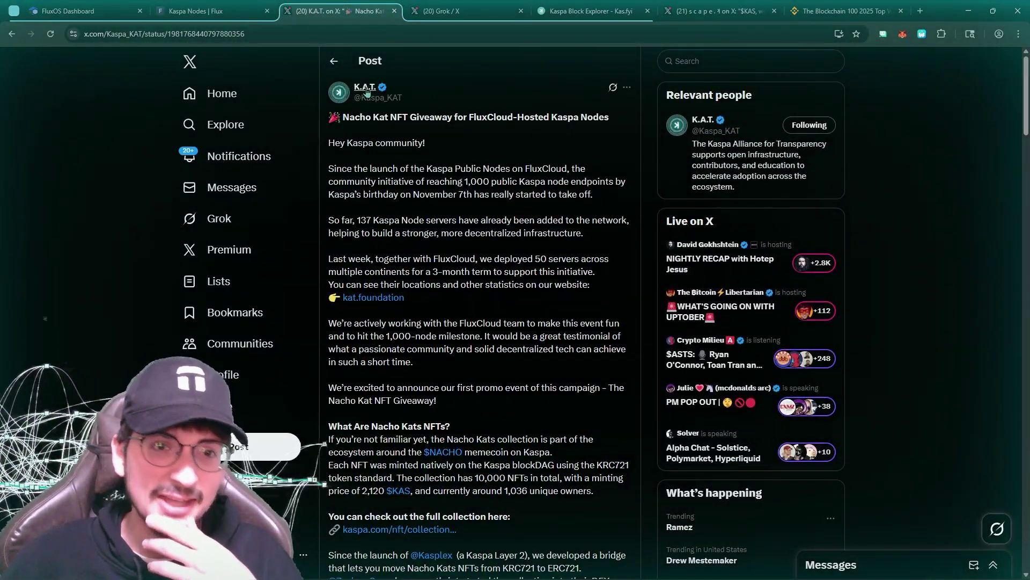
{"action": "scroll", "coordinate": [433, 224], "scroll_direction": "down", "scroll_amount": 10}
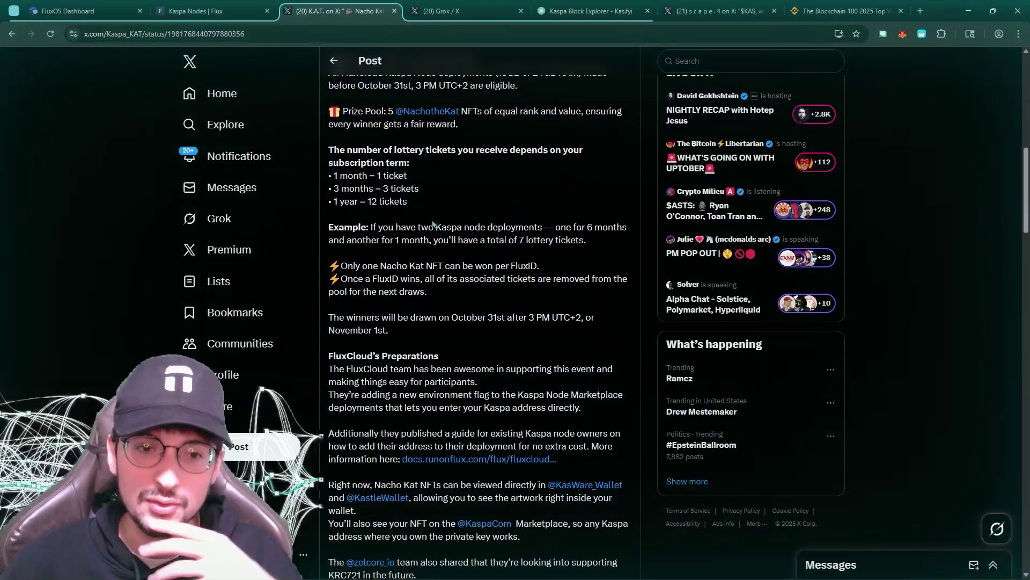
{"action": "scroll", "coordinate": [433, 224], "scroll_direction": "down", "scroll_amount": 2}
{"action": "key", "text": "ctrl+1"}
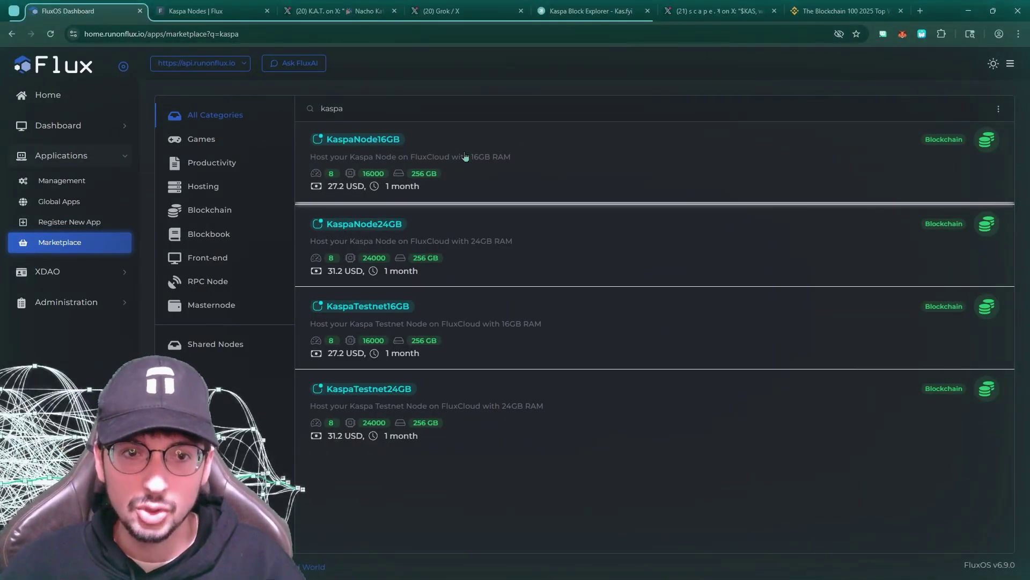
Open the KaspaNode16GB offer and log in through WalletConnect decentralized login
{"action": "left_click", "coordinate": [465, 157]}
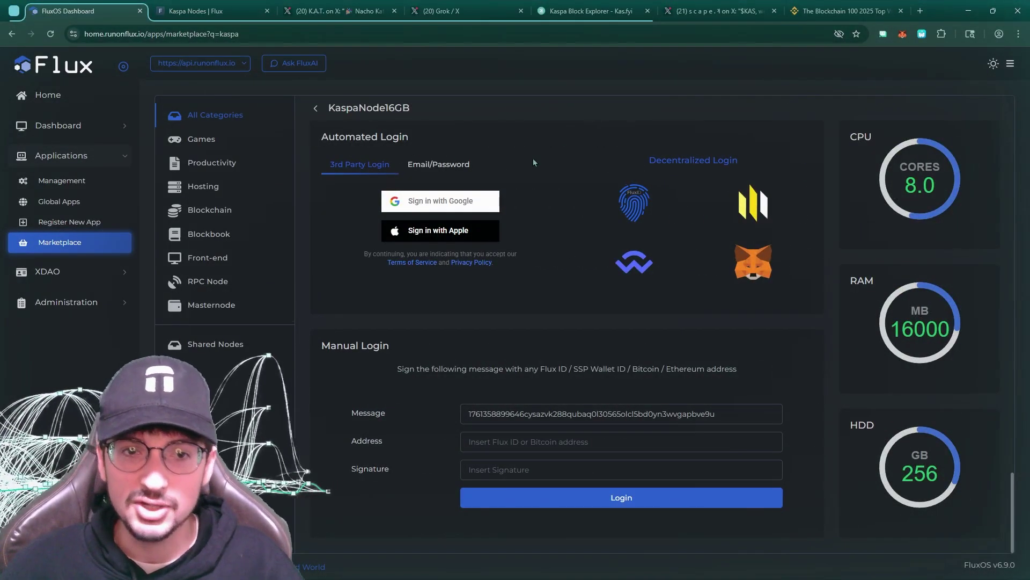
{"action": "left_click", "coordinate": [631, 258]}
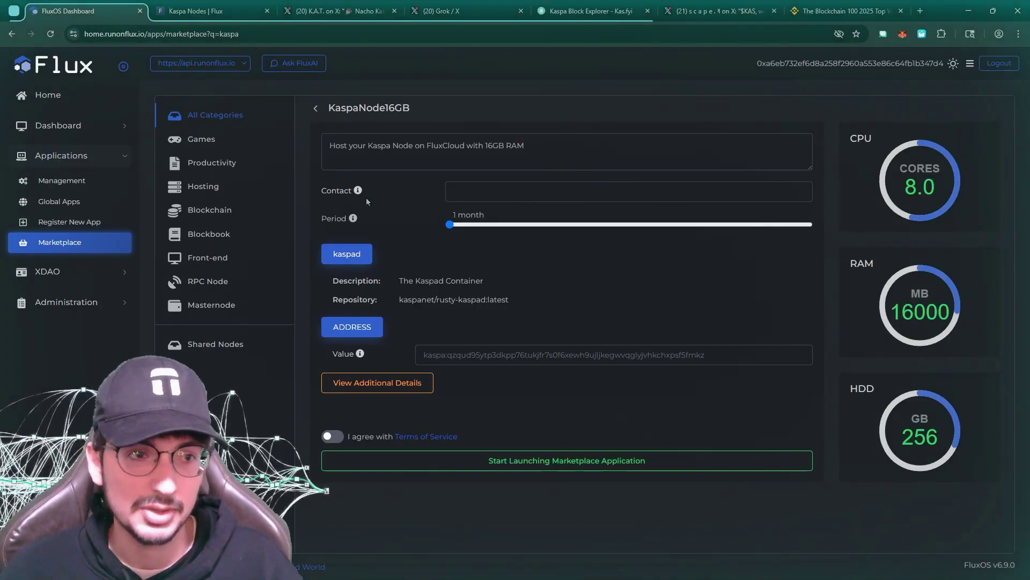
Keep the subscription period at 1 month and review The Kaspad Container description
{"action": "mouse_move", "coordinate": [358, 192]}
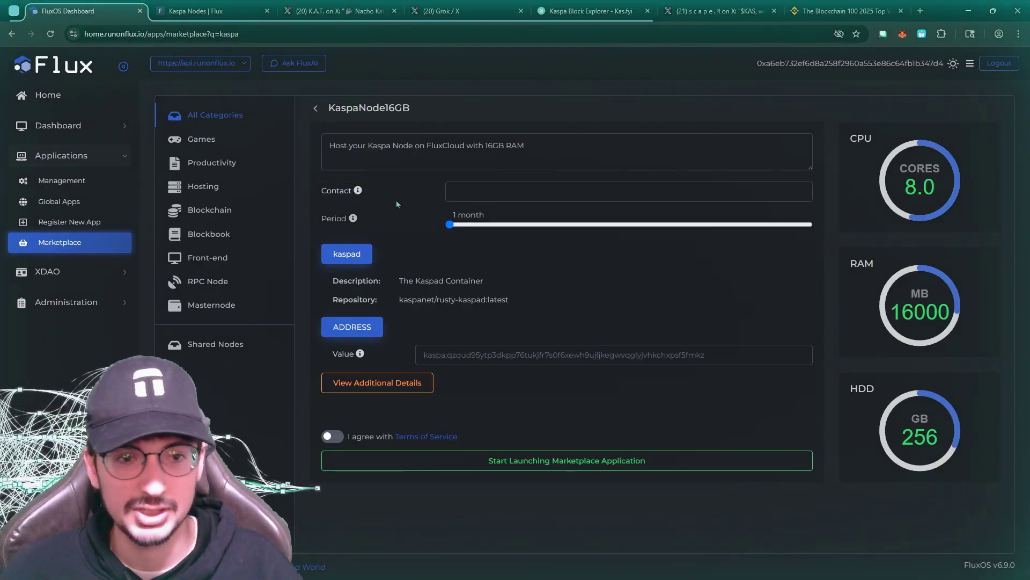
{"action": "mouse_move", "coordinate": [448, 228]}
{"action": "left_mouse_down"}
{"action": "mouse_move", "coordinate": [811, 225]}
{"action": "mouse_move", "coordinate": [450, 226]}
{"action": "left_mouse_up"}
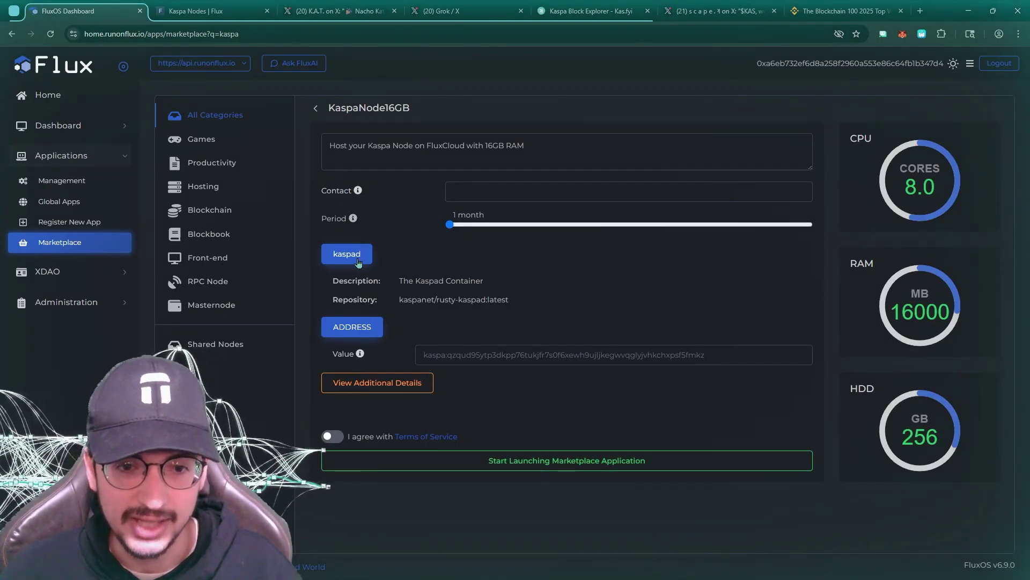
{"action": "triple_click", "coordinate": [448, 281]}
{"action": "left_click_drag", "start_coordinate": [398, 280], "coordinate": [519, 277]}
{"action": "left_click", "coordinate": [436, 280]}
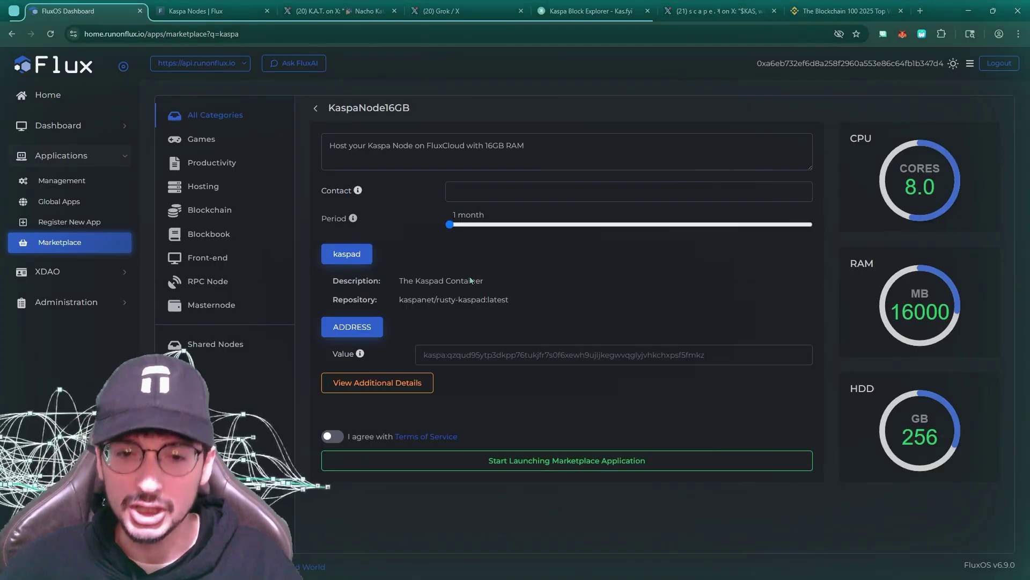
Paste your Kaspa mainnet address into the kaspad container's ADDRESS value field
{"action": "left_click", "coordinate": [451, 355]}
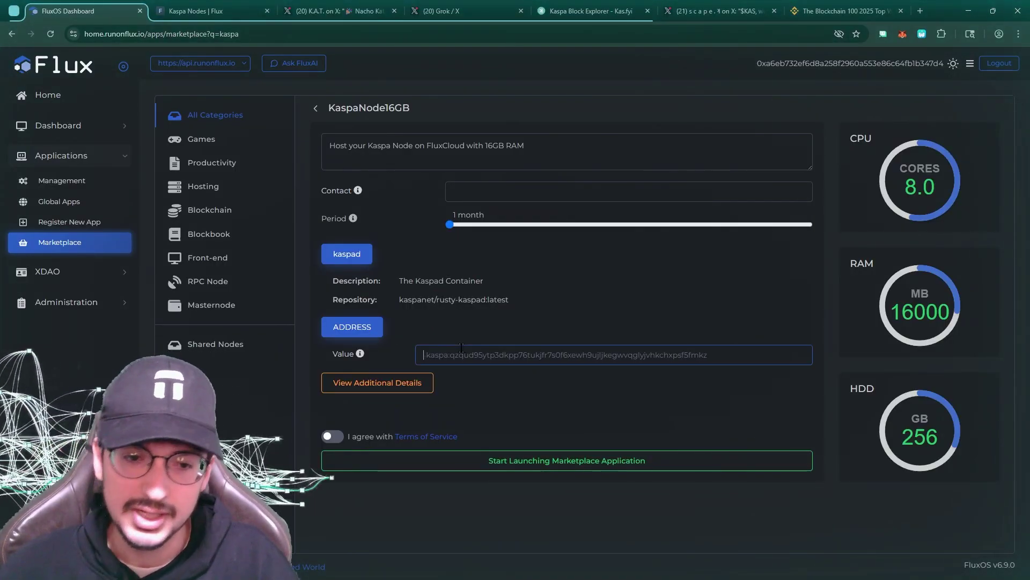
{"action": "left_click", "coordinate": [338, 10]}
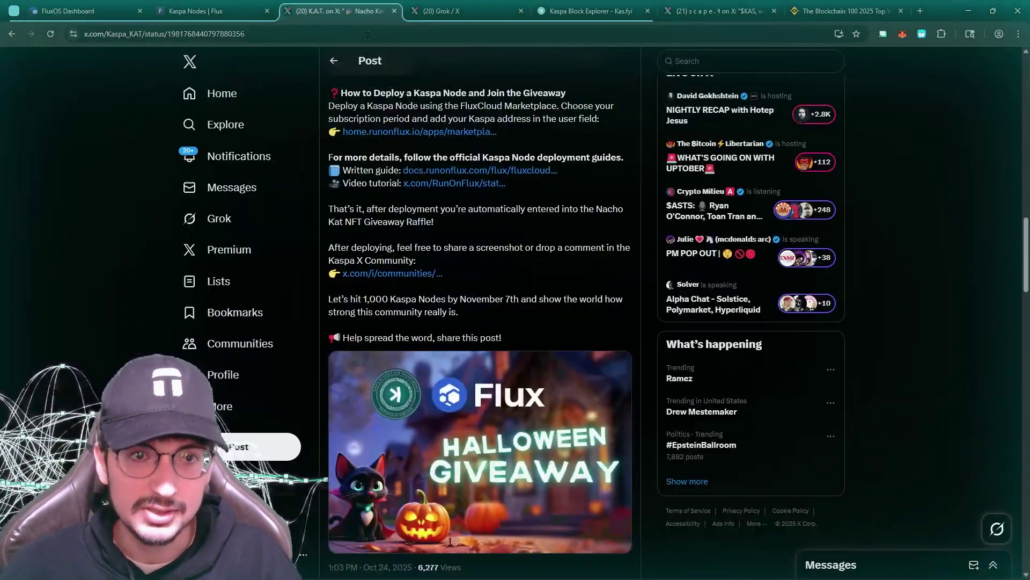
{"action": "scroll", "coordinate": [462, 292], "scroll_direction": "up", "scroll_amount": 8}
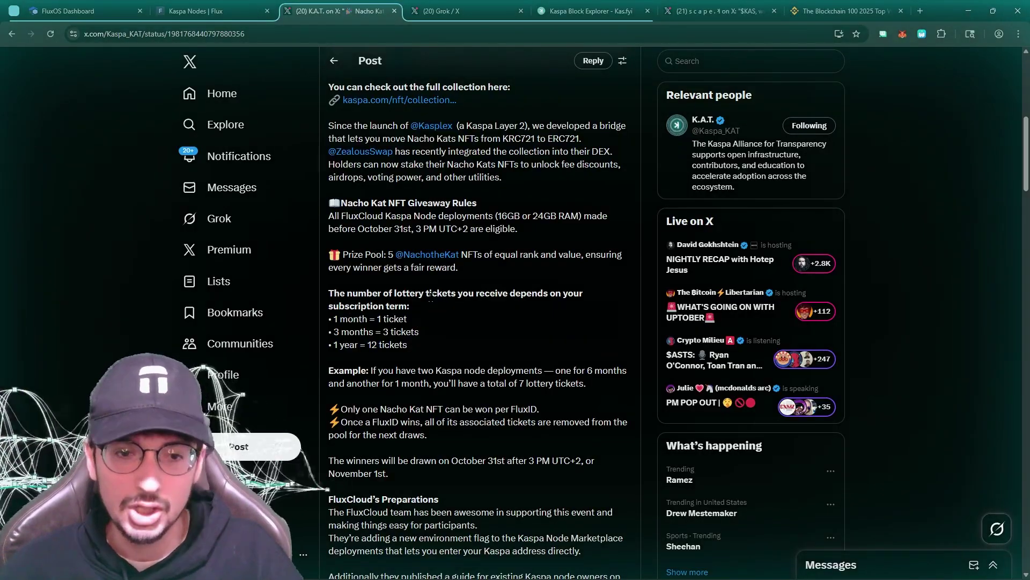
{"action": "key", "text": "ctrl+shift+Tab"}
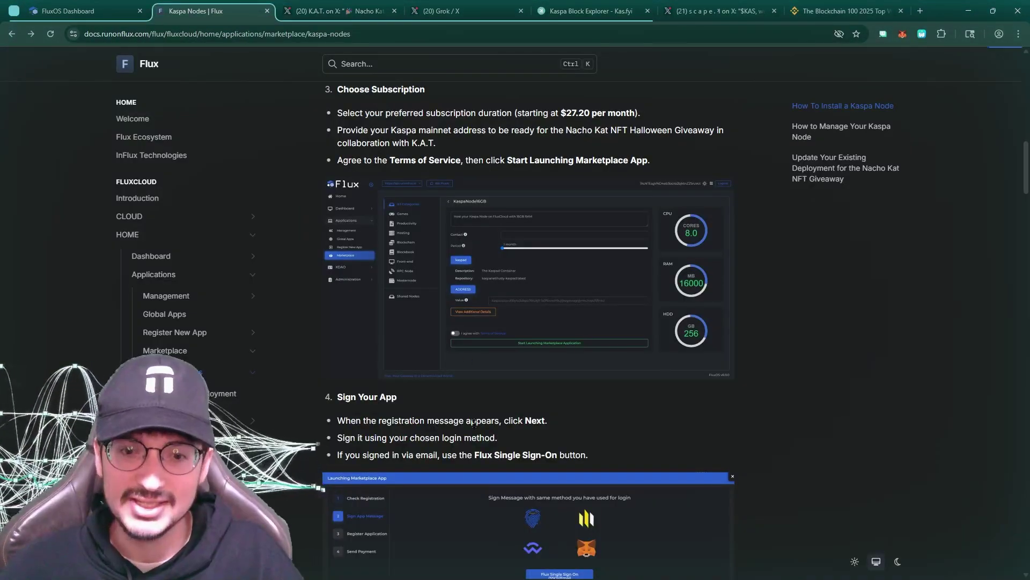
{"action": "key", "text": "ctrl+shift+Tab"}
{"action": "type", "text": "kaspa:qzf5kxrsl9mzel946wqknwchhftmjs2w8ta0np804w62403jvca250fge8x3j"}
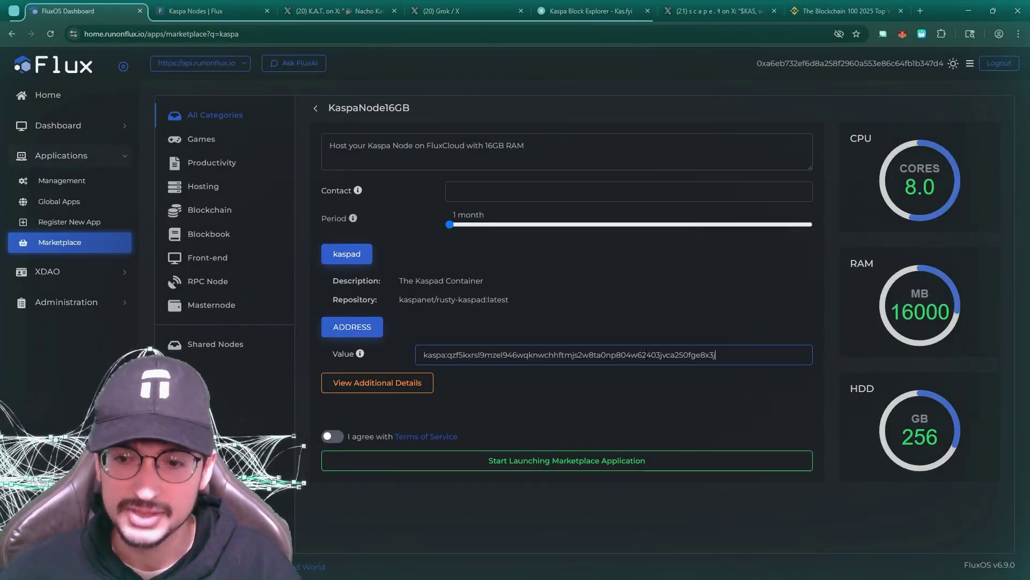
Agree to the Terms of Service and review the Flux Terms PDF in a new tab
{"action": "left_click", "coordinate": [328, 438]}
{"action": "right_click", "coordinate": [440, 438]}
{"action": "left_click", "coordinate": [479, 448]}
{"action": "key", "text": "ctrl+Tab"}
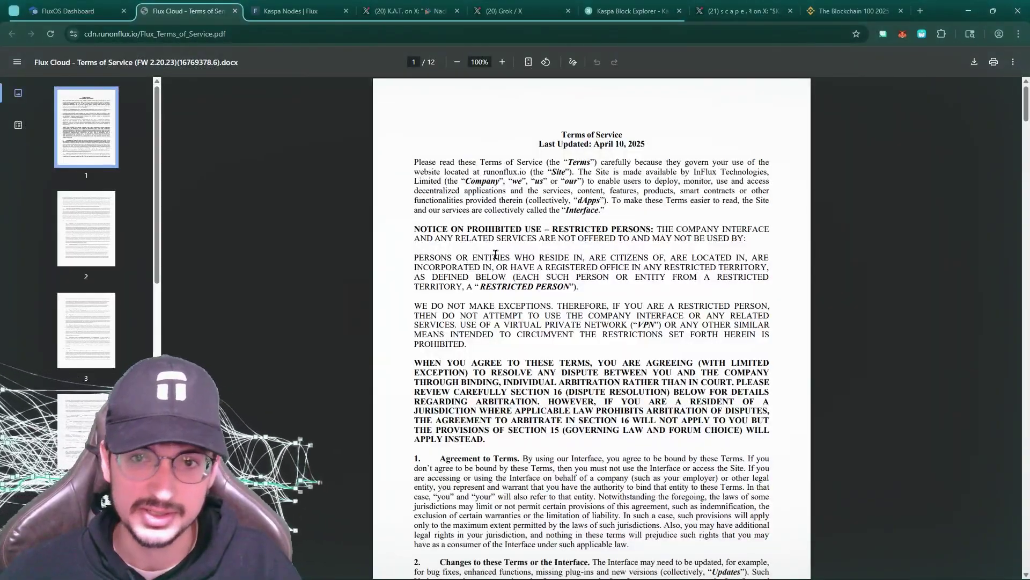
{"action": "scroll", "coordinate": [504, 256], "scroll_direction": "down", "scroll_amount": 20}
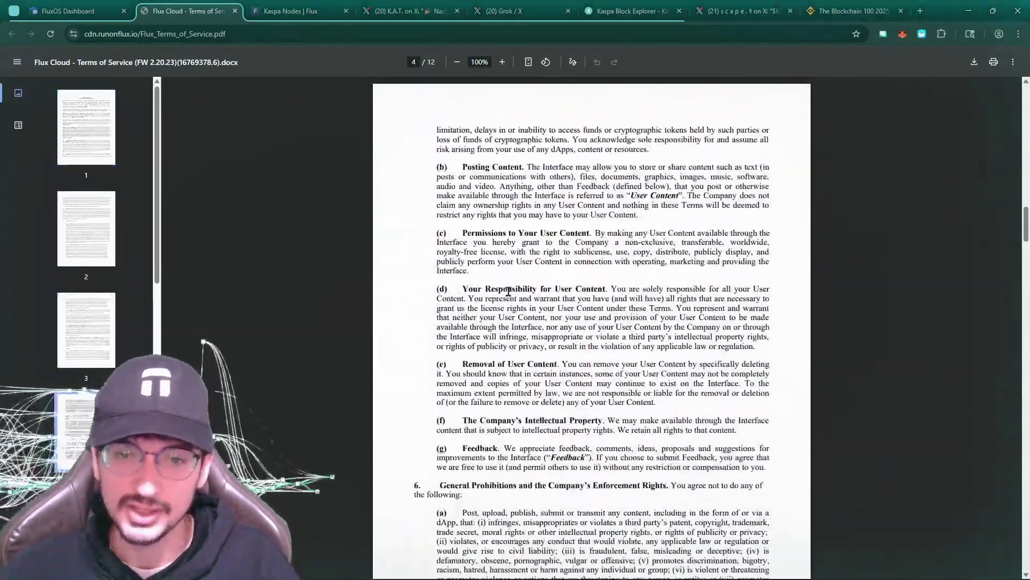
{"action": "scroll", "coordinate": [508, 291], "scroll_direction": "down", "scroll_amount": 5}
{"action": "key", "text": "ctrl+w"}
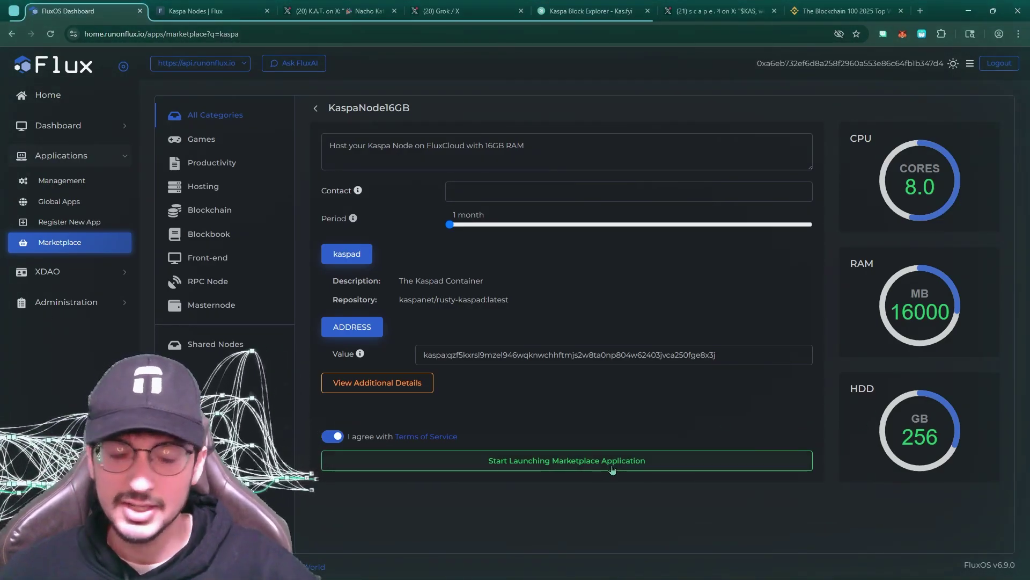
Launch KaspaNode16GB, sign the app message with the wallet, and register it to receive the hash
{"action": "left_click", "coordinate": [649, 459]}
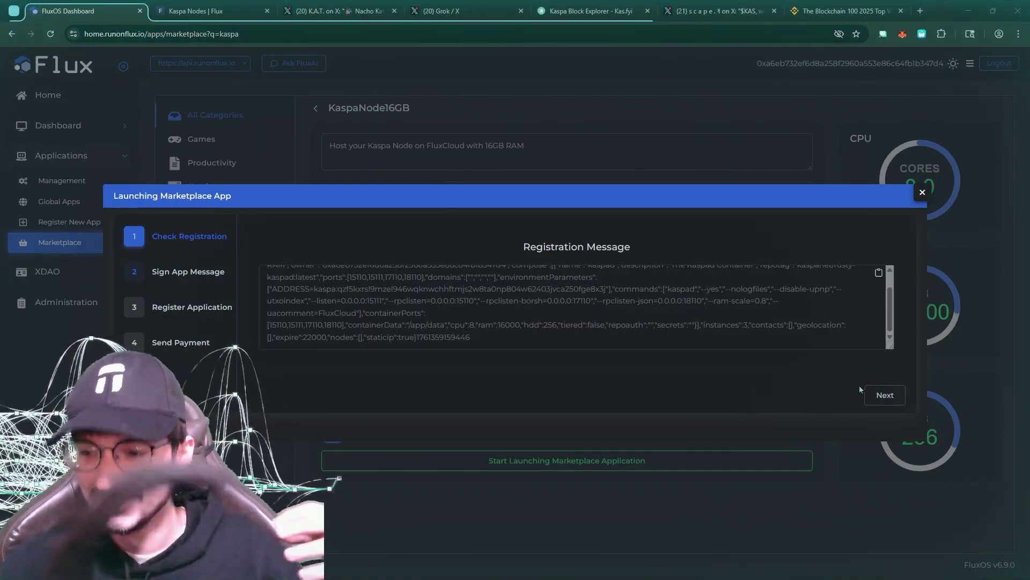
{"action": "left_click", "coordinate": [883, 395]}
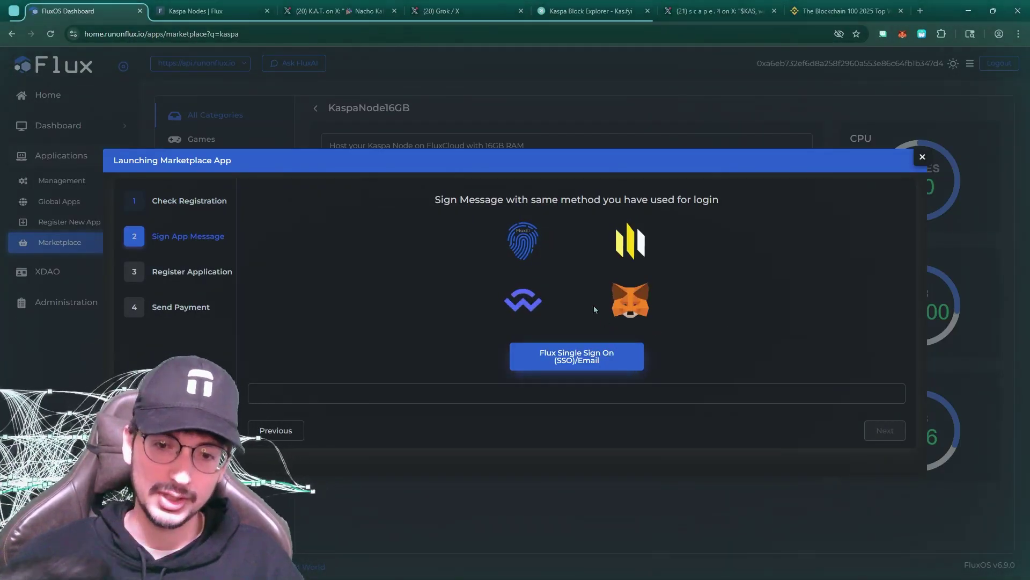
{"action": "left_click", "coordinate": [524, 241]}
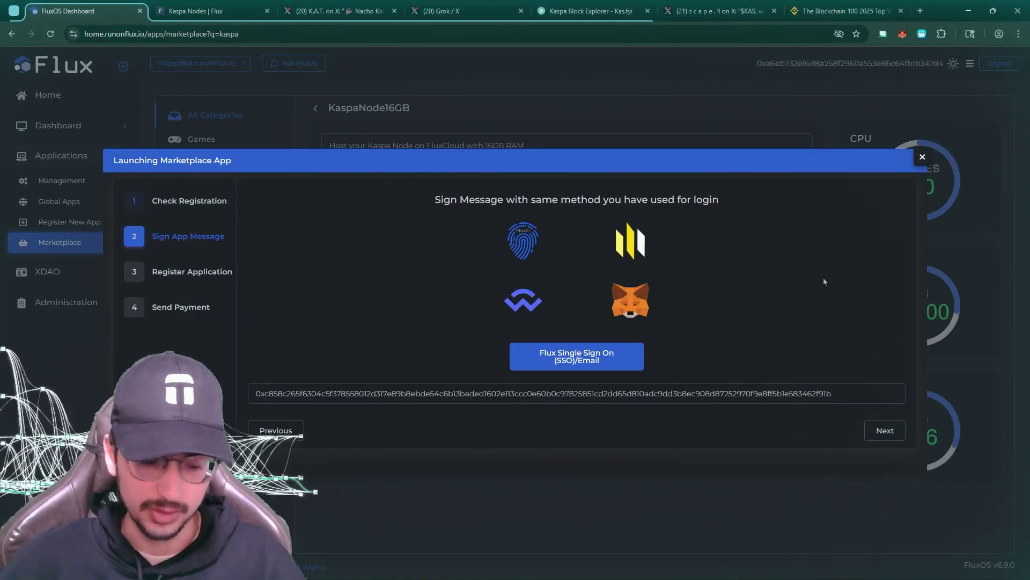
{"action": "left_click", "coordinate": [886, 432]}
{"action": "left_click", "coordinate": [594, 304]}
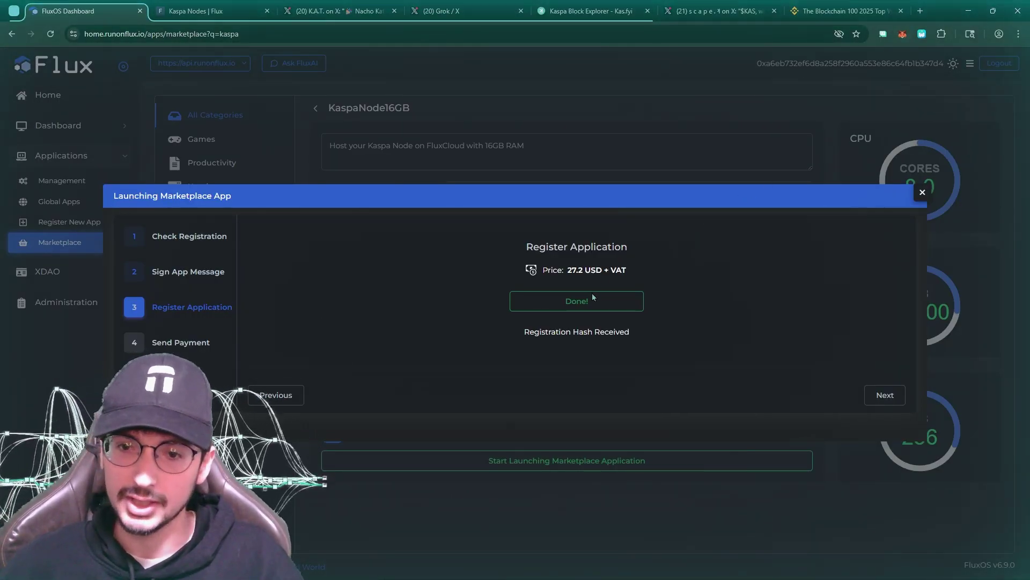
Copy the Flux payment address and message, then confirm finishing the launch with OK
{"action": "left_click", "coordinate": [883, 397]}
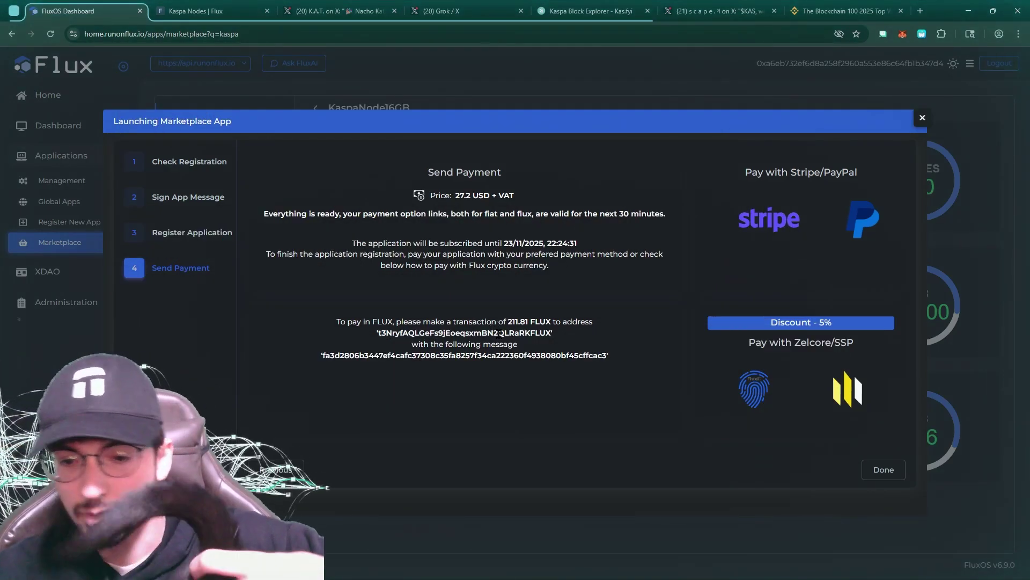
{"action": "double_click", "coordinate": [499, 333]}
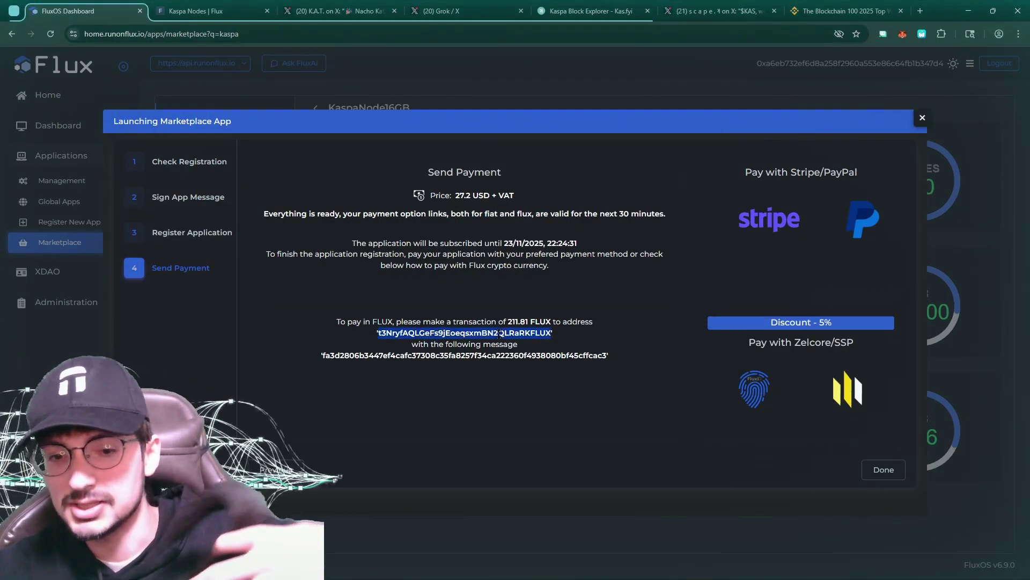
{"action": "triple_click", "coordinate": [480, 356]}
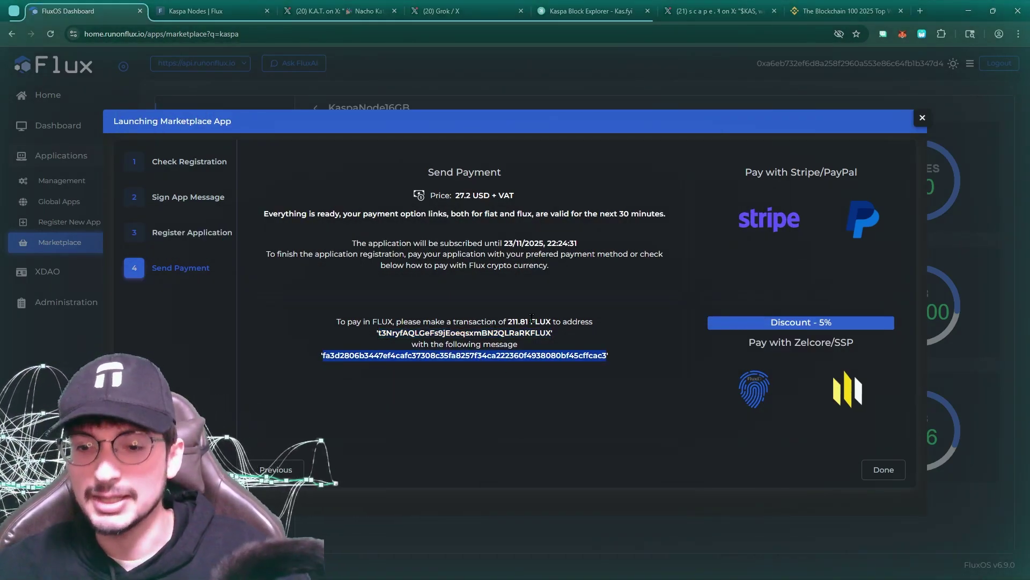
{"action": "double_click", "coordinate": [477, 332]}
{"action": "key", "text": "Escape"}
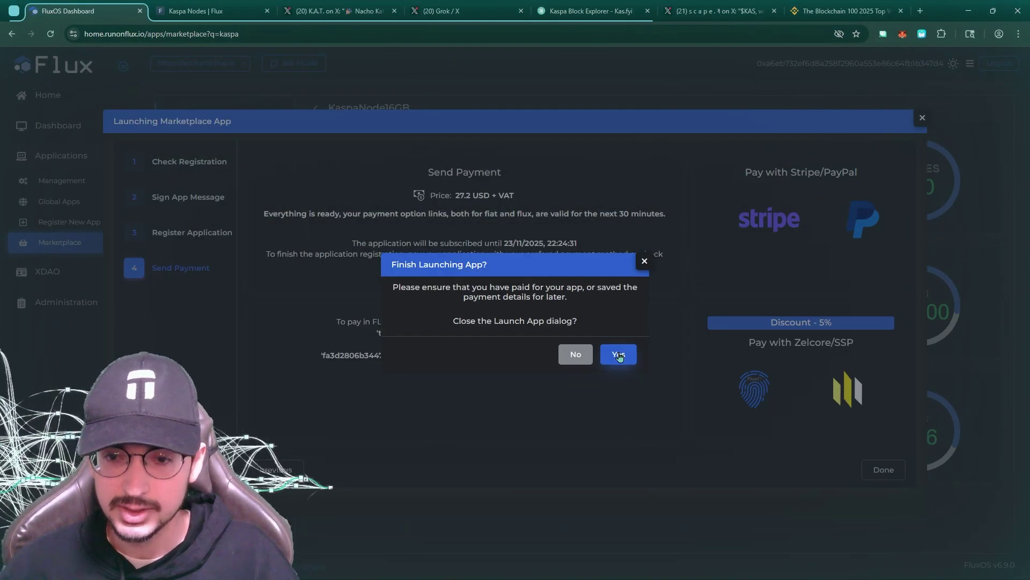
{"action": "left_click", "coordinate": [620, 352]}
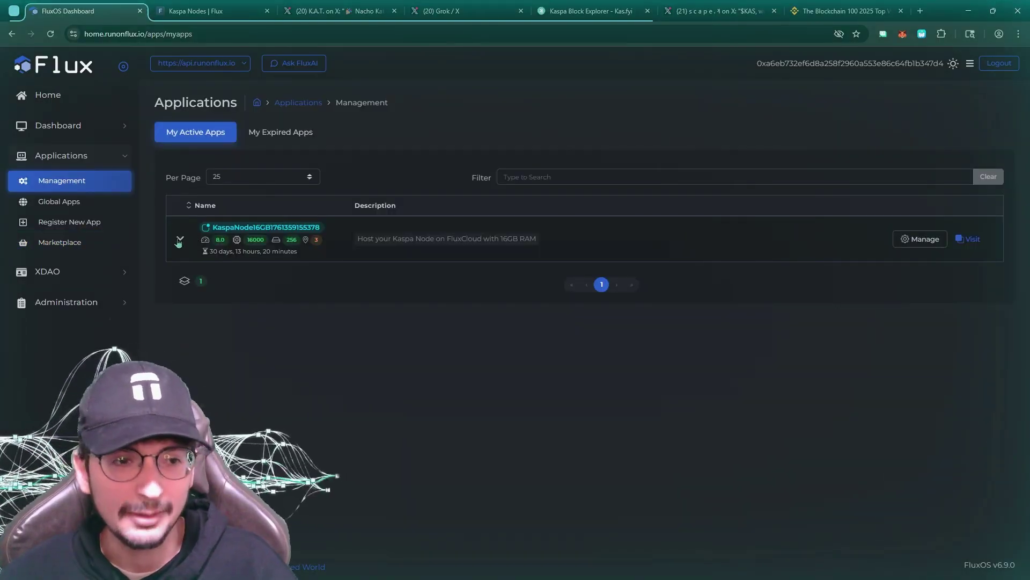
Expand the KaspaNode app's details and highlight its instance count of 3
{"action": "left_click", "coordinate": [180, 241]}
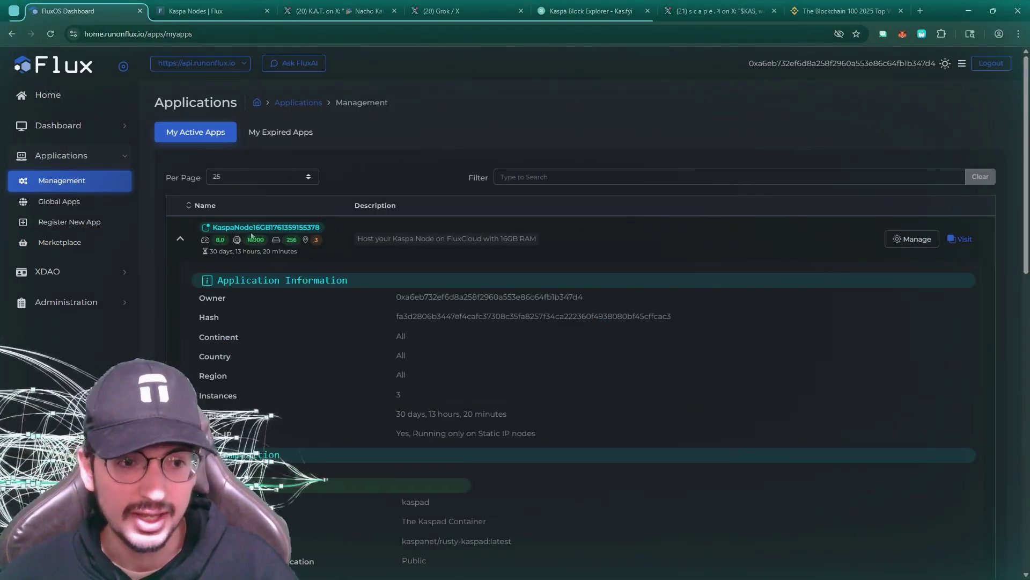
{"action": "scroll", "coordinate": [305, 294], "scroll_direction": "down", "scroll_amount": 2}
{"action": "scroll", "coordinate": [320, 291], "scroll_direction": "down", "scroll_amount": 3}
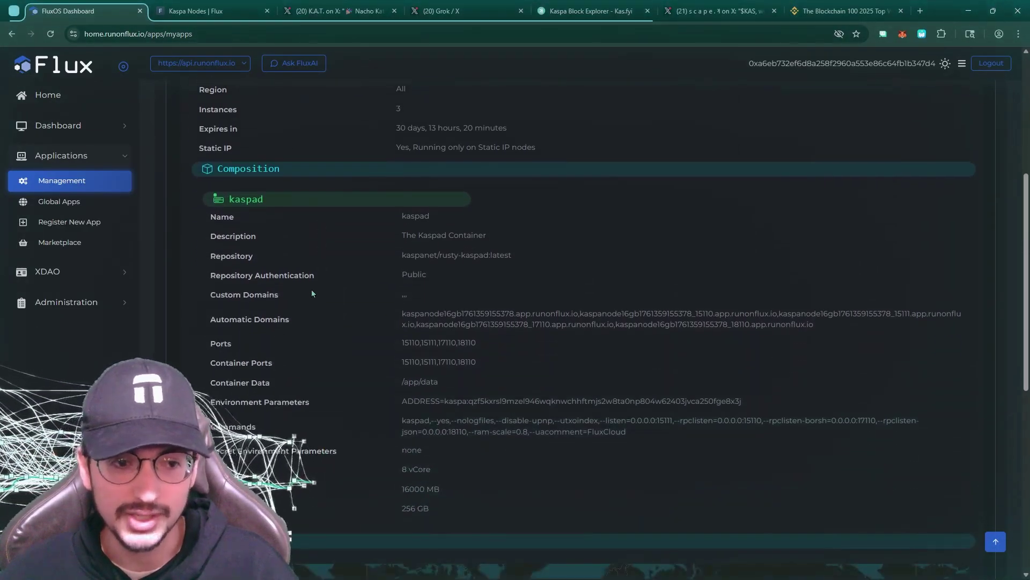
{"action": "scroll", "coordinate": [322, 230], "scroll_direction": "down", "scroll_amount": 7}
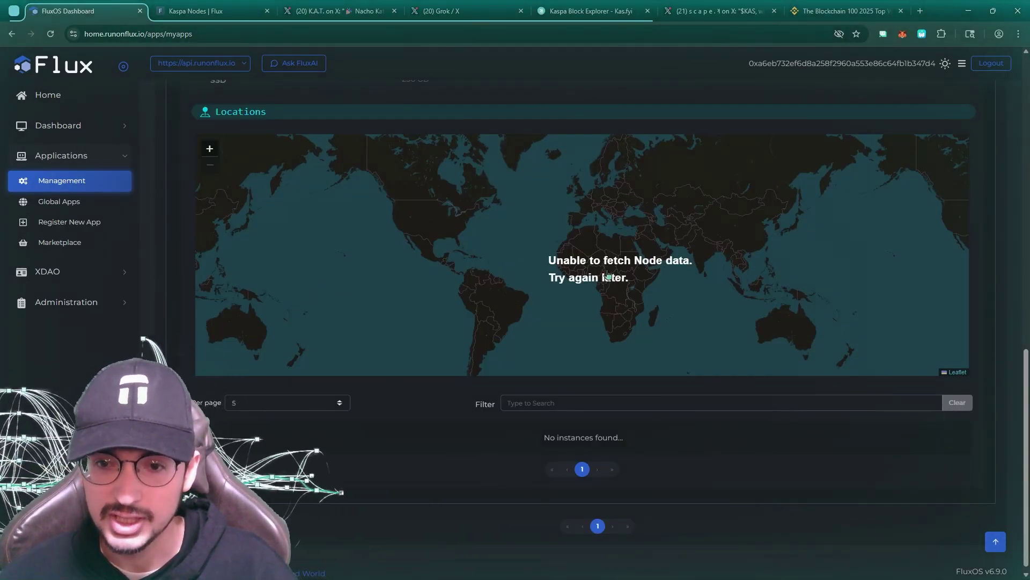
{"action": "scroll", "coordinate": [433, 434], "scroll_direction": "up", "scroll_amount": 5}
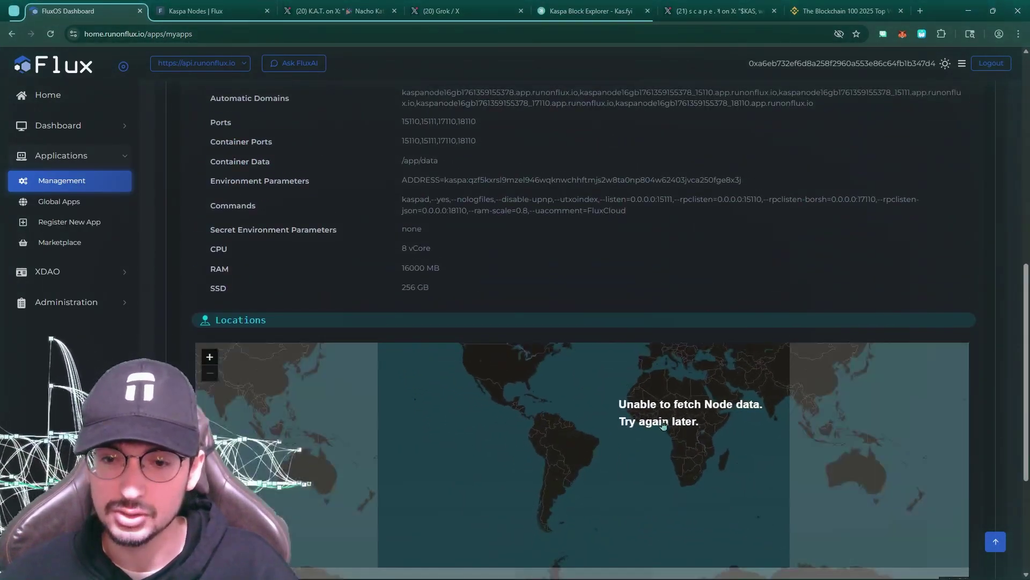
{"action": "scroll", "coordinate": [513, 245], "scroll_direction": "up", "scroll_amount": 7}
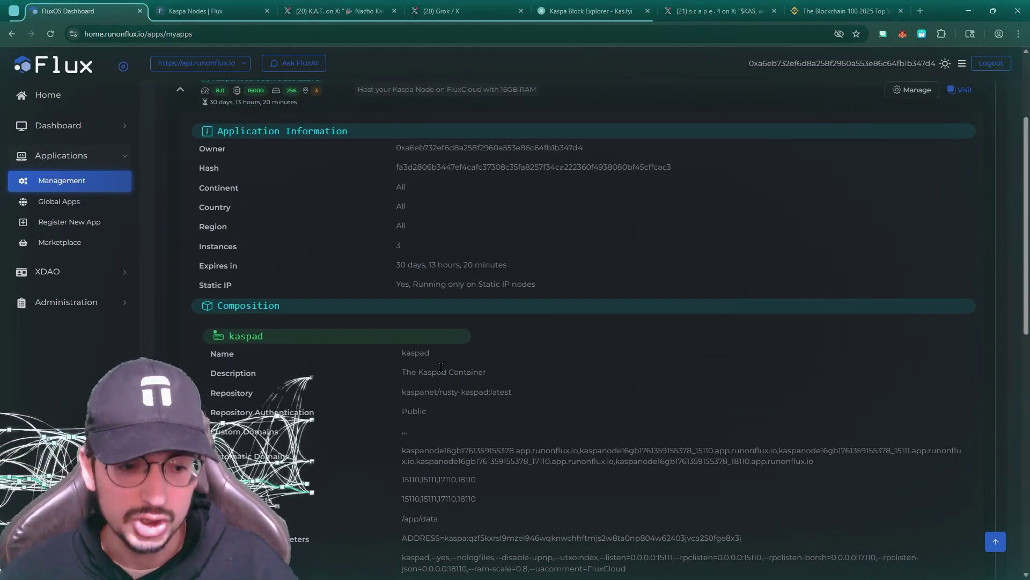
{"action": "scroll", "coordinate": [451, 362], "scroll_direction": "up", "scroll_amount": 3}
{"action": "scroll", "coordinate": [473, 376], "scroll_direction": "down", "scroll_amount": 1}
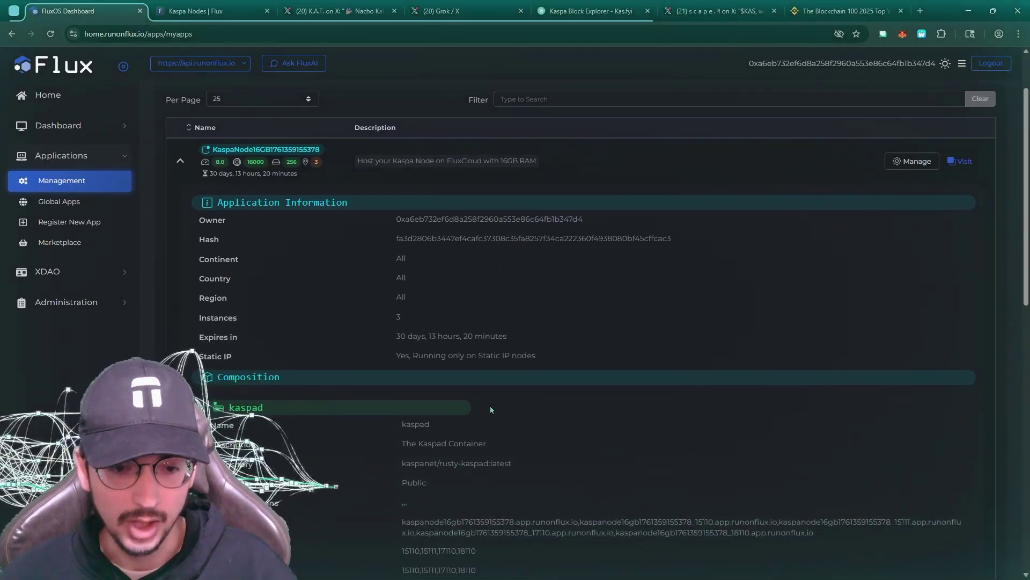
{"action": "scroll", "coordinate": [488, 405], "scroll_direction": "up", "scroll_amount": 1}
{"action": "triple_click", "coordinate": [486, 391]}
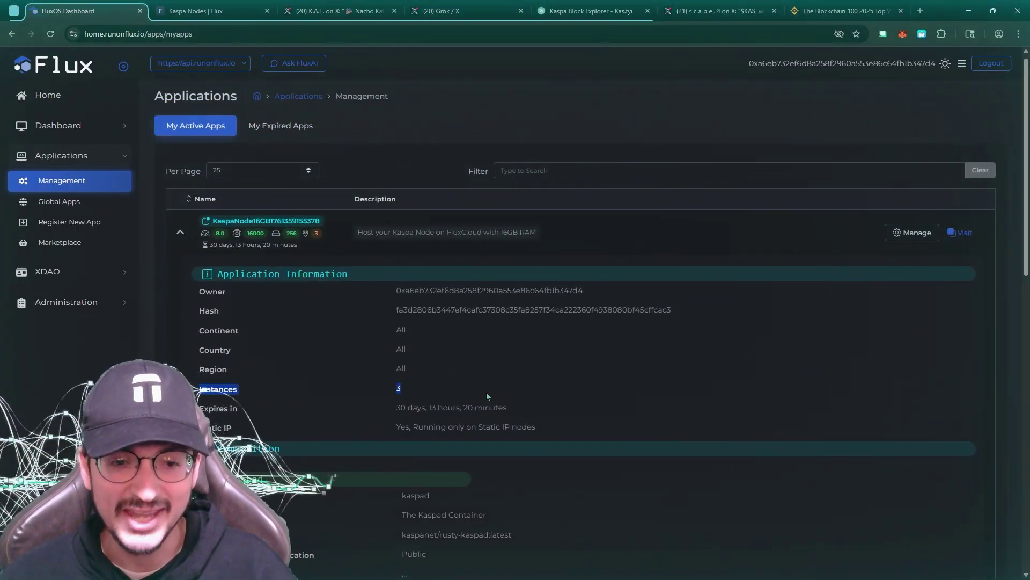
{"action": "double_click", "coordinate": [397, 387]}
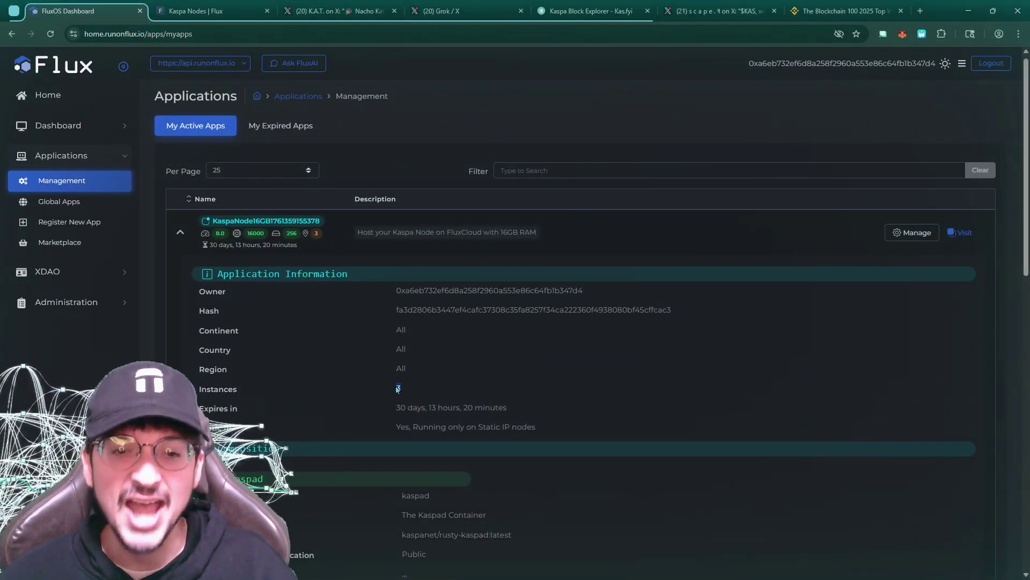
Scroll through the app's information and the Locations map of its instances
{"action": "scroll", "coordinate": [413, 376], "scroll_direction": "down", "scroll_amount": 1}
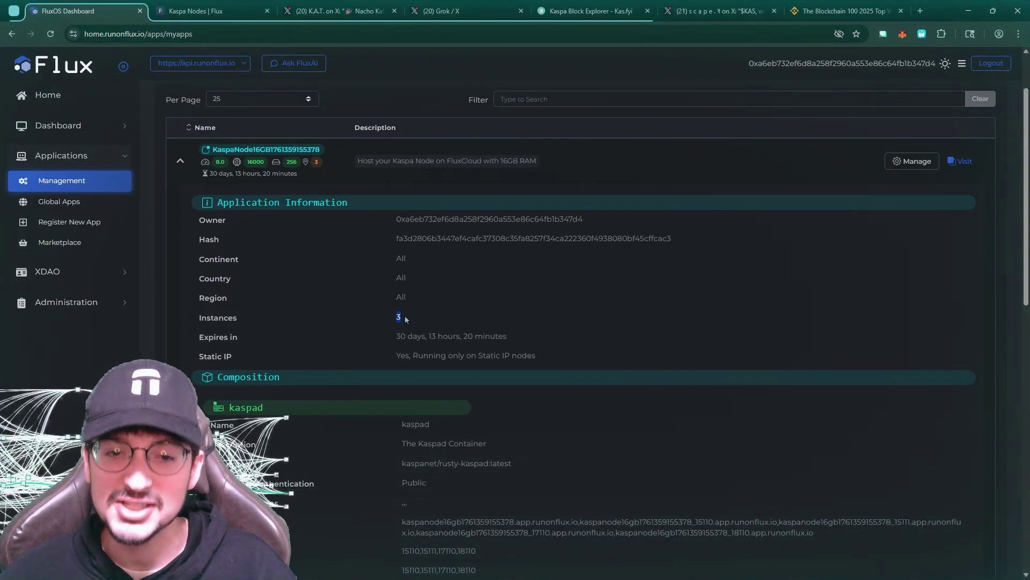
{"action": "scroll", "coordinate": [430, 318], "scroll_direction": "down", "scroll_amount": 1}
{"action": "scroll", "coordinate": [430, 318], "scroll_direction": "up", "scroll_amount": 1}
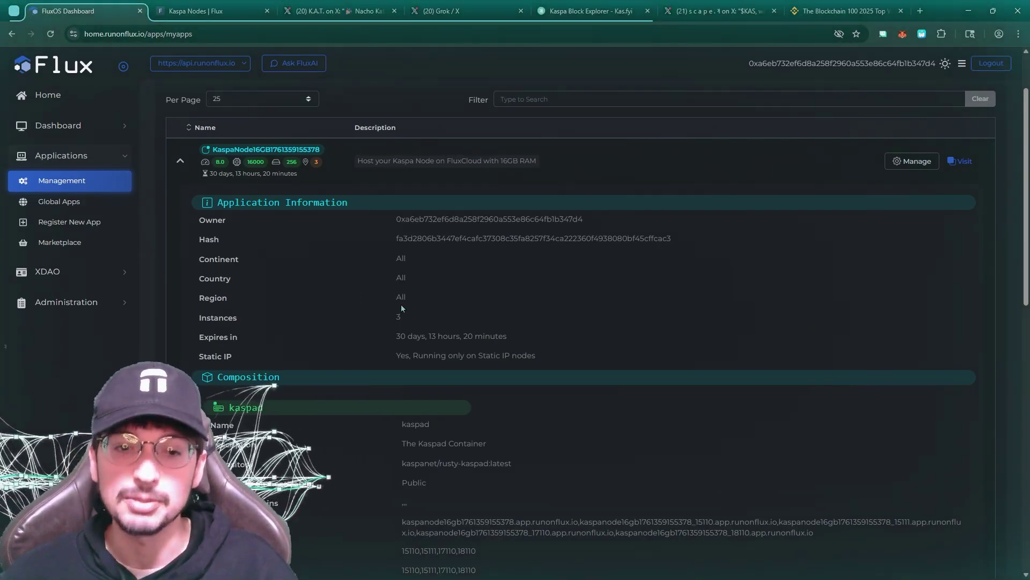
{"action": "scroll", "coordinate": [417, 304], "scroll_direction": "down", "scroll_amount": 1}
{"action": "scroll", "coordinate": [427, 274], "scroll_direction": "up", "scroll_amount": 3}
{"action": "scroll", "coordinate": [410, 306], "scroll_direction": "down", "scroll_amount": 1}
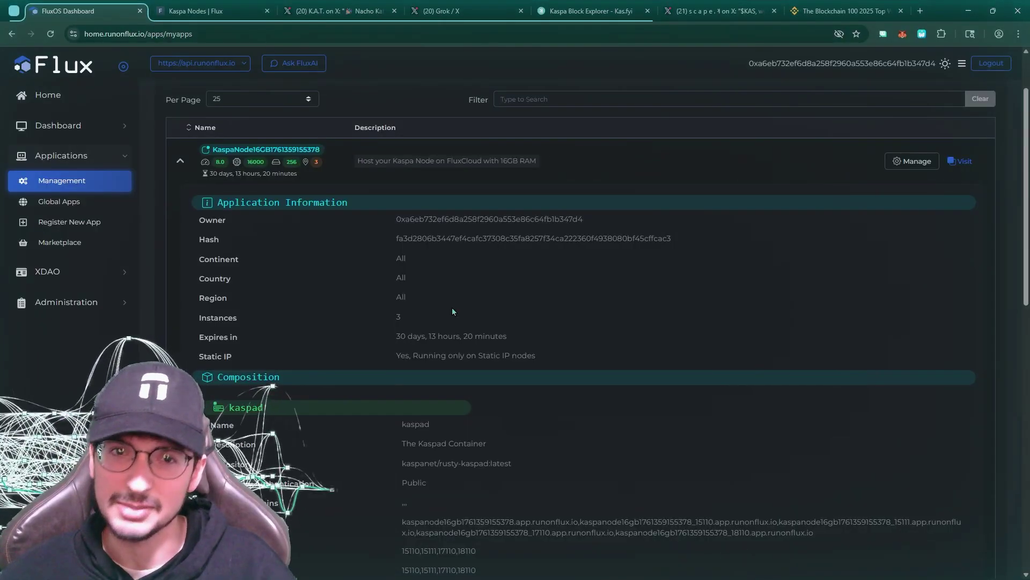
{"action": "scroll", "coordinate": [362, 306], "scroll_direction": "up", "scroll_amount": 2}
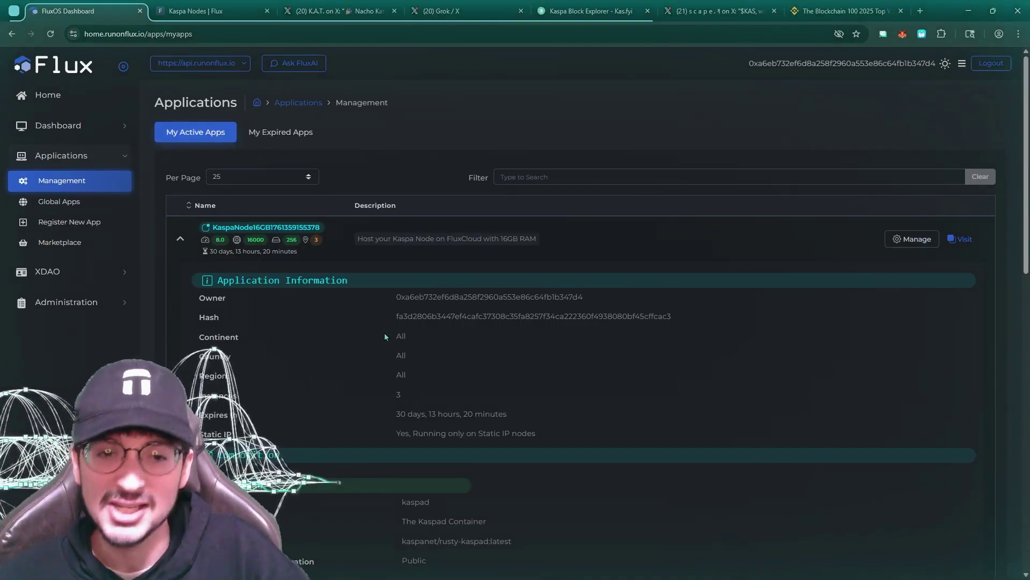
{"action": "scroll", "coordinate": [385, 334], "scroll_direction": "down", "scroll_amount": 3}
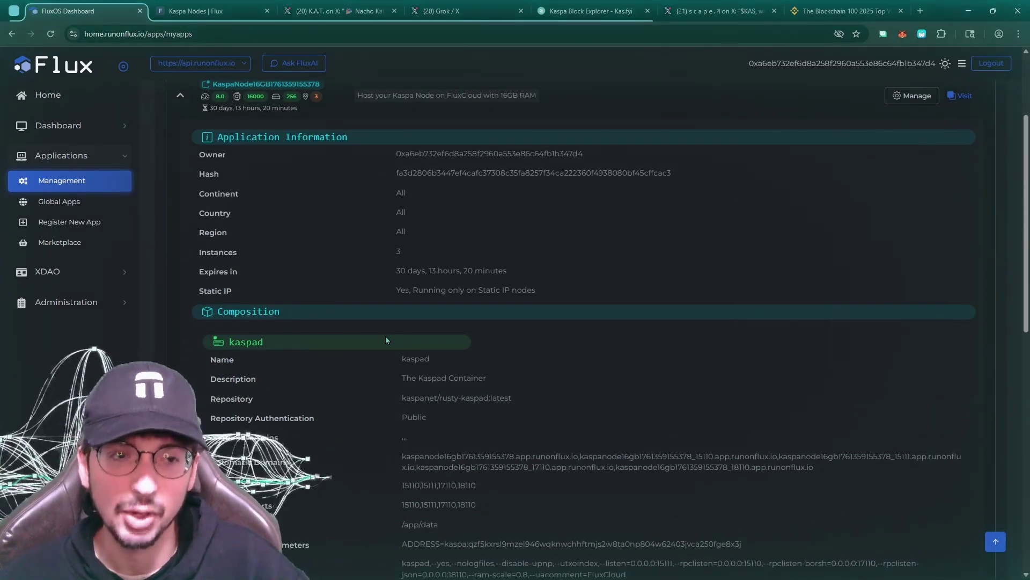
{"action": "scroll", "coordinate": [386, 336], "scroll_direction": "up", "scroll_amount": 3}
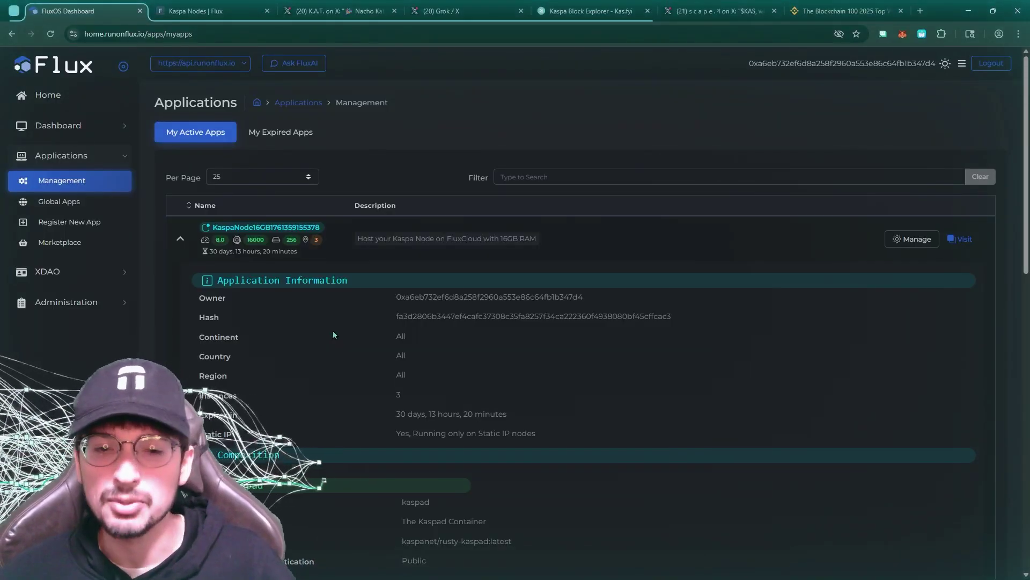
{"action": "scroll", "coordinate": [349, 313], "scroll_direction": "down", "scroll_amount": 9}
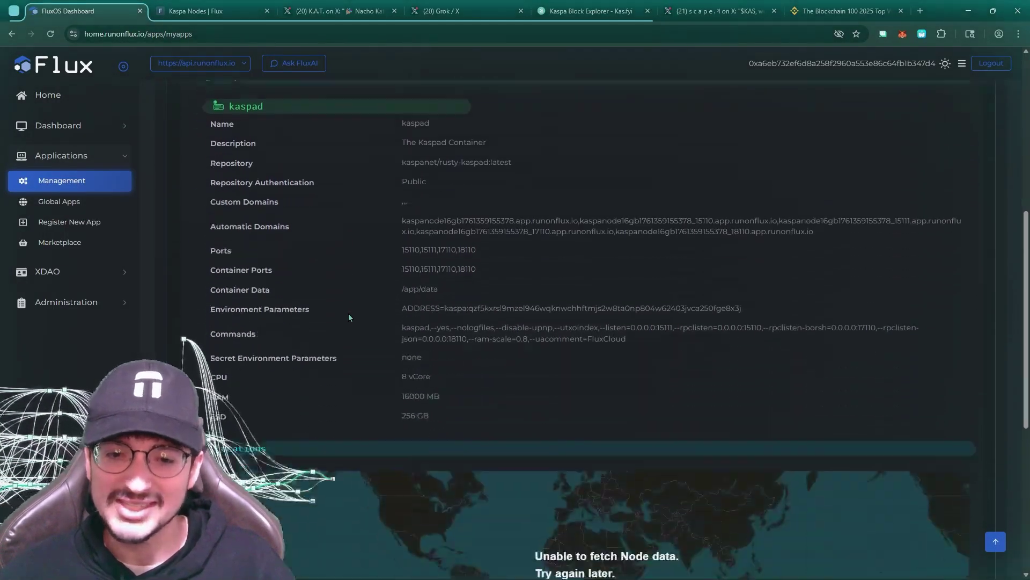
{"action": "scroll", "coordinate": [367, 228], "scroll_direction": "down", "scroll_amount": 3}
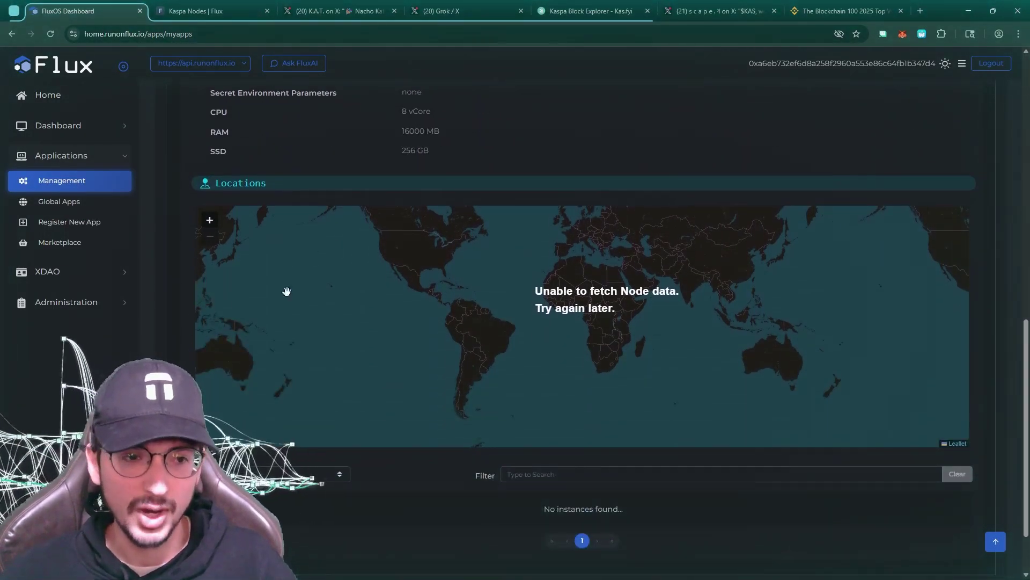
{"action": "scroll", "coordinate": [397, 190], "scroll_direction": "up", "scroll_amount": 8}
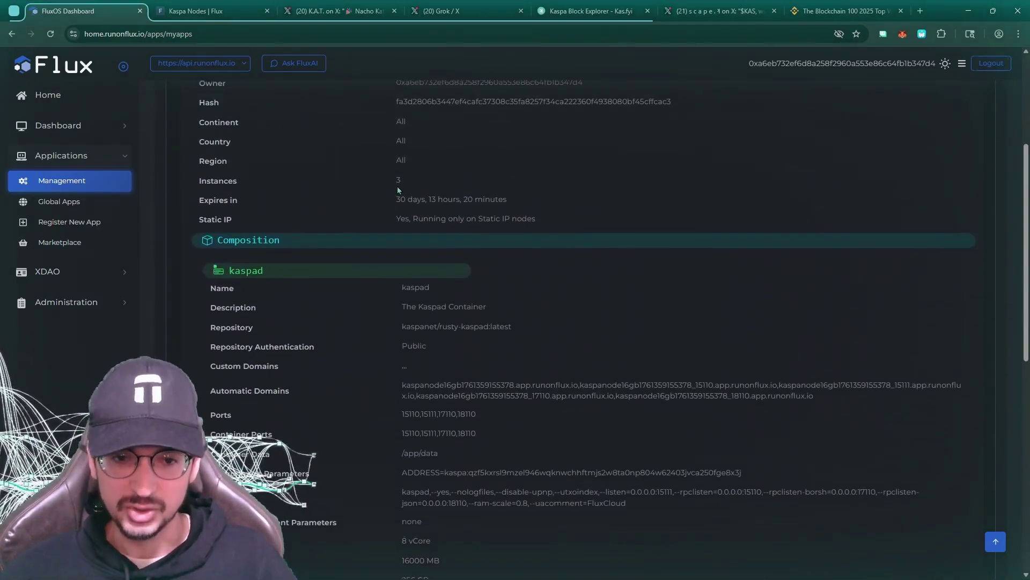
{"action": "scroll", "coordinate": [397, 190], "scroll_direction": "up", "scroll_amount": 3}
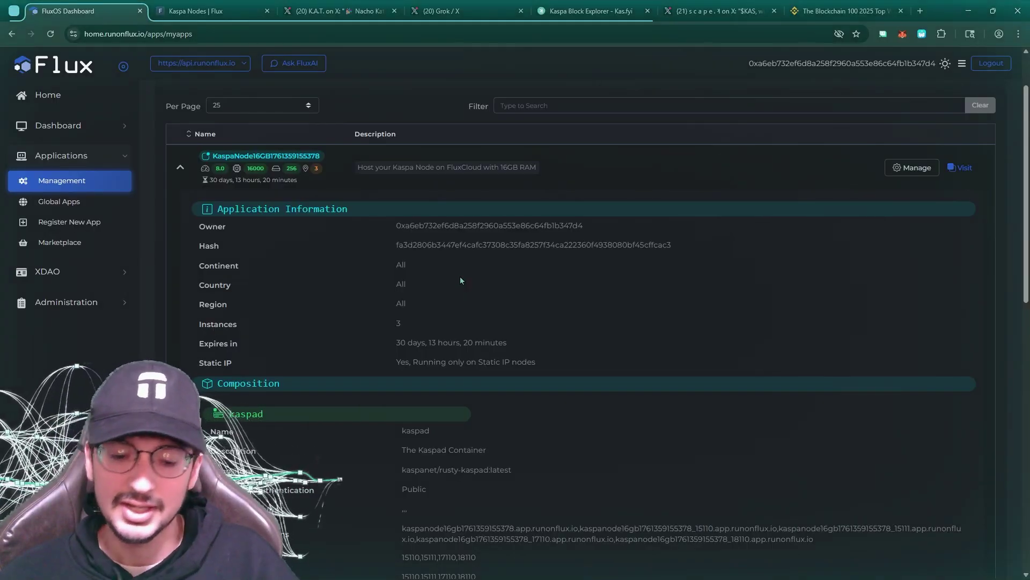
{"action": "scroll", "coordinate": [460, 280], "scroll_direction": "down", "scroll_amount": 4}
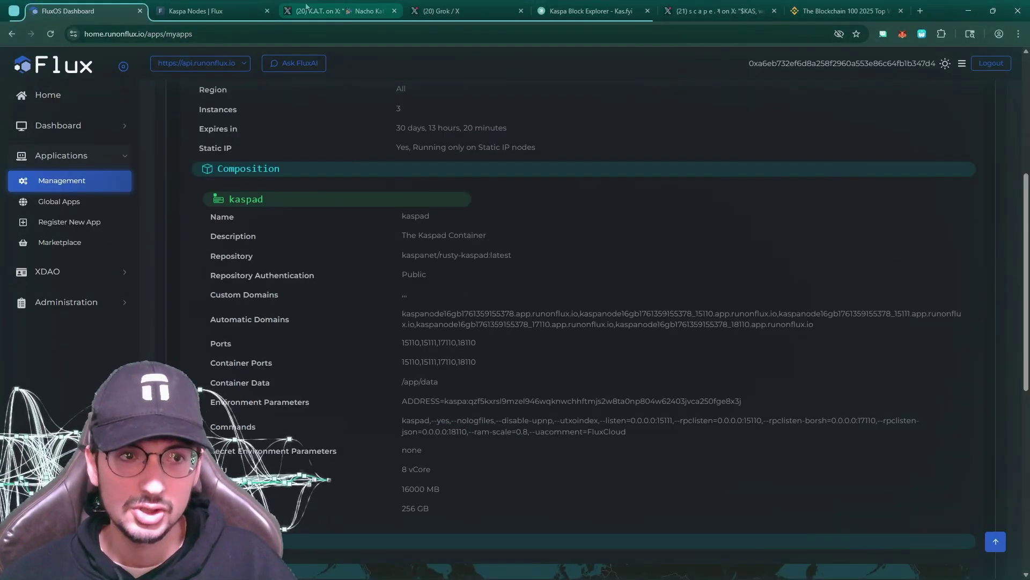
Glance over the Kaspa Nodes documentation page
{"action": "left_click", "coordinate": [218, 7]}
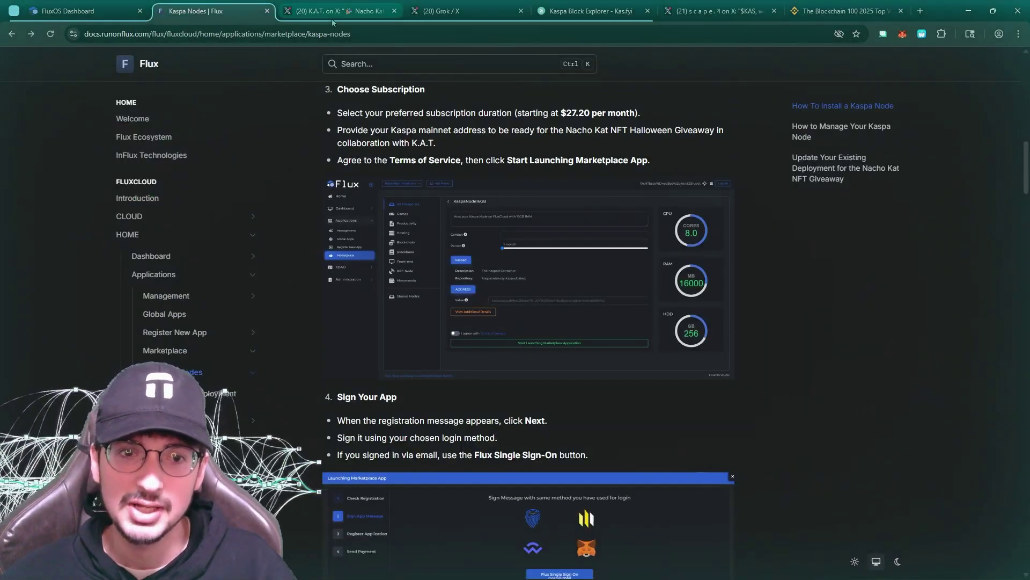
{"action": "scroll", "coordinate": [317, 240], "scroll_direction": "down", "scroll_amount": 6}
{"action": "scroll", "coordinate": [316, 240], "scroll_direction": "up", "scroll_amount": 15}
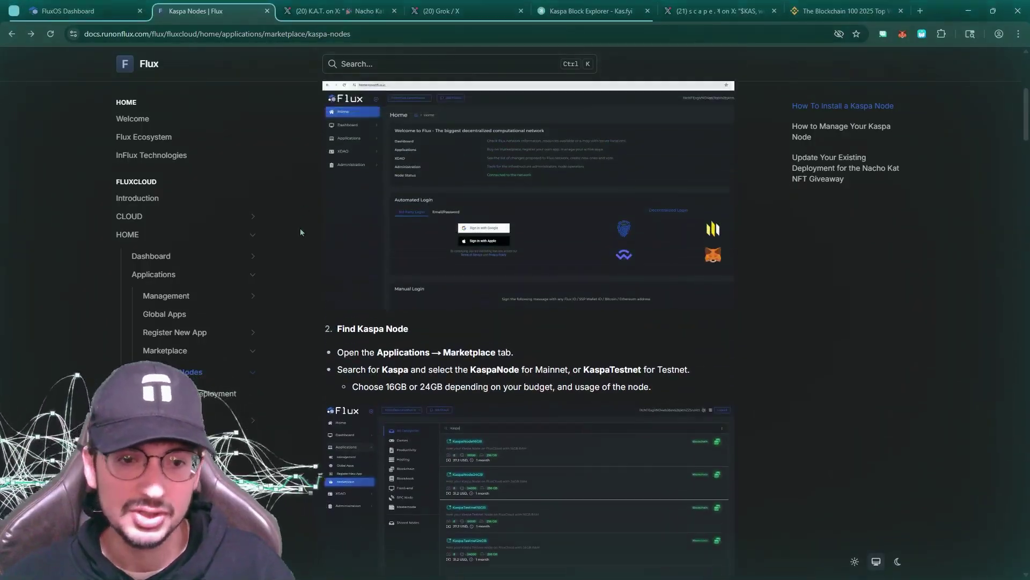
{"action": "scroll", "coordinate": [300, 240], "scroll_direction": "up", "scroll_amount": 5}
{"action": "scroll", "coordinate": [299, 240], "scroll_direction": "down", "scroll_amount": 10}
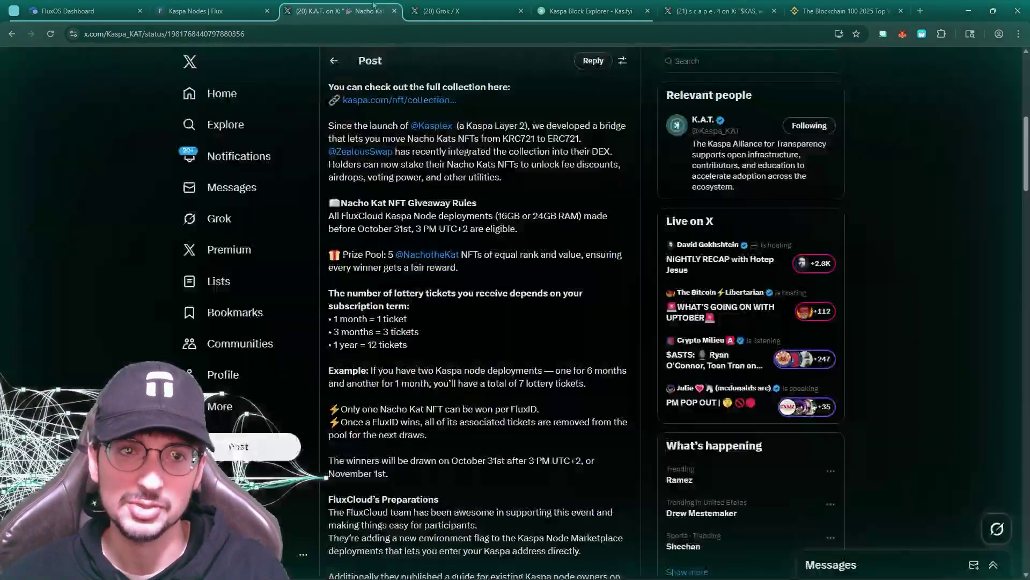
Scroll through K.A.T.'s Nacho Kat NFT Giveaway post to its lottery-tickets-per-subscription rules
{"action": "left_click", "coordinate": [338, 11]}
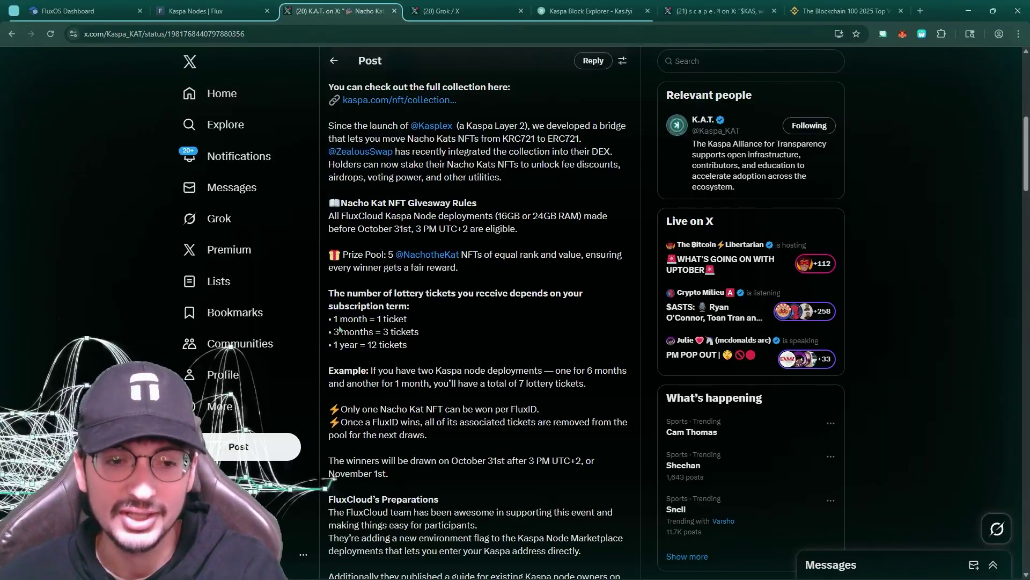
{"action": "scroll", "coordinate": [349, 319], "scroll_direction": "up", "scroll_amount": 4}
{"action": "scroll", "coordinate": [375, 322], "scroll_direction": "down", "scroll_amount": 4}
{"action": "scroll", "coordinate": [432, 335], "scroll_direction": "up", "scroll_amount": 7}
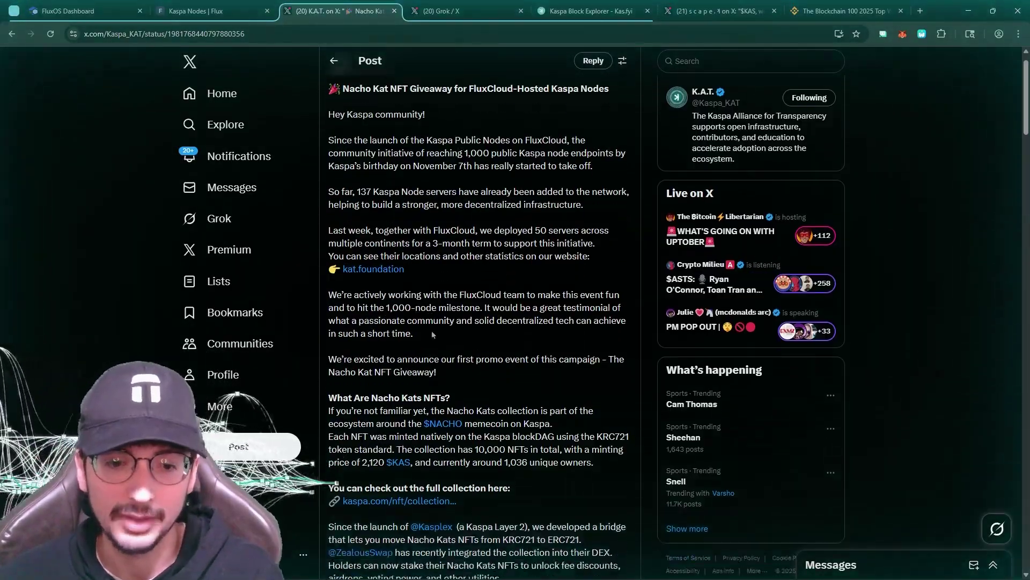
{"action": "scroll", "coordinate": [432, 335], "scroll_direction": "down", "scroll_amount": 3}
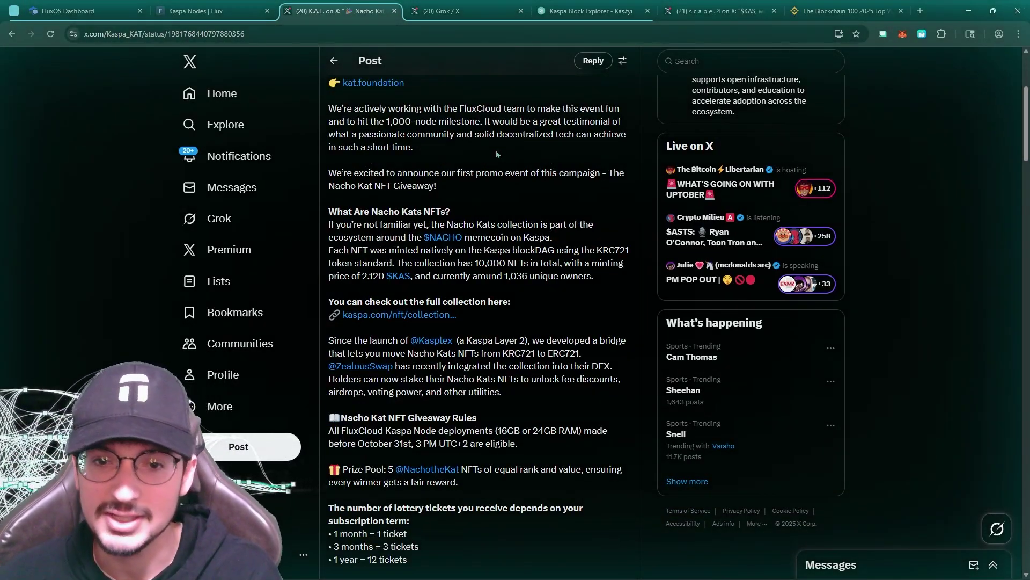
Step through the Grok chat, Kas.fyi node map and $KAS vote post, ending on Binance's Blockchain 100 2025 page
{"action": "left_click", "coordinate": [475, 10]}
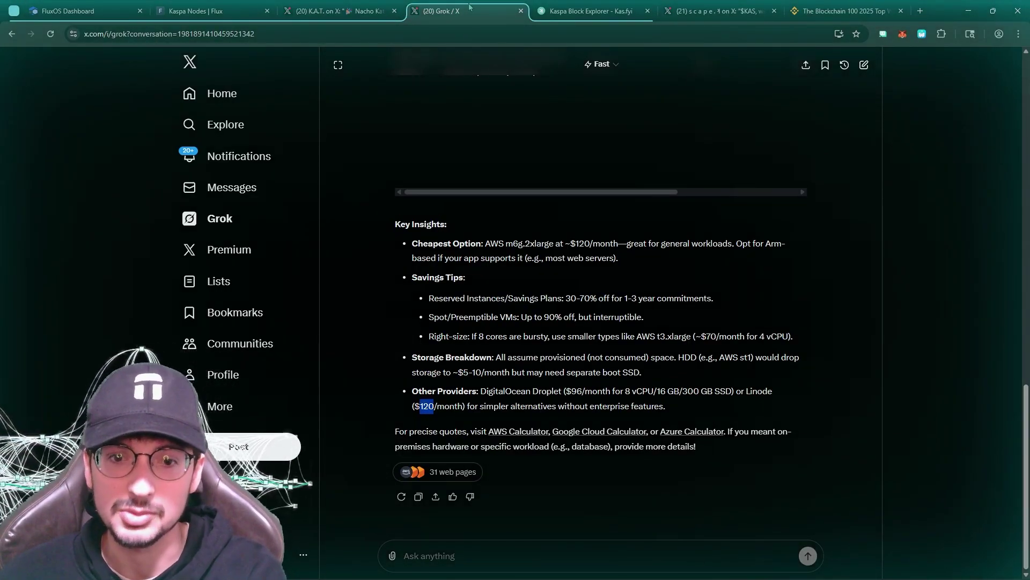
{"action": "left_click", "coordinate": [626, 5]}
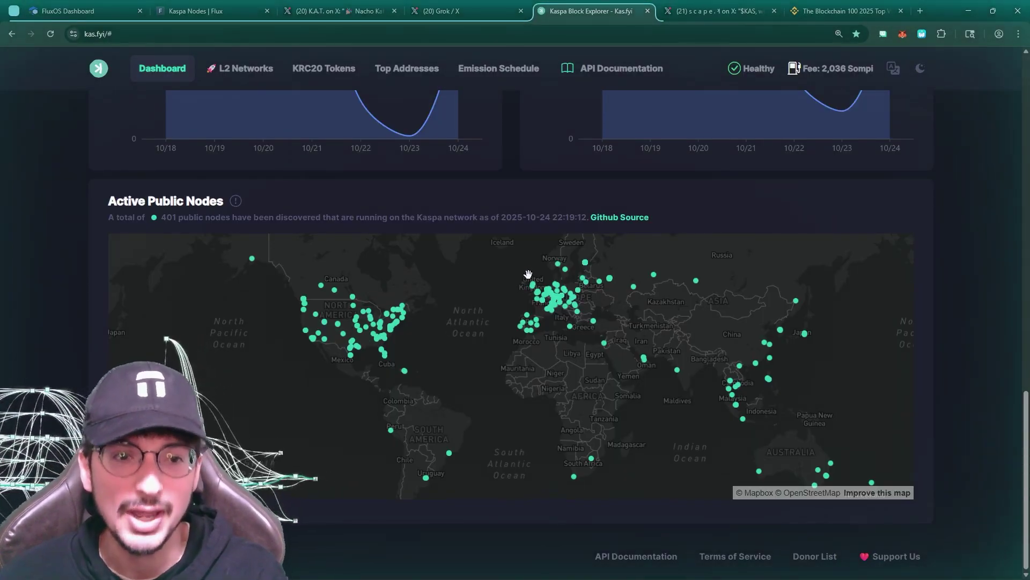
{"action": "left_click", "coordinate": [734, 11]}
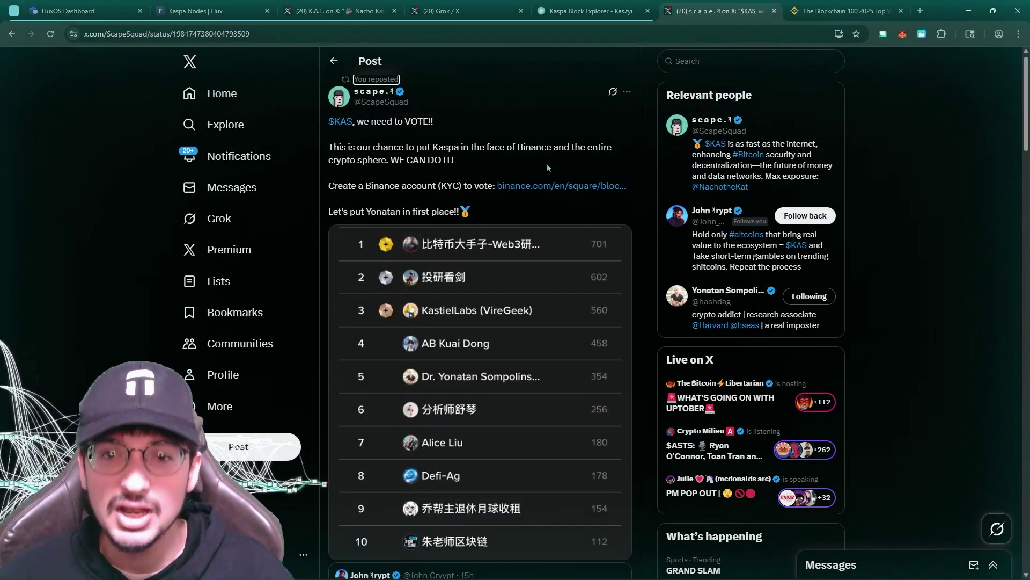
{"action": "scroll", "coordinate": [493, 247], "scroll_direction": "down", "scroll_amount": 2}
{"action": "scroll", "coordinate": [492, 247], "scroll_direction": "up", "scroll_amount": 2}
{"action": "left_click", "coordinate": [823, 6]}
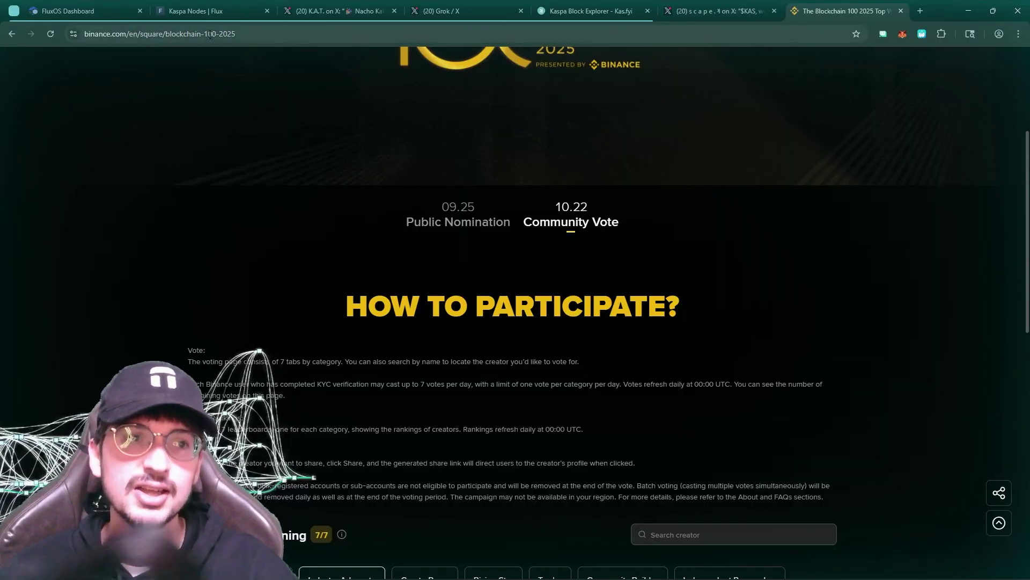
Open the vote link from the Kaspa post and reload it without the ?username parameter
{"action": "scroll", "coordinate": [587, 231], "scroll_direction": "up", "scroll_amount": 4}
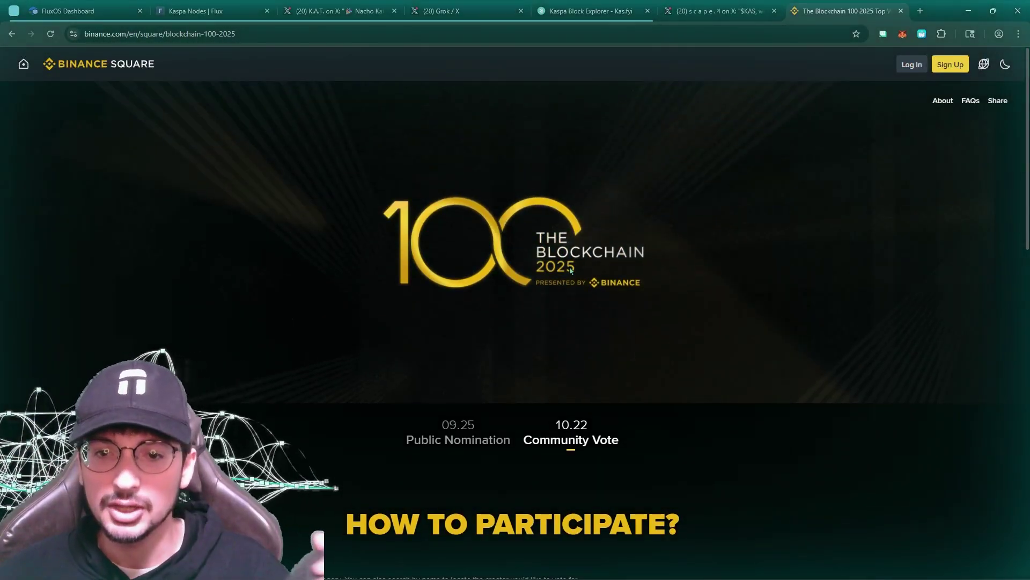
{"action": "scroll", "coordinate": [579, 264], "scroll_direction": "down", "scroll_amount": 1}
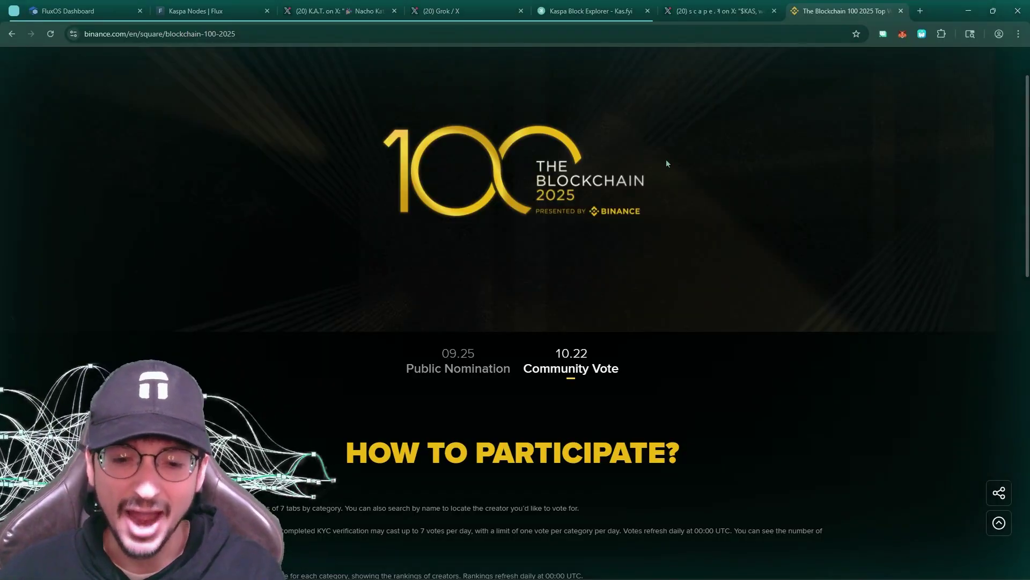
{"action": "scroll", "coordinate": [629, 187], "scroll_direction": "down", "scroll_amount": 9}
{"action": "scroll", "coordinate": [643, 179], "scroll_direction": "up", "scroll_amount": 2}
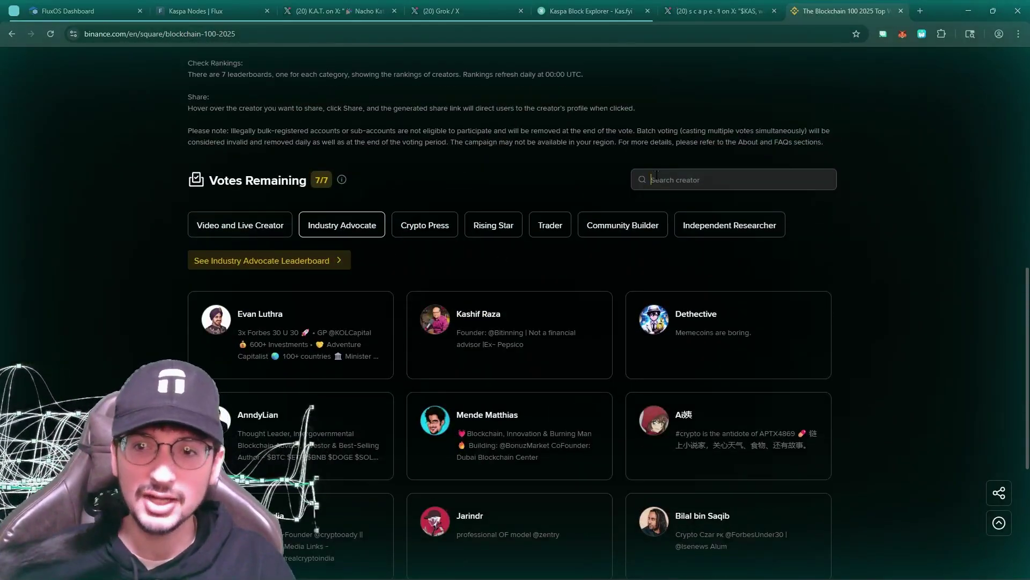
{"action": "left_click", "coordinate": [697, 11]}
{"action": "left_click", "coordinate": [584, 185]}
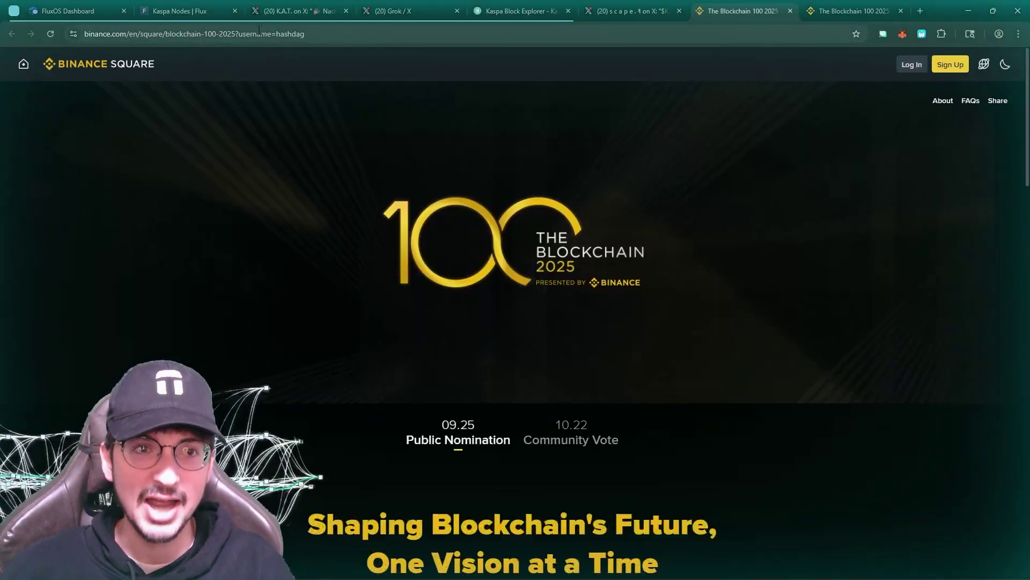
{"action": "left_click_drag", "start_coordinate": [277, 34], "coordinate": [378, 46]}
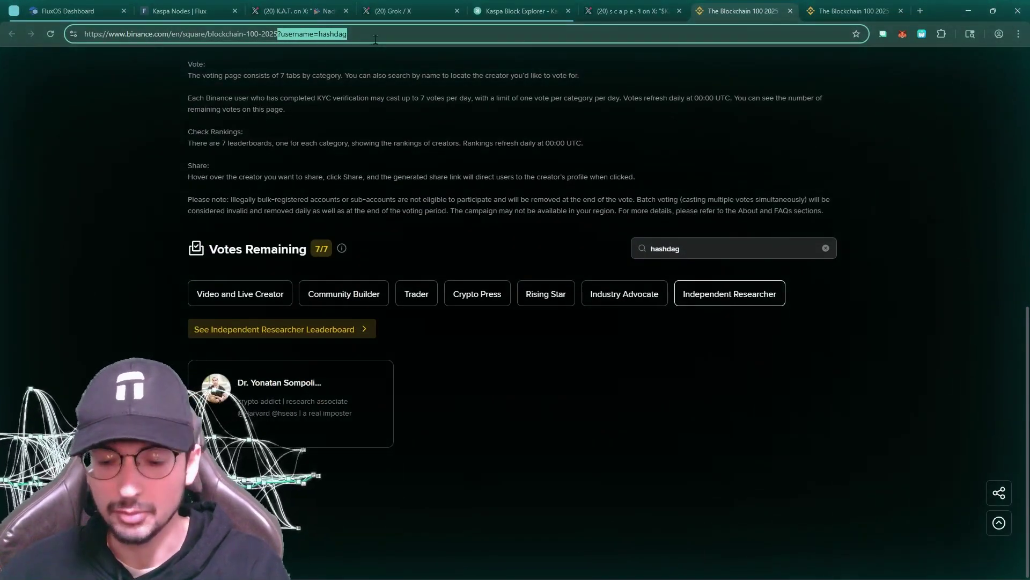
{"action": "key", "text": "BackSpace"}
{"action": "key", "text": "Return"}
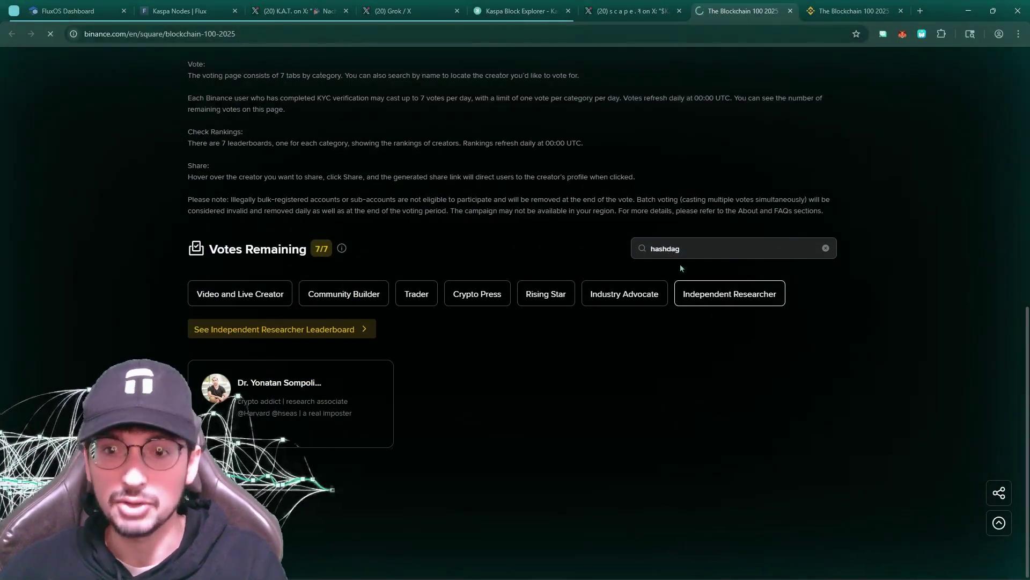
On the other Blockchain 100 vote tab, paste the Kaspa core developer's name into Search creator
{"action": "left_click", "coordinate": [721, 8]}
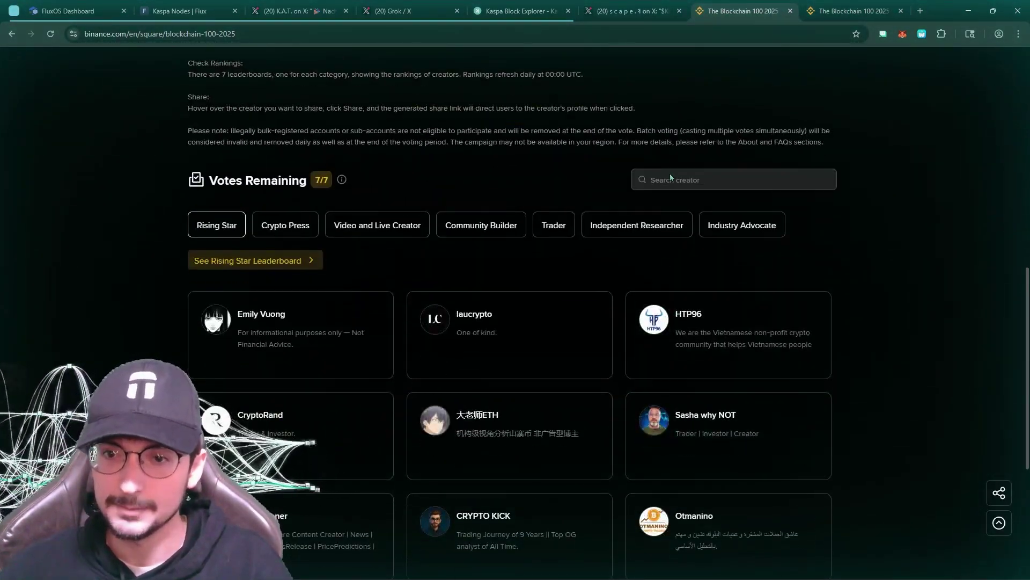
{"action": "left_click", "coordinate": [674, 180]}
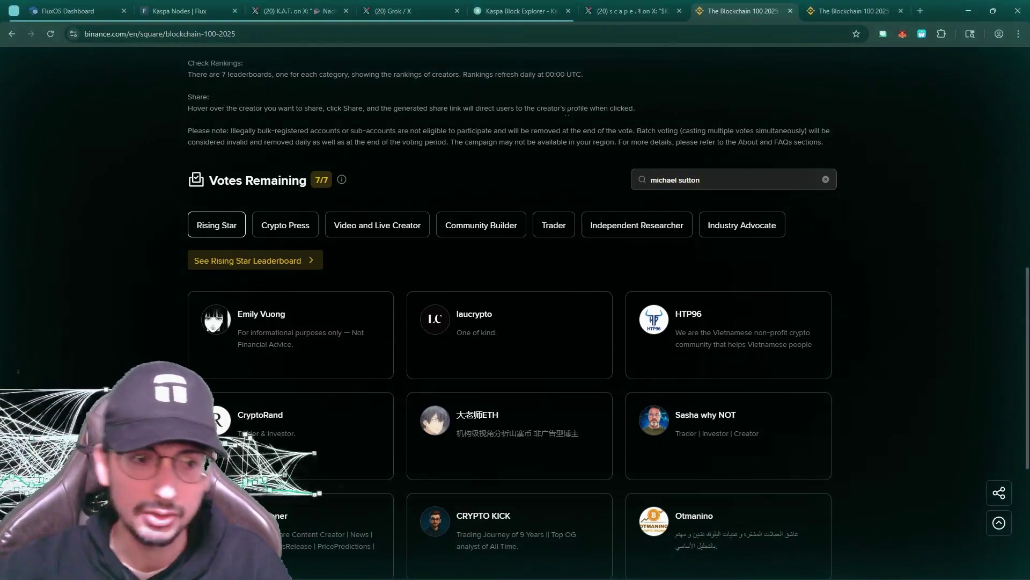
{"action": "right_click", "coordinate": [615, 132]}
{"action": "key", "text": "Escape"}
Pick the Kaspa core developer's search result and check the Industry Advocate leaderboard
{"action": "left_click", "coordinate": [730, 178]}
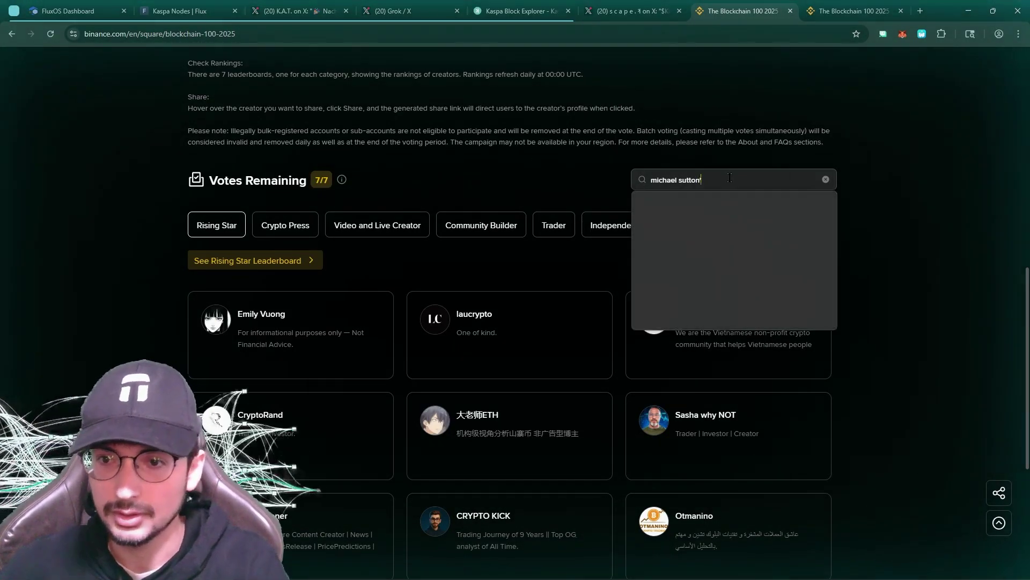
{"action": "left_click", "coordinate": [701, 206]}
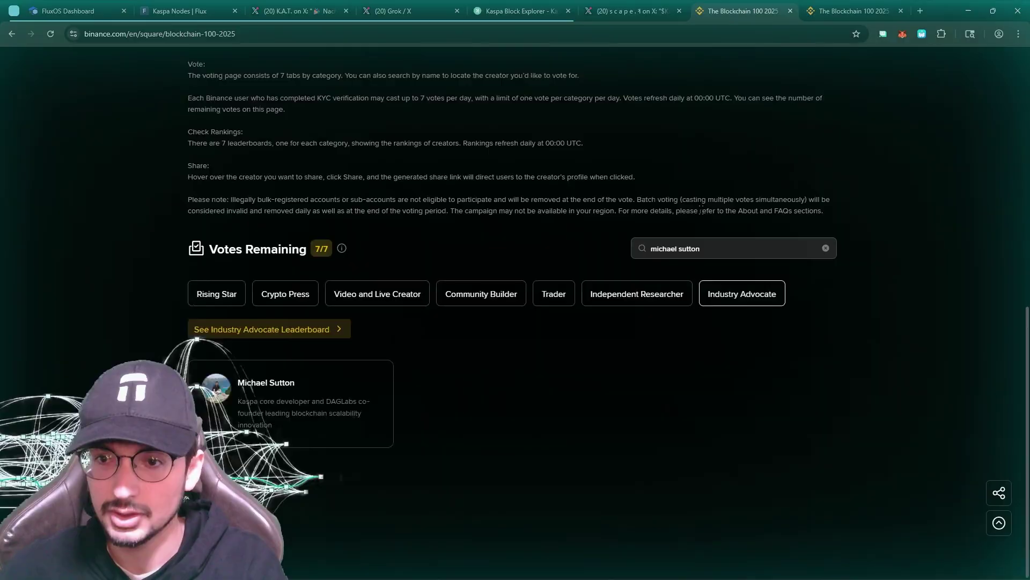
{"action": "left_click", "coordinate": [289, 332]}
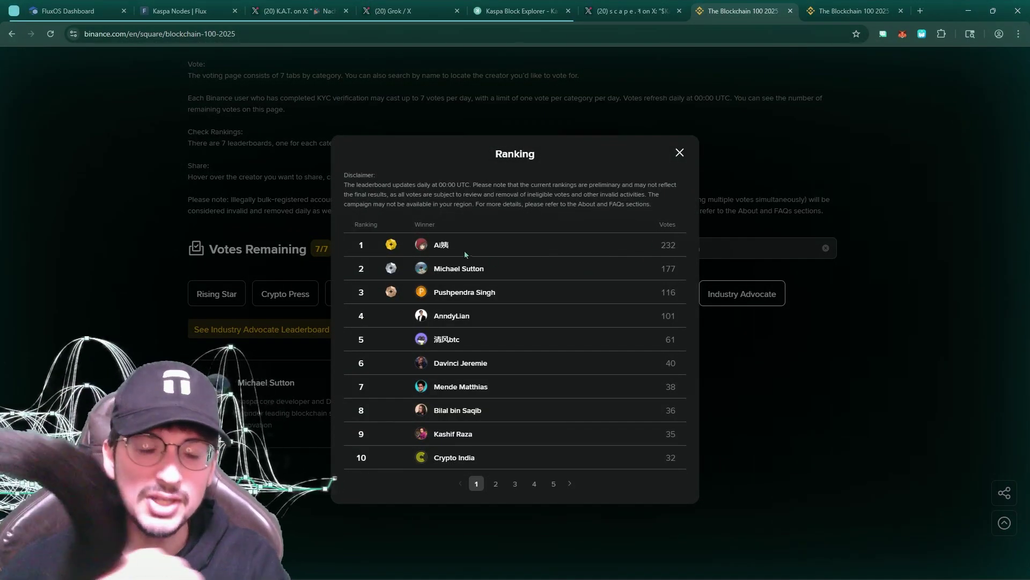
{"action": "left_click", "coordinate": [678, 154]}
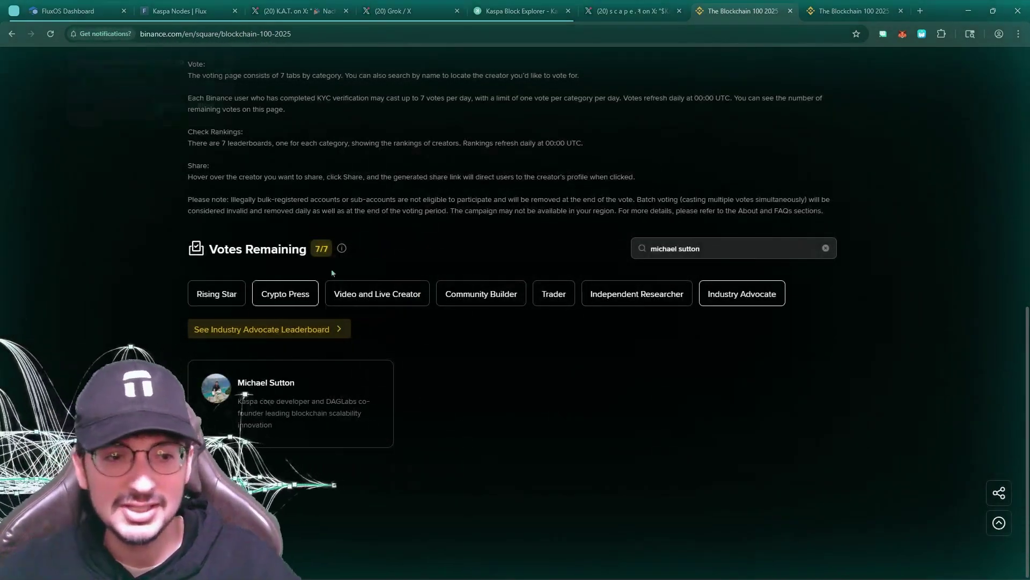
{"action": "left_click", "coordinate": [211, 107]}
Search the Kaspa researcher's name and view the Independent Researcher leaderboard, ranking them fifth with 354 votes
{"action": "double_click", "coordinate": [692, 248]}
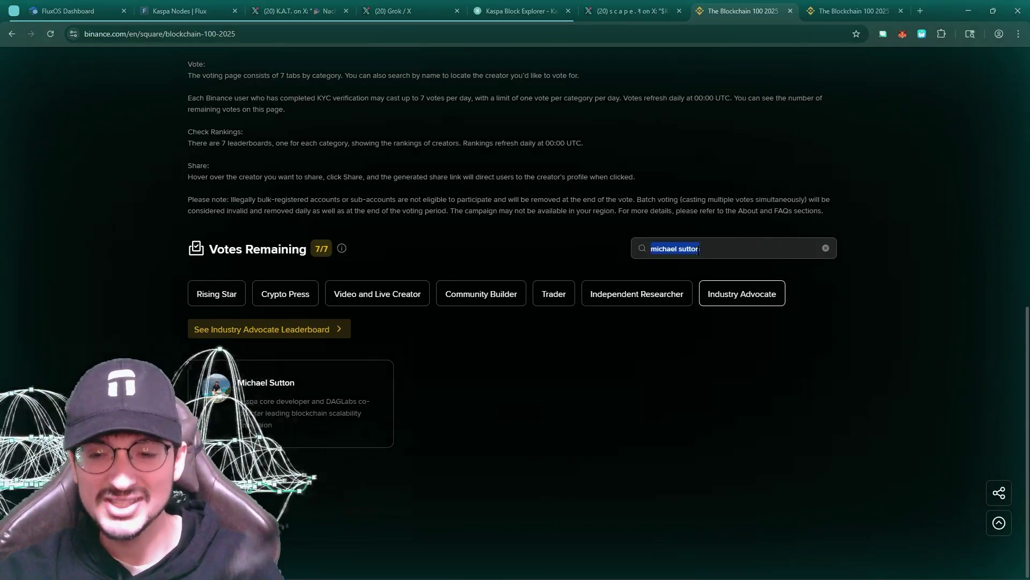
{"action": "type", "text": "yonaya"}
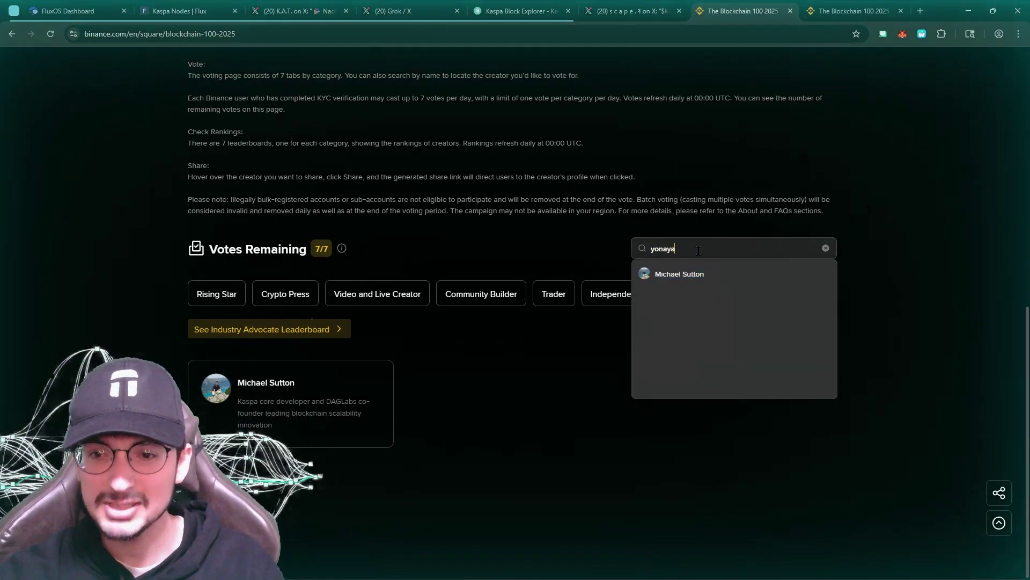
{"action": "key", "text": "BackSpace"}
{"action": "key", "text": "BackSpace"}
{"action": "type", "text": "tan"}
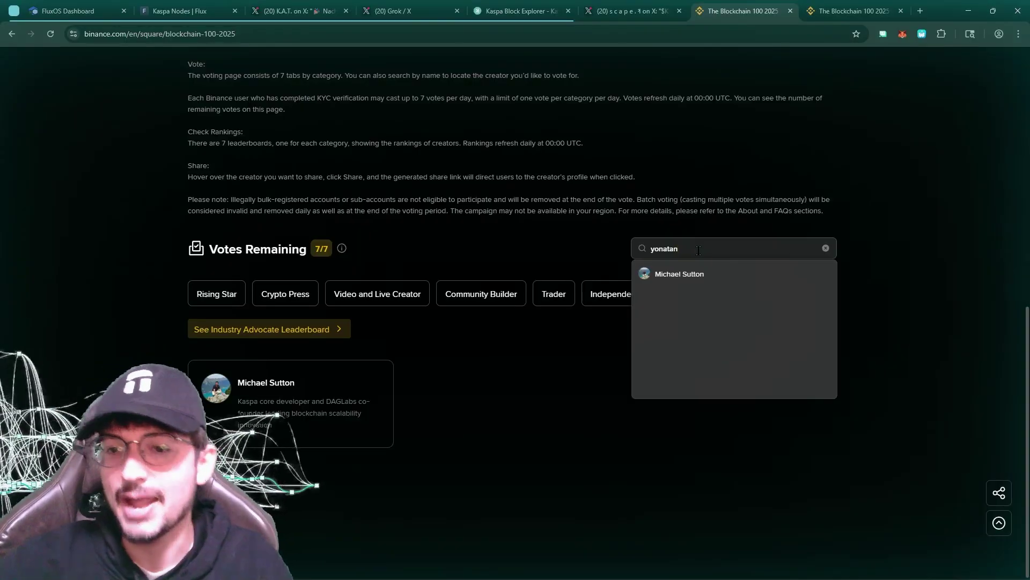
{"action": "left_click", "coordinate": [715, 281]}
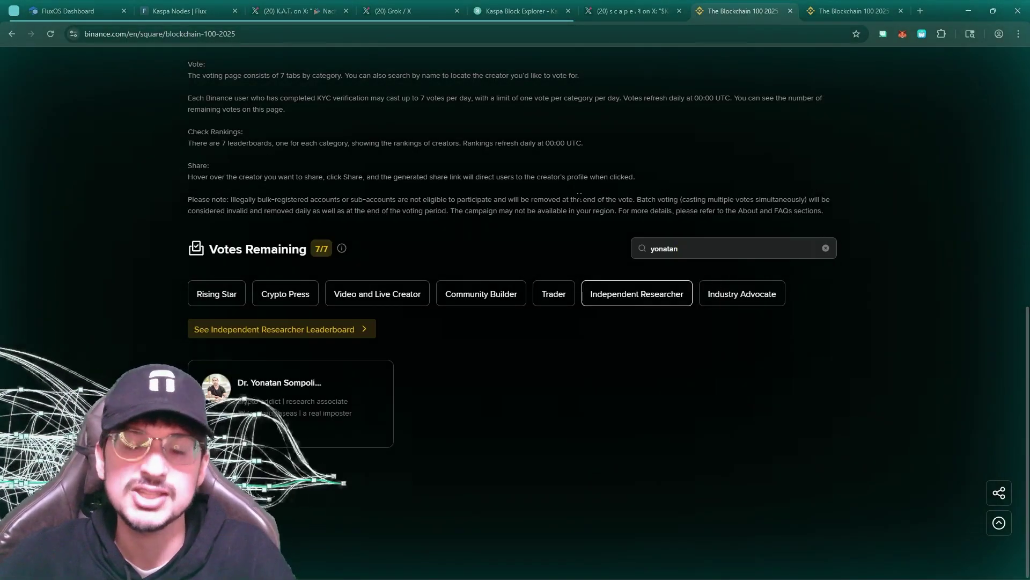
{"action": "mouse_move", "coordinate": [317, 399]}
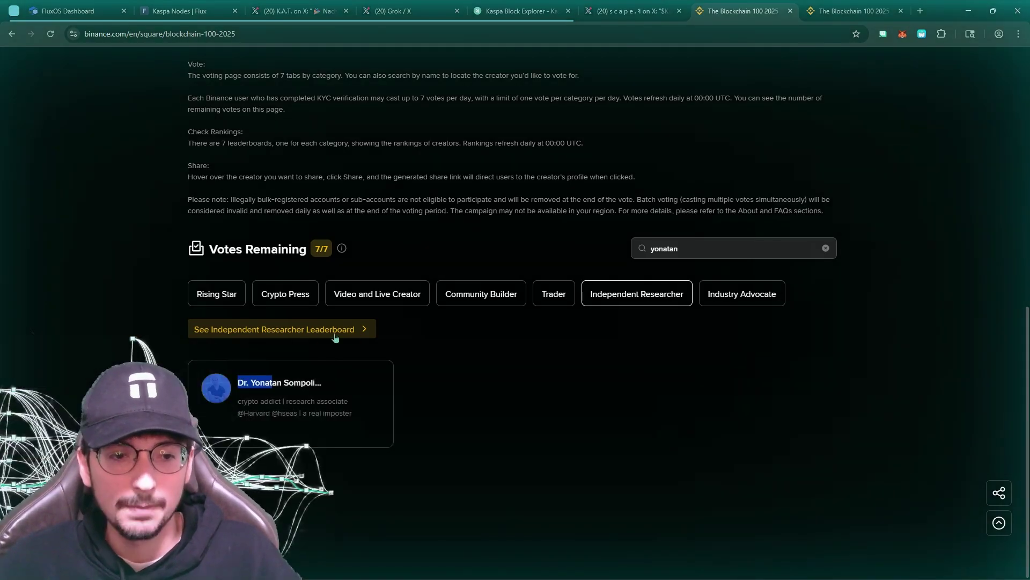
{"action": "left_click_drag", "start_coordinate": [197, 382], "coordinate": [272, 382]}
{"action": "left_click", "coordinate": [298, 329]}
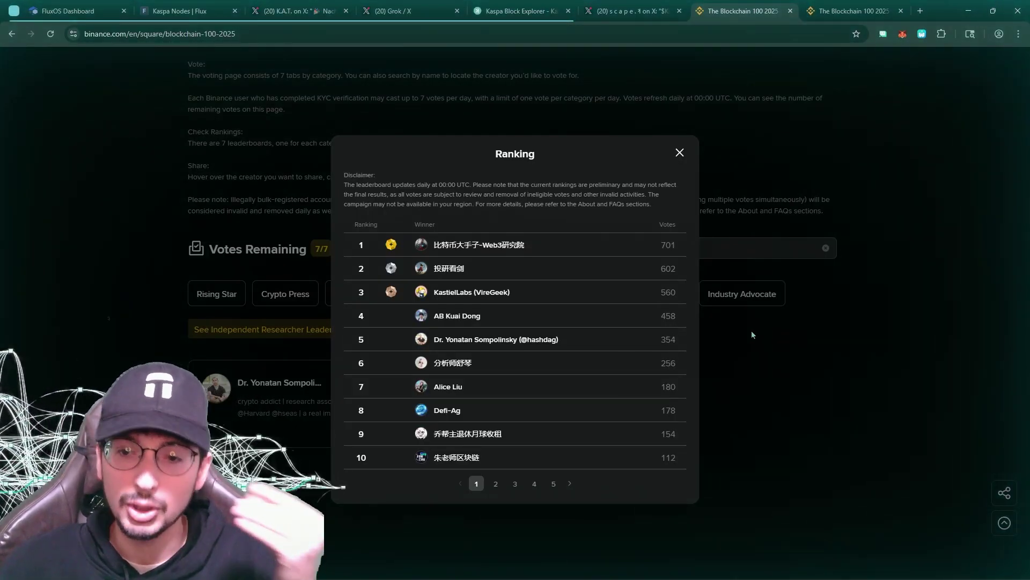
{"action": "left_click", "coordinate": [679, 155]}
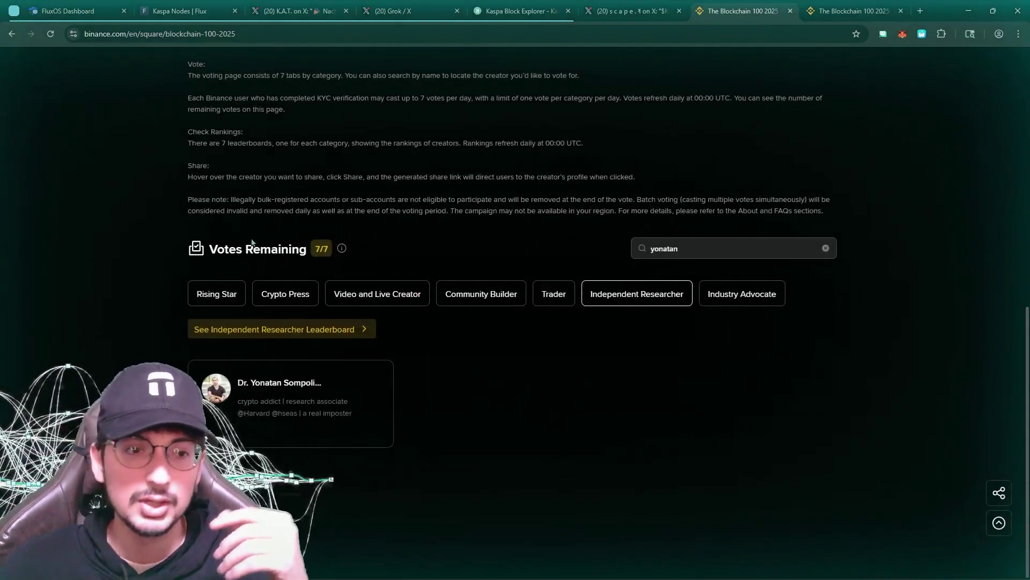
{"action": "scroll", "coordinate": [345, 242], "scroll_direction": "up", "scroll_amount": 9}
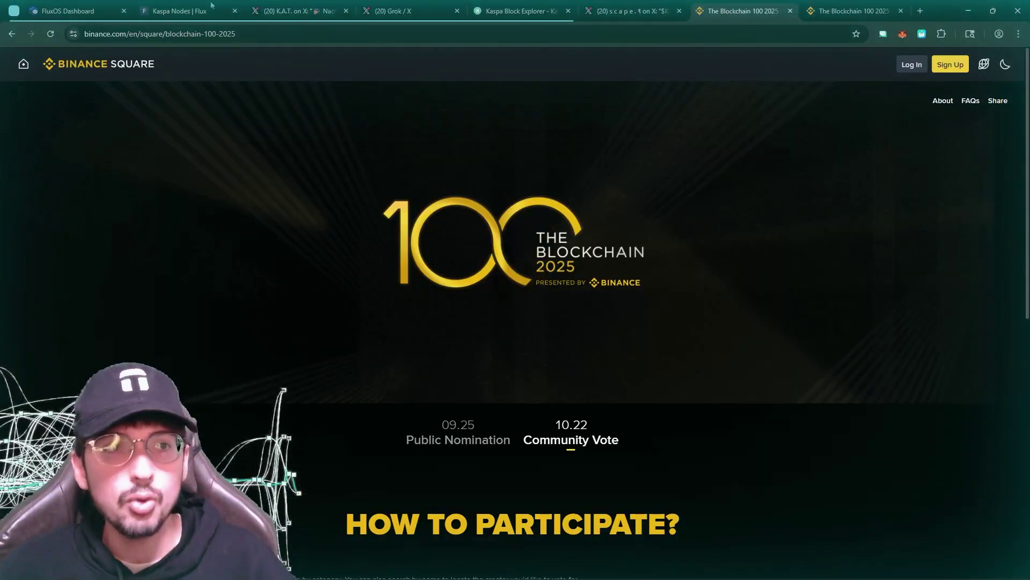
Compare the KaspaNode16GB details (3 instances, static IP nodes) with the Kaspa Nodes docs tab
{"action": "left_click", "coordinate": [67, 11]}
{"action": "left_click", "coordinate": [181, 8]}
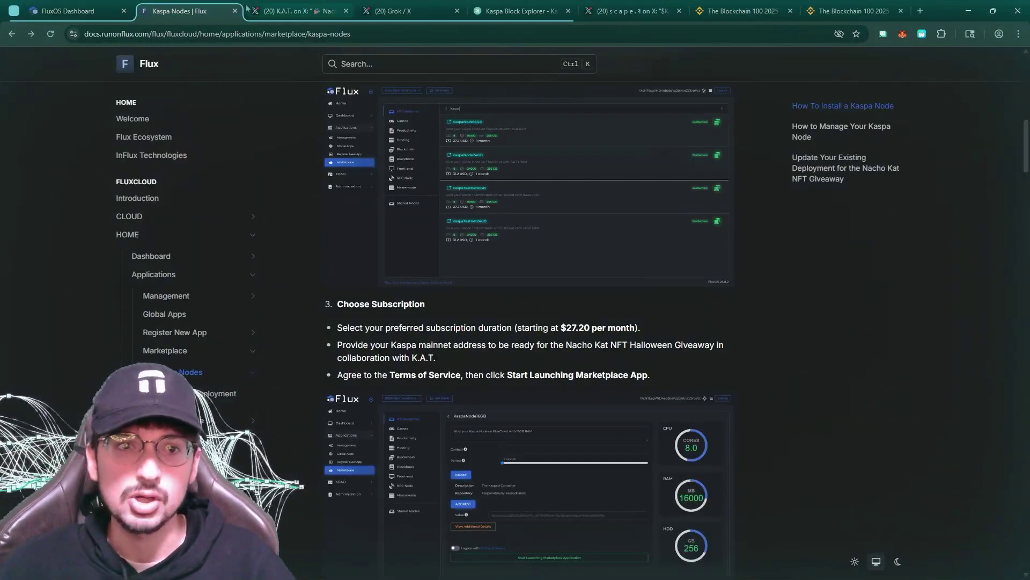
{"action": "left_click", "coordinate": [98, 7]}
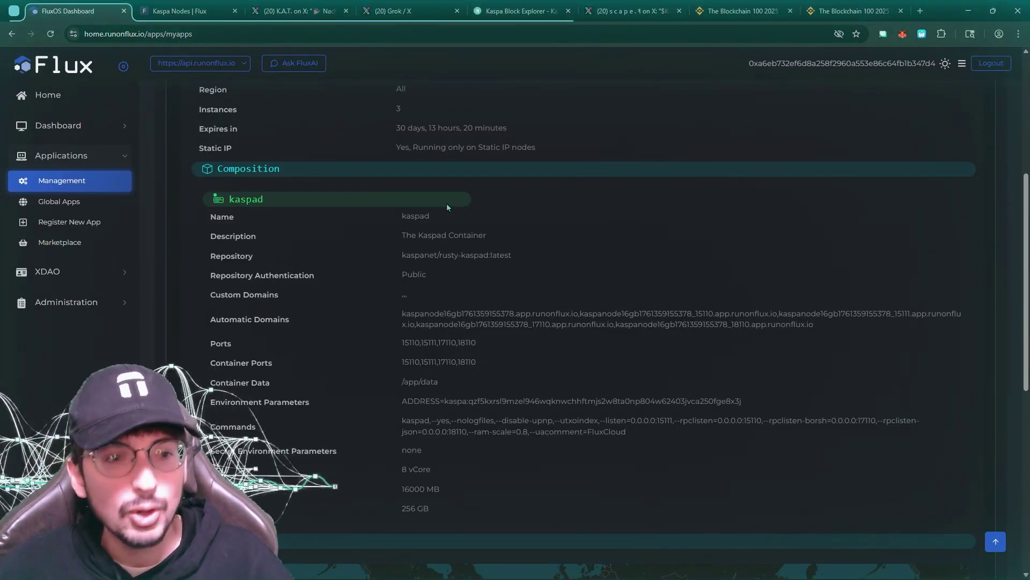
{"action": "scroll", "coordinate": [447, 206], "scroll_direction": "down", "scroll_amount": 5}
{"action": "scroll", "coordinate": [447, 207], "scroll_direction": "up", "scroll_amount": 8}
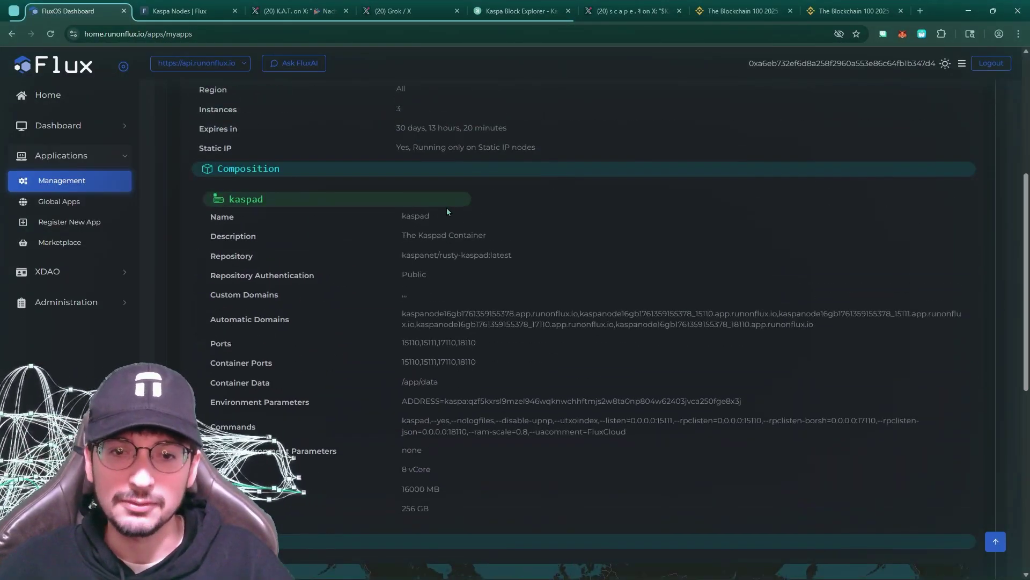
{"action": "left_click", "coordinate": [177, 11]}
{"action": "left_click", "coordinate": [71, 11]}
{"action": "left_click", "coordinate": [171, 15]}
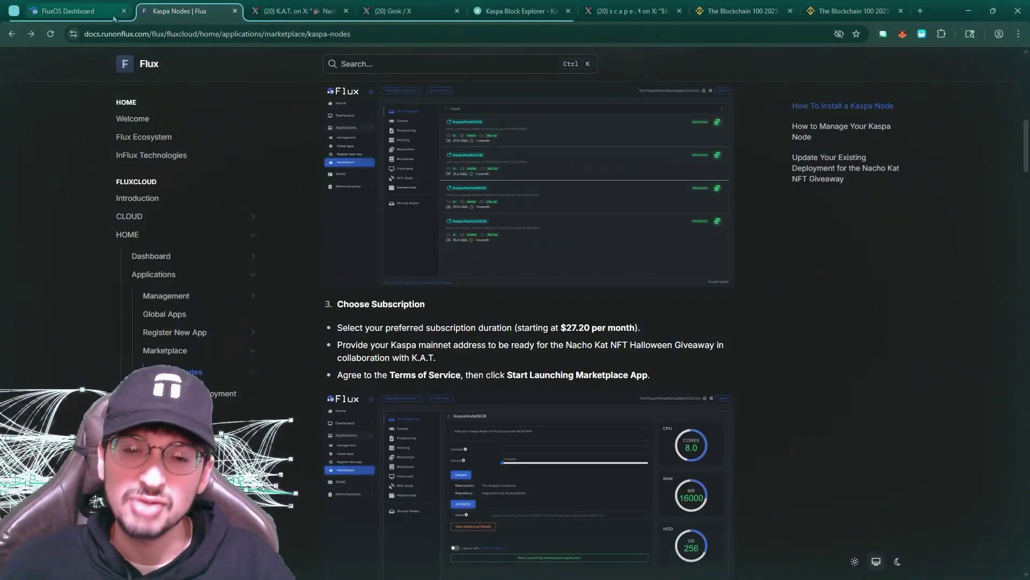
{"action": "left_click", "coordinate": [86, 8]}
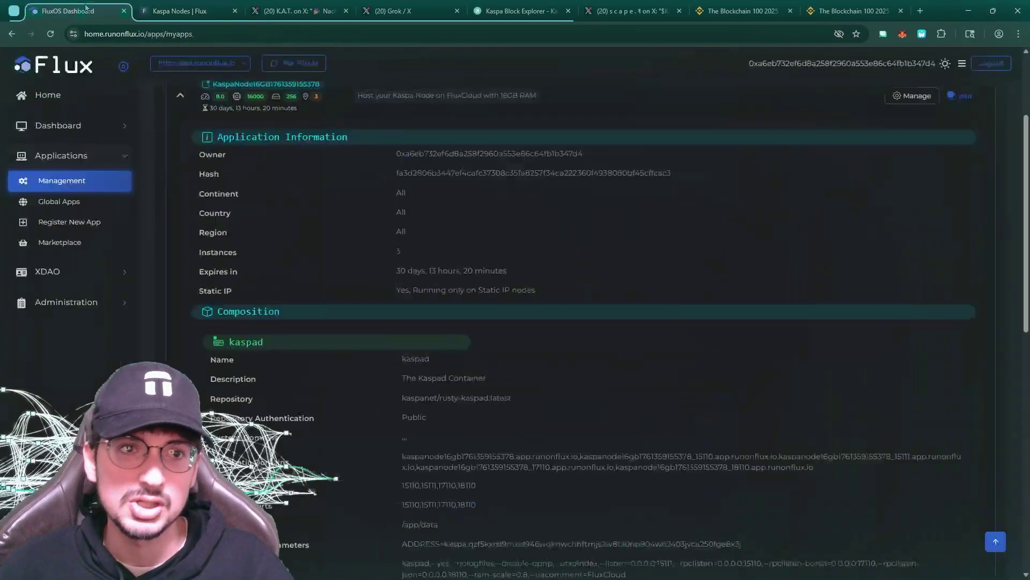
{"action": "left_click", "coordinate": [161, 12]}
{"action": "left_click", "coordinate": [94, 11]}
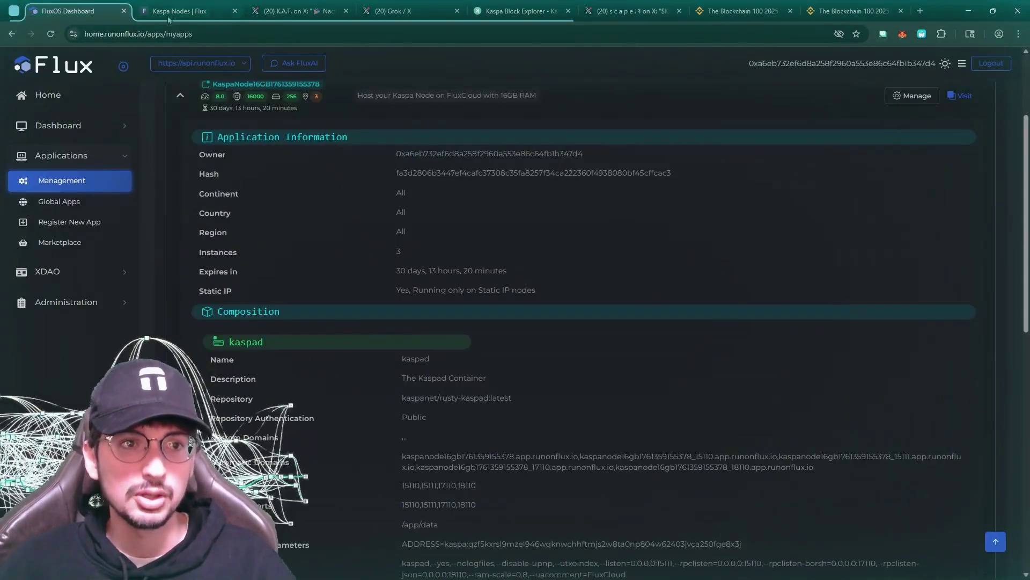
{"action": "left_click", "coordinate": [168, 16]}
{"action": "left_click", "coordinate": [79, 12]}
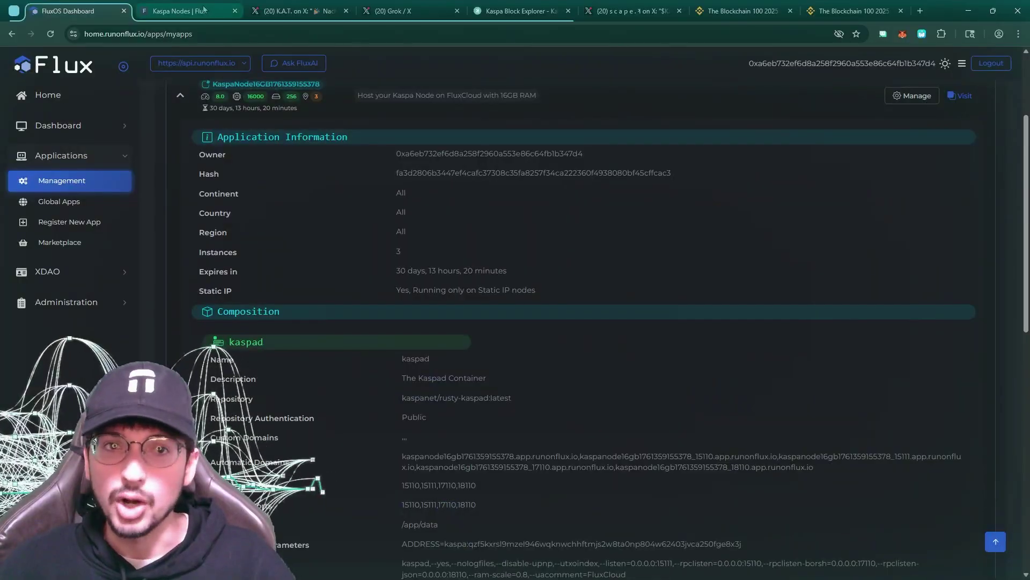
Zoom the Locations map into the '3' cluster and the two instance pins in Germany
{"action": "scroll", "coordinate": [605, 341], "scroll_direction": "down", "scroll_amount": 15}
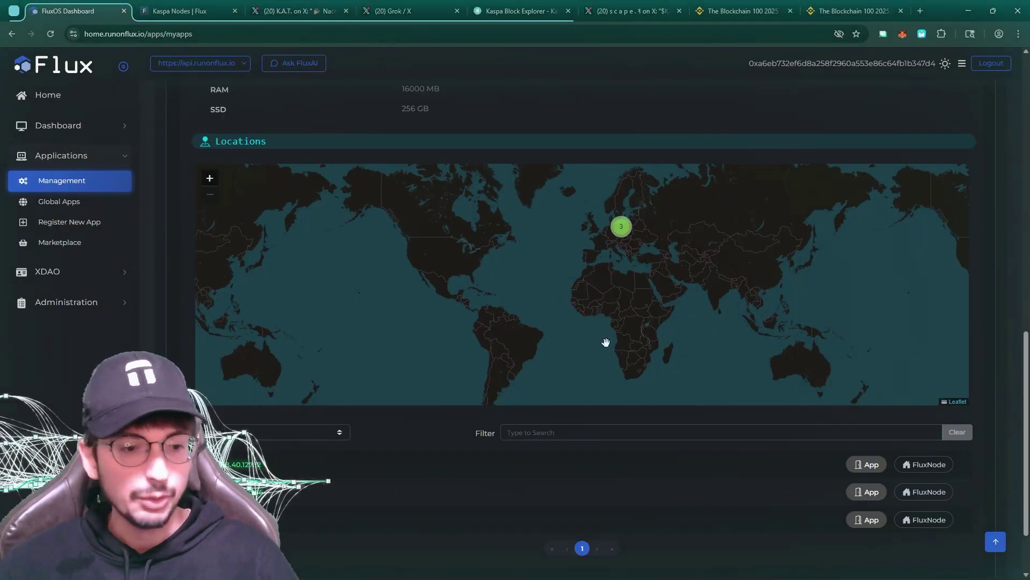
{"action": "left_click", "coordinate": [622, 230]}
{"action": "scroll", "coordinate": [645, 286], "scroll_direction": "up", "scroll_amount": 2}
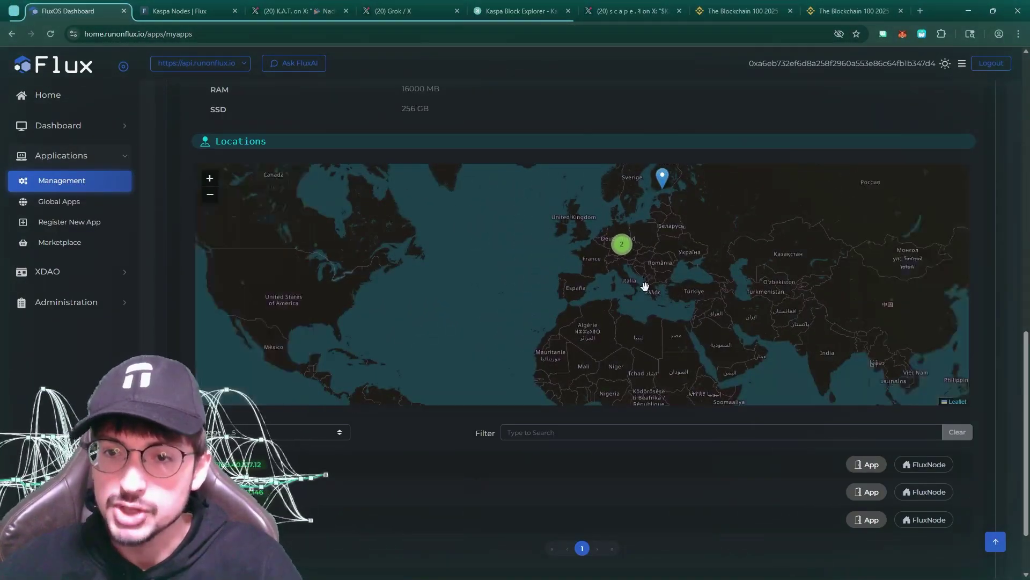
{"action": "scroll", "coordinate": [645, 286], "scroll_direction": "down", "scroll_amount": 2}
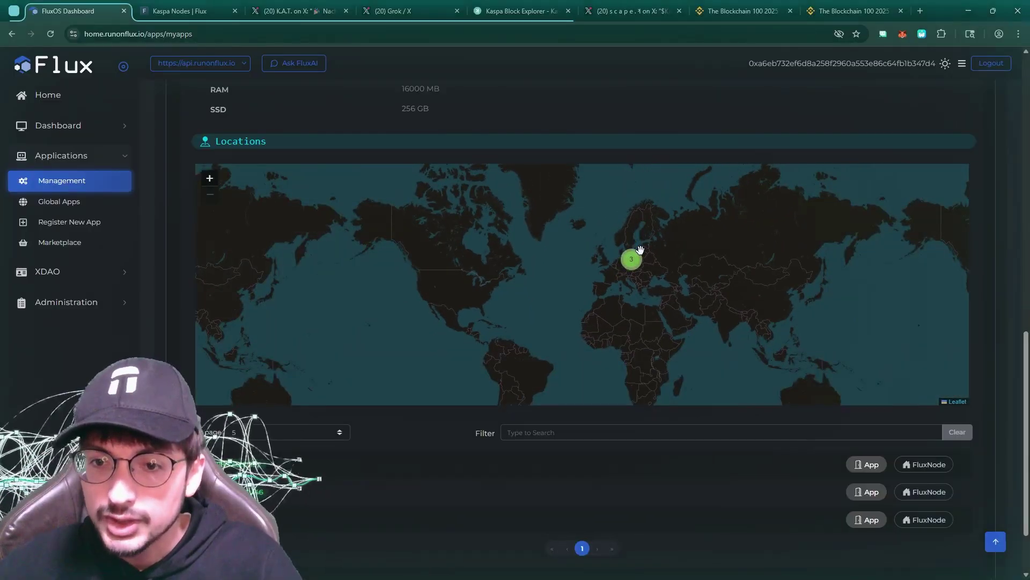
{"action": "scroll", "coordinate": [640, 250], "scroll_direction": "up", "scroll_amount": 4}
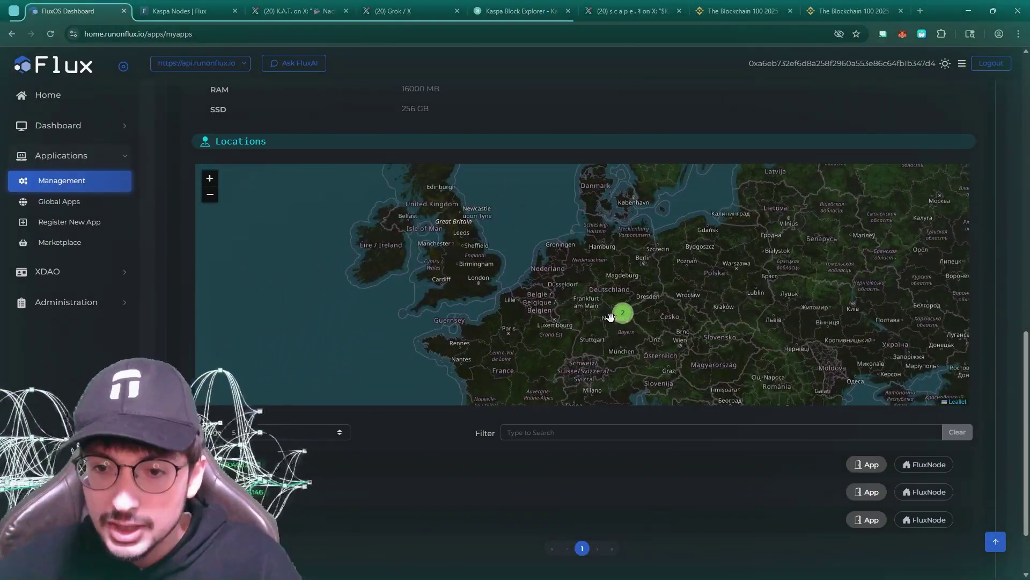
{"action": "scroll", "coordinate": [610, 317], "scroll_direction": "up", "scroll_amount": 1}
{"action": "scroll", "coordinate": [635, 311], "scroll_direction": "down", "scroll_amount": 1}
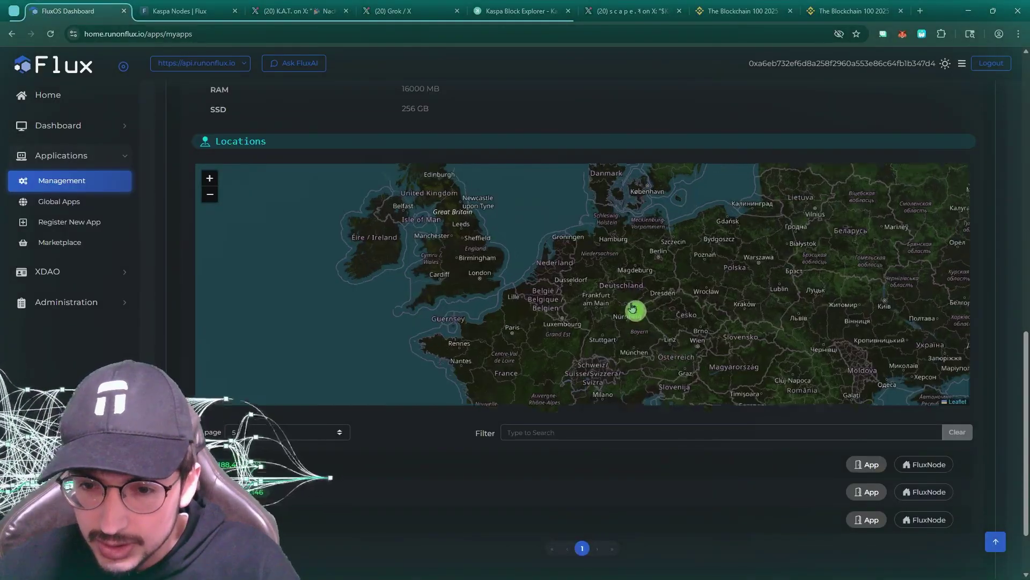
{"action": "left_click", "coordinate": [636, 312]}
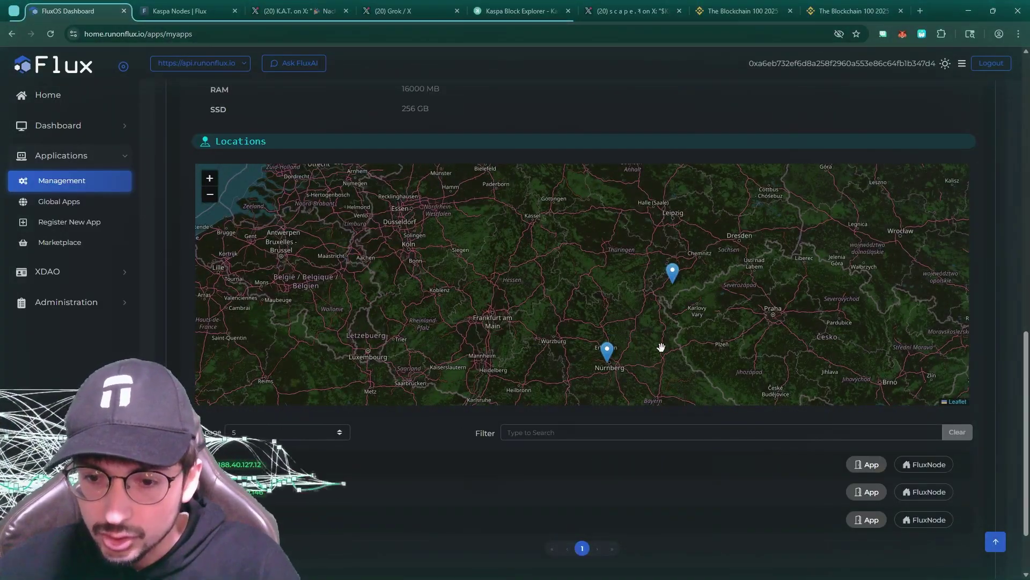
Bring up the Kas.fyi explorer's map of 401 active public Kaspa nodes
{"action": "scroll", "coordinate": [700, 283], "scroll_direction": "up", "scroll_amount": 3}
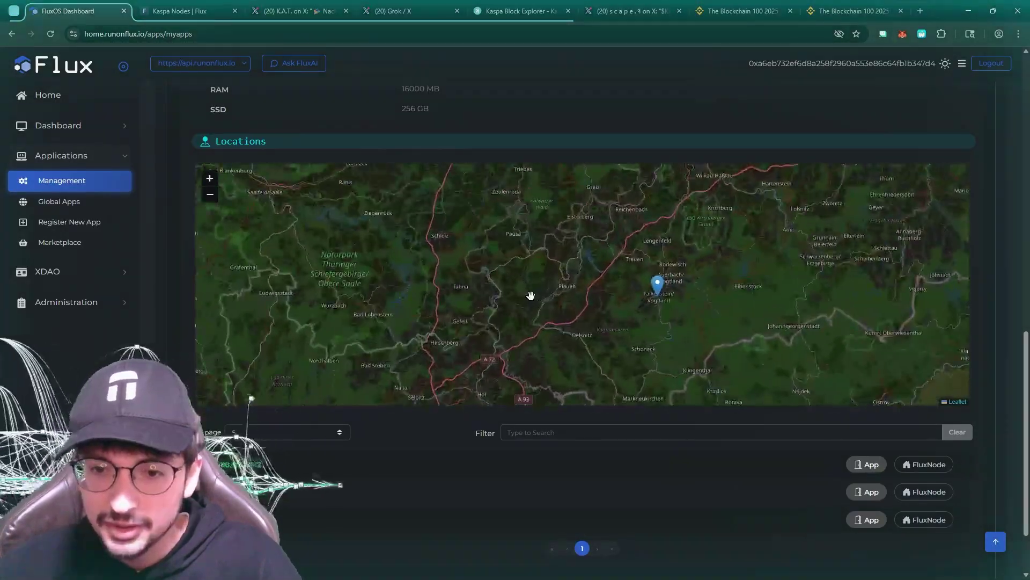
{"action": "scroll", "coordinate": [557, 297], "scroll_direction": "down", "scroll_amount": 2}
{"action": "scroll", "coordinate": [556, 297], "scroll_direction": "down", "scroll_amount": 4}
{"action": "key", "text": "ctrl+5"}
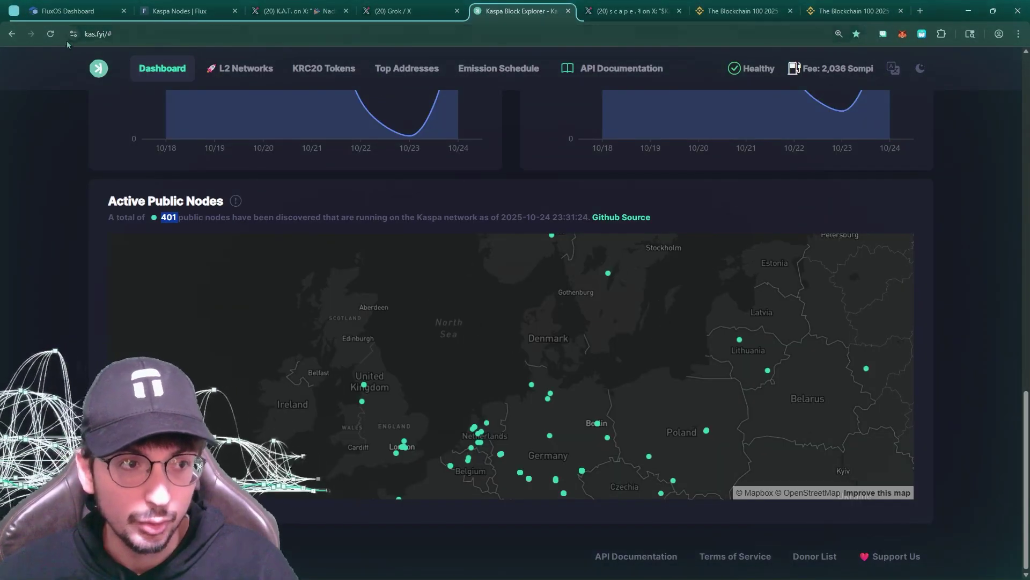
Refresh the Kas.fyi node map and pan it toward Finland and Sweden, comparing with FluxOS
{"action": "left_click", "coordinate": [324, 69]}
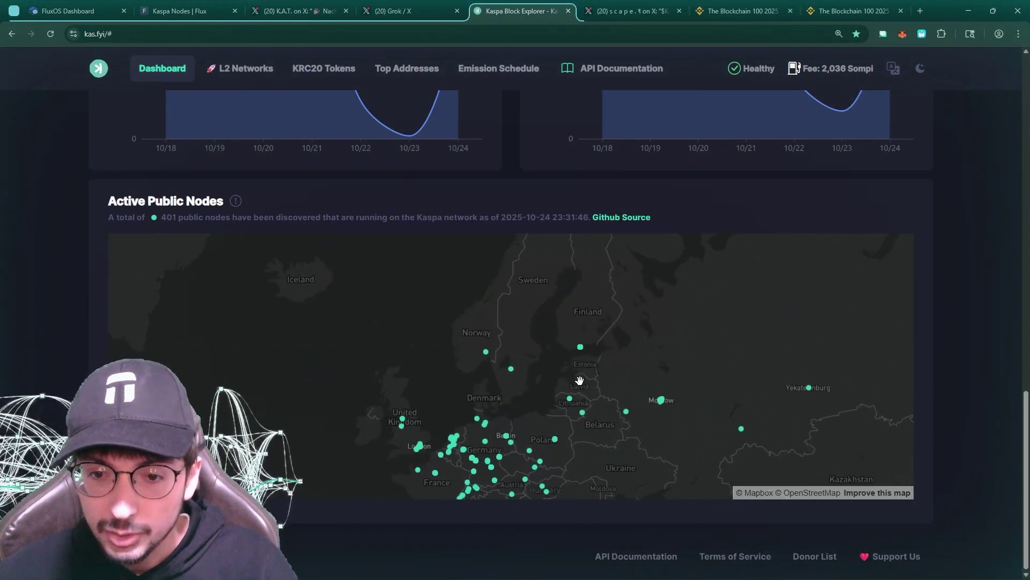
{"action": "left_click_drag", "start_coordinate": [583, 294], "coordinate": [590, 308]}
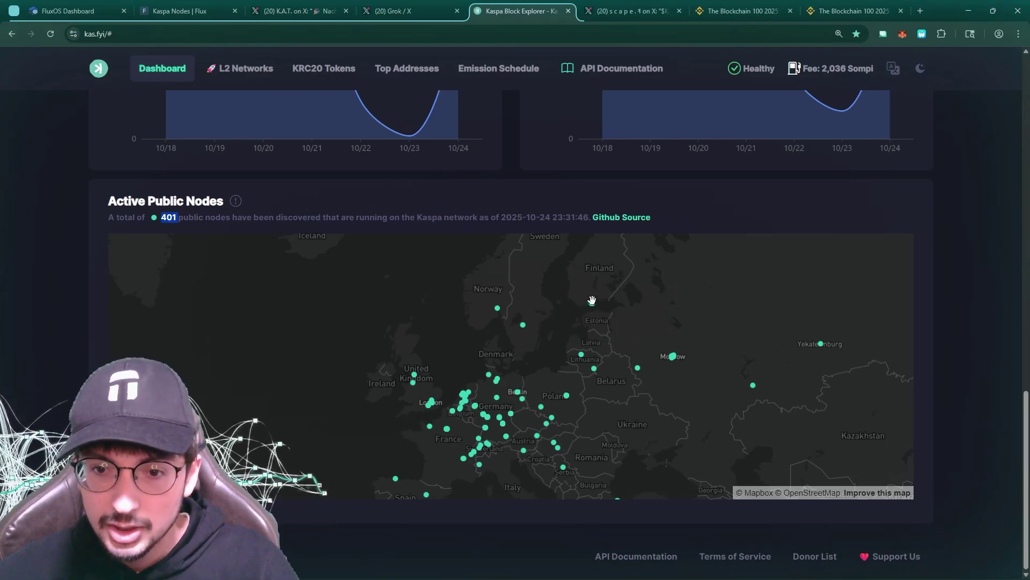
{"action": "left_click", "coordinate": [67, 11]}
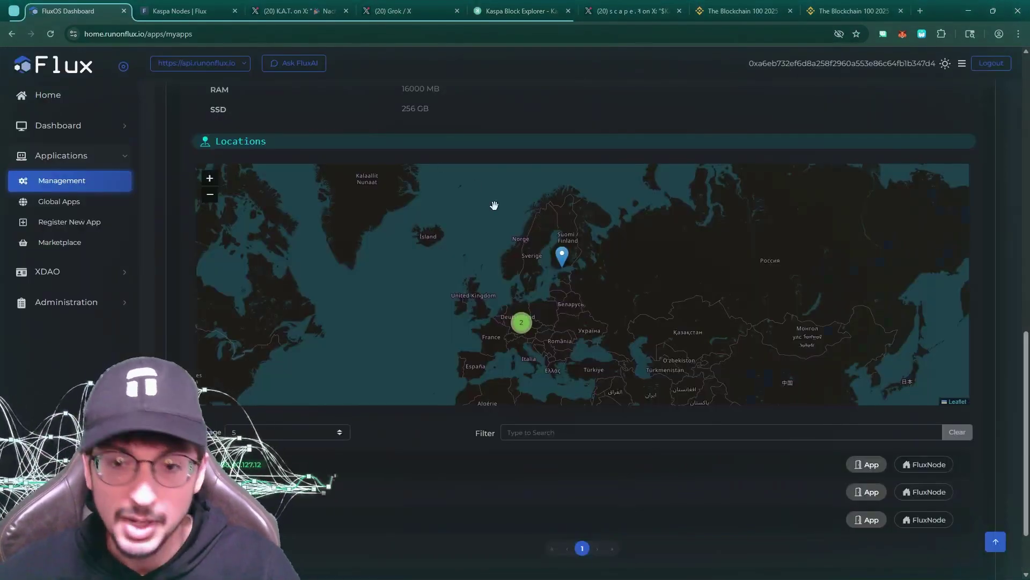
{"action": "scroll", "coordinate": [559, 270], "scroll_direction": "up", "scroll_amount": 5}
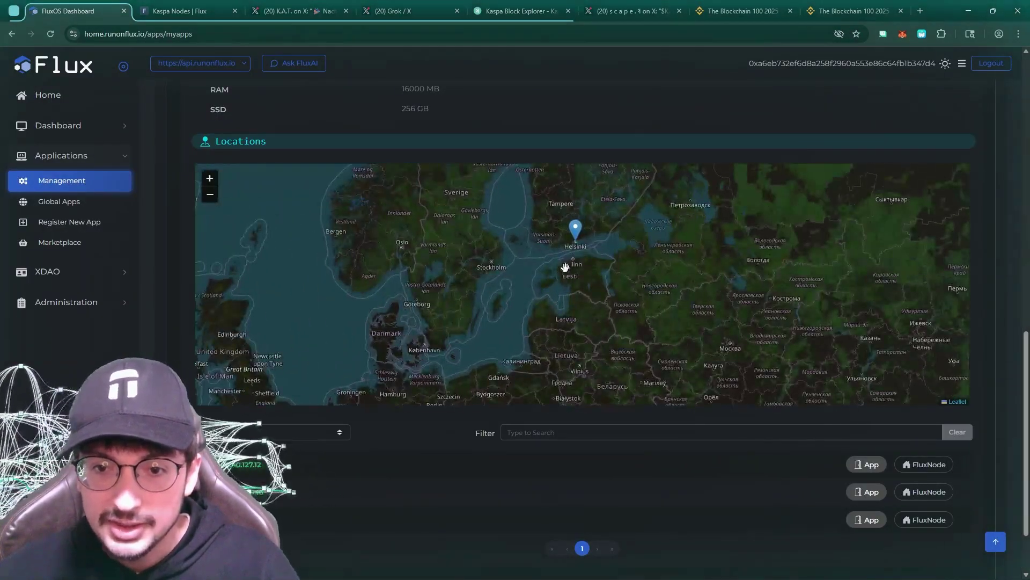
Pan the explorer map to southern Europe, then return to FluxOS's map showing an instance near Helsinki
{"action": "left_click", "coordinate": [491, 11]}
{"action": "left_click_drag", "start_coordinate": [436, 293], "coordinate": [438, 279]}
{"action": "double_click", "coordinate": [242, 216]}
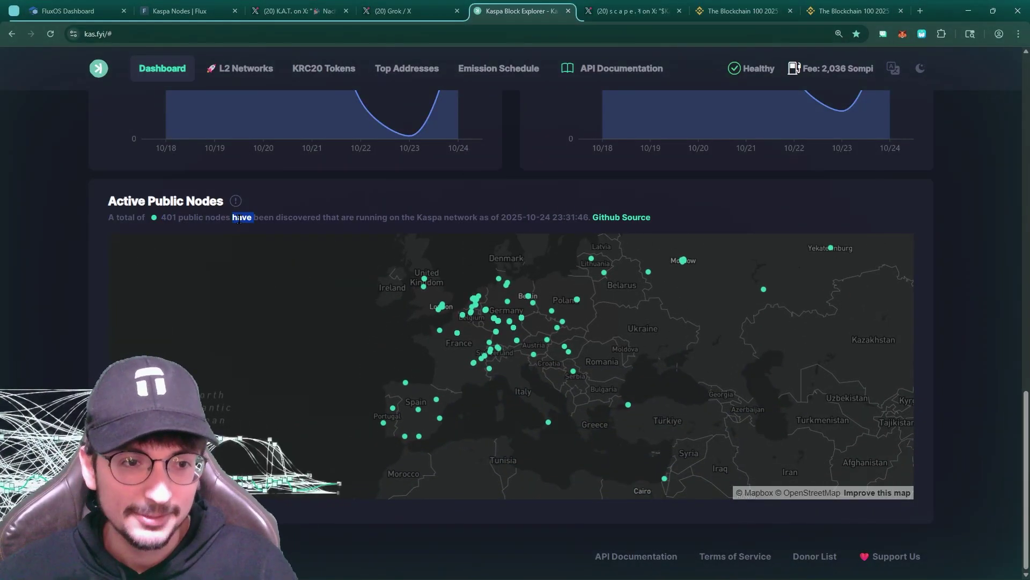
{"action": "left_click", "coordinate": [90, 9]}
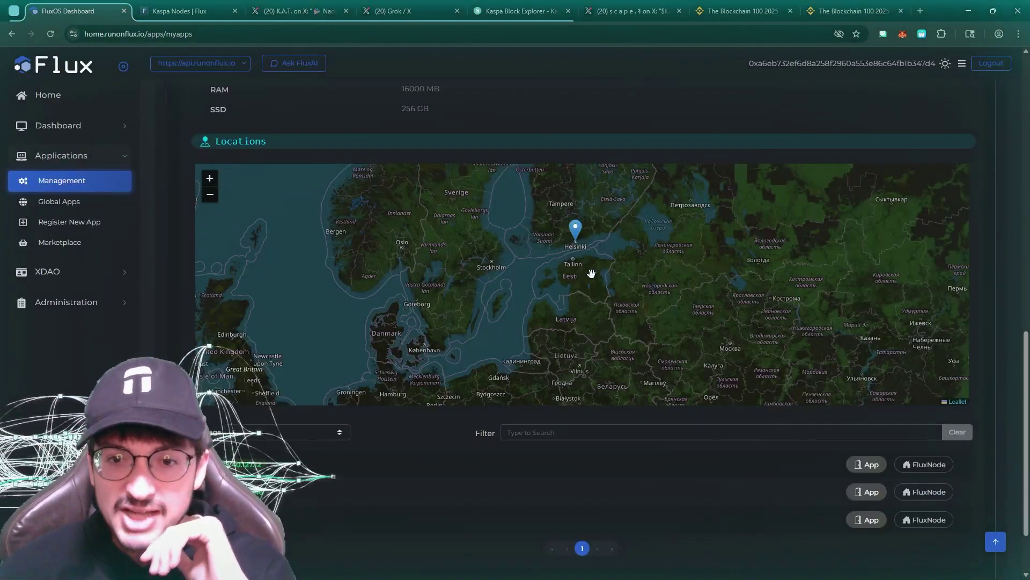
{"action": "scroll", "coordinate": [591, 274], "scroll_direction": "down", "scroll_amount": 3}
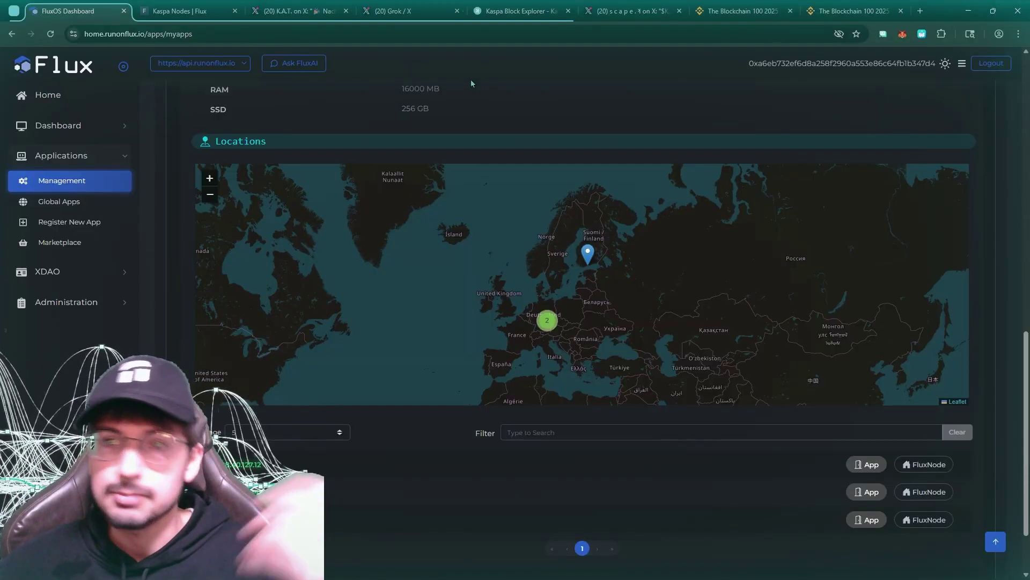
Open the KaspaNode16GB app's management page and review its Specifications
{"action": "key", "text": "Escape"}
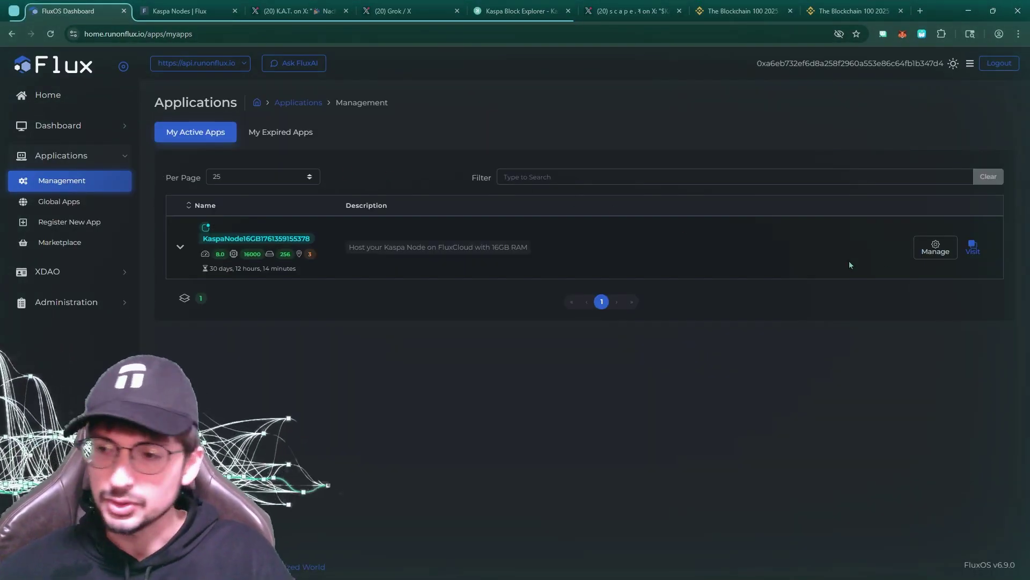
{"action": "left_click", "coordinate": [180, 246]}
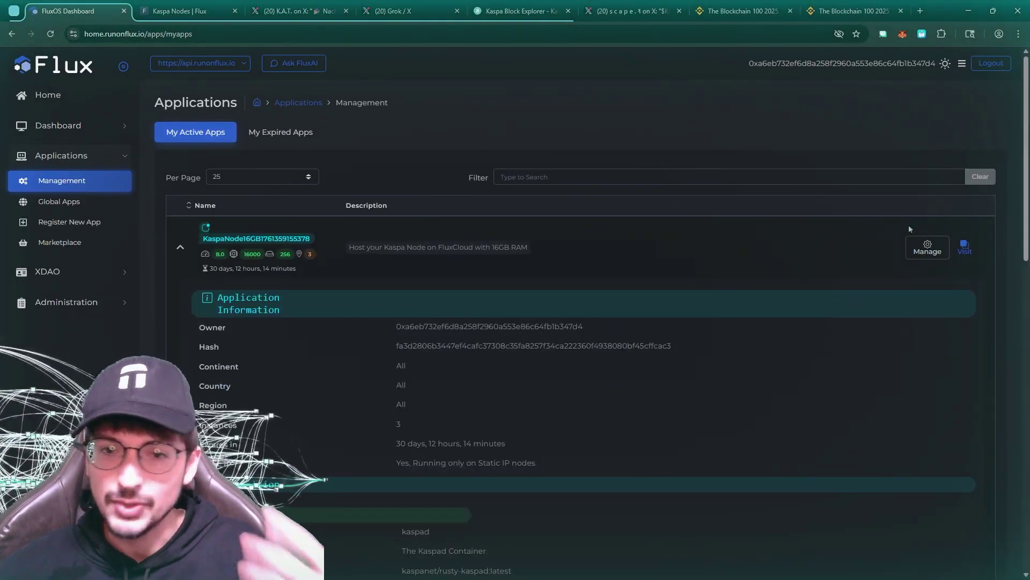
{"action": "left_click", "coordinate": [925, 246]}
{"action": "left_click", "coordinate": [841, 259]}
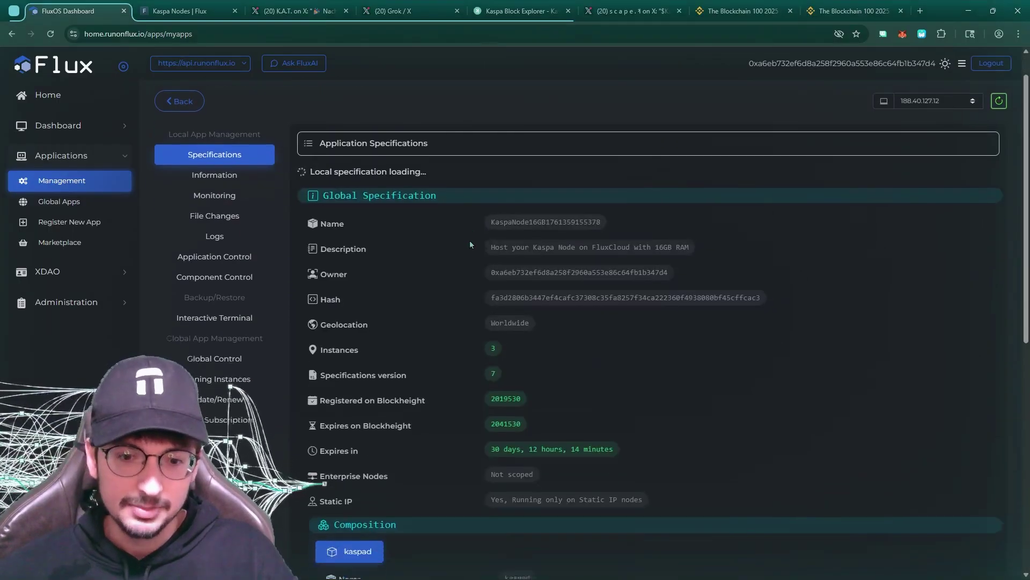
{"action": "scroll", "coordinate": [433, 237], "scroll_direction": "down", "scroll_amount": 4}
{"action": "scroll", "coordinate": [456, 229], "scroll_direction": "down", "scroll_amount": 9}
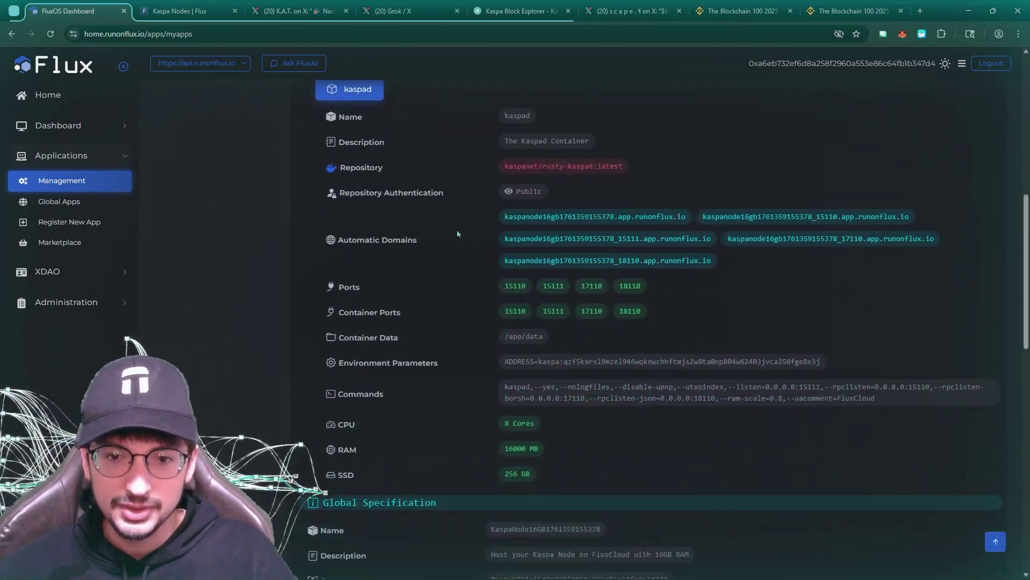
{"action": "scroll", "coordinate": [456, 230], "scroll_direction": "down", "scroll_amount": 14}
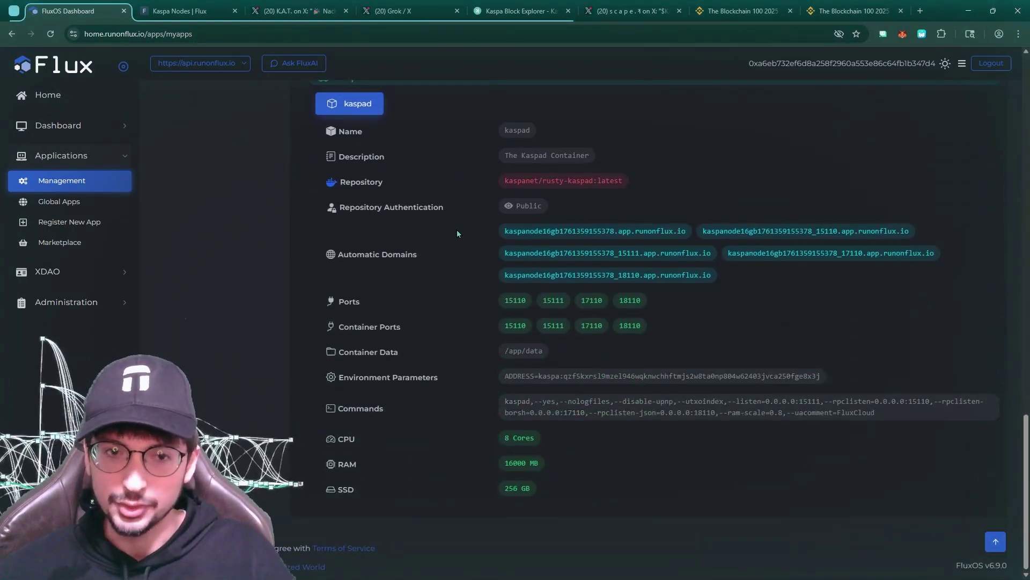
{"action": "scroll", "coordinate": [456, 229], "scroll_direction": "up", "scroll_amount": 15}
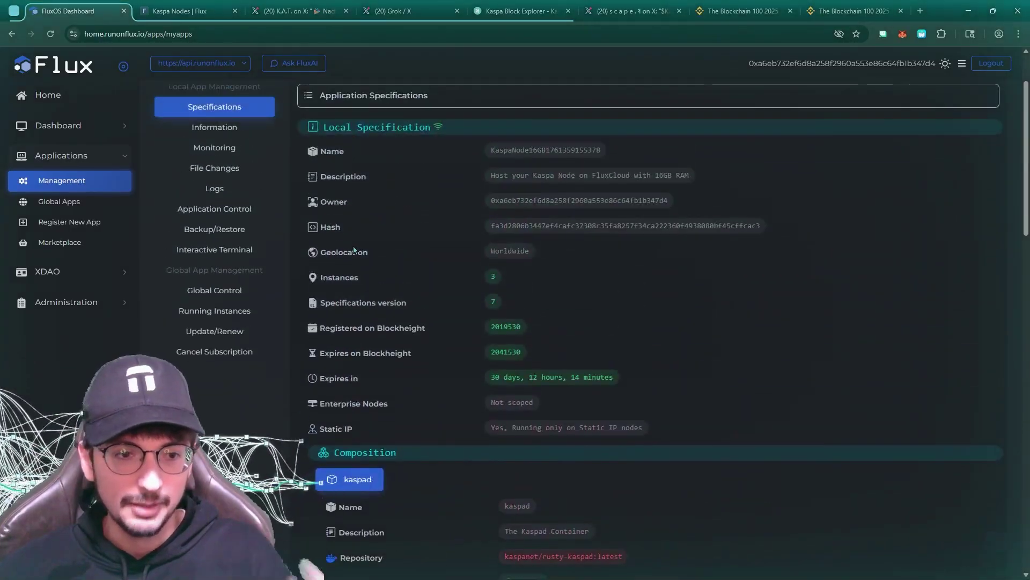
{"action": "scroll", "coordinate": [354, 250], "scroll_direction": "up", "scroll_amount": 2}
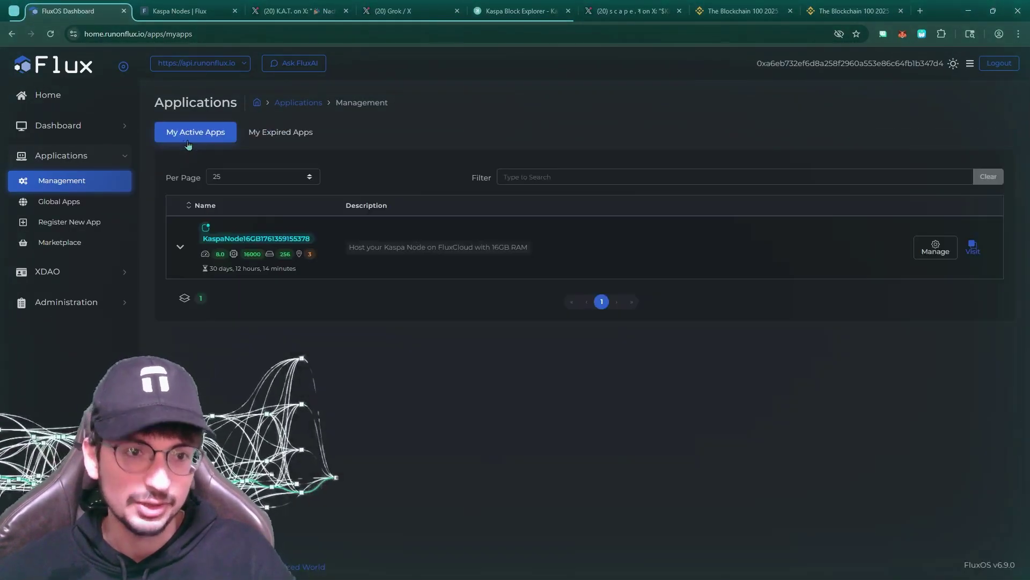
Return to the active apps list and check KaspaNode16GB's remaining time of 30 days, 12 hours
{"action": "left_click", "coordinate": [180, 138]}
{"action": "left_click", "coordinate": [177, 248]}
{"action": "left_click", "coordinate": [201, 238]}
{"action": "triple_click", "coordinate": [214, 269]}
{"action": "left_click", "coordinate": [234, 269]}
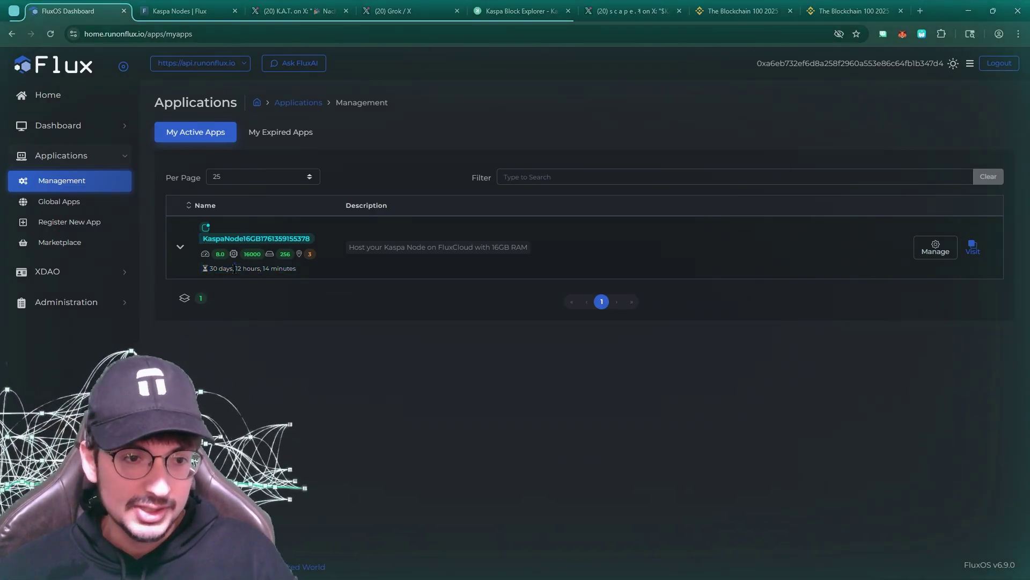
{"action": "triple_click", "coordinate": [215, 270]}
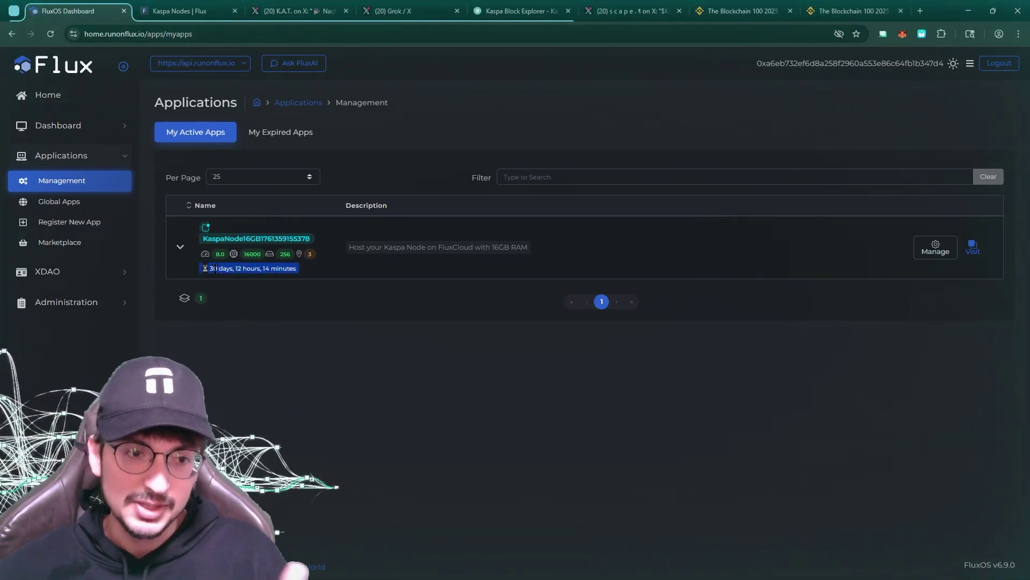
{"action": "left_click", "coordinate": [179, 247]}
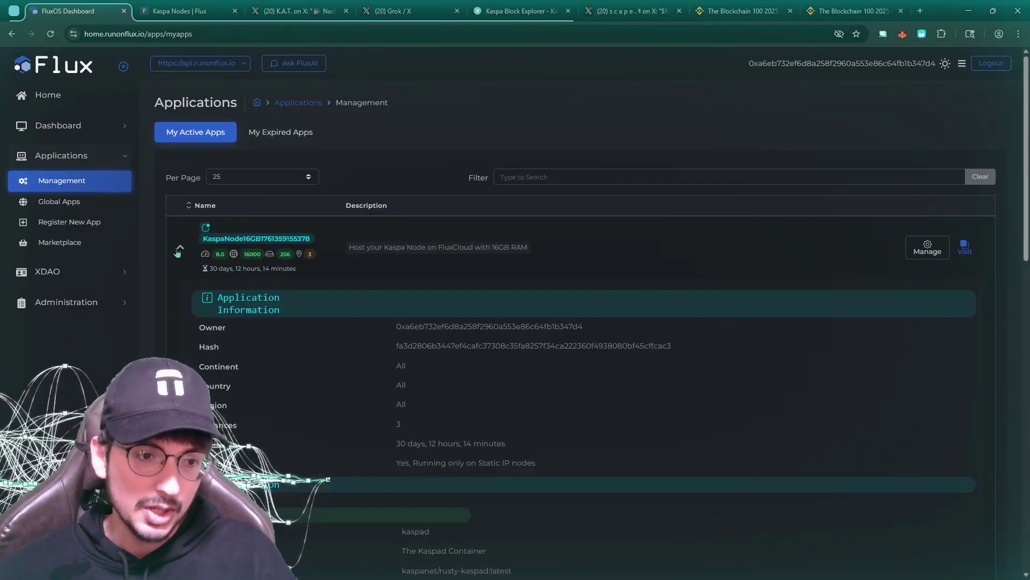
{"action": "left_click", "coordinate": [179, 248]}
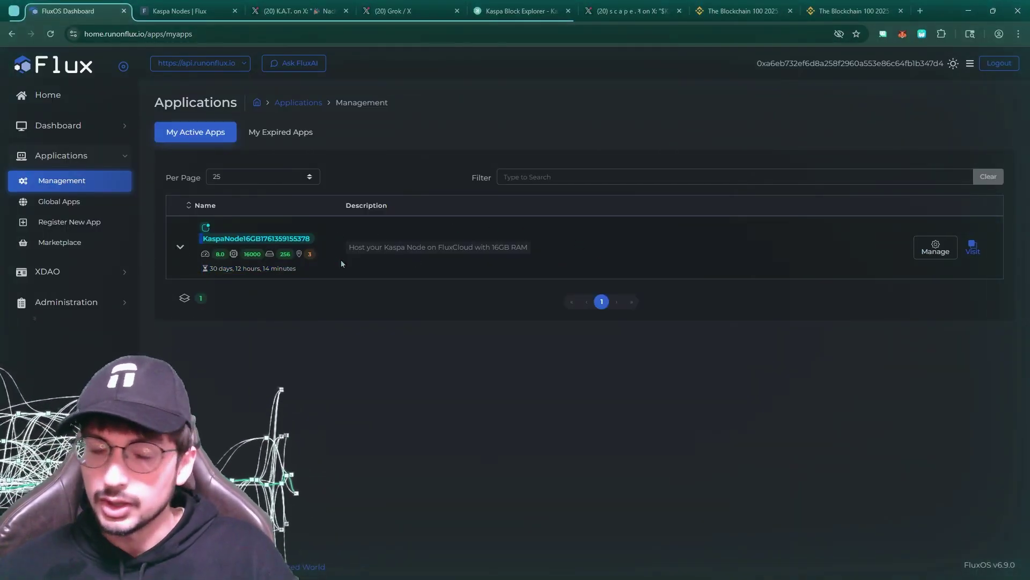
{"action": "left_click", "coordinate": [174, 252]}
{"action": "left_click", "coordinate": [173, 253]}
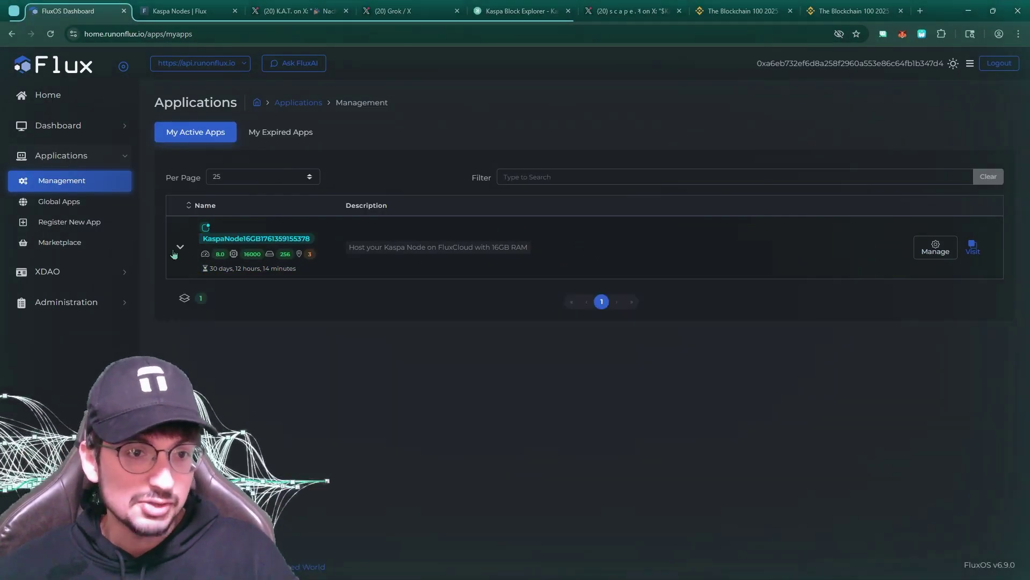